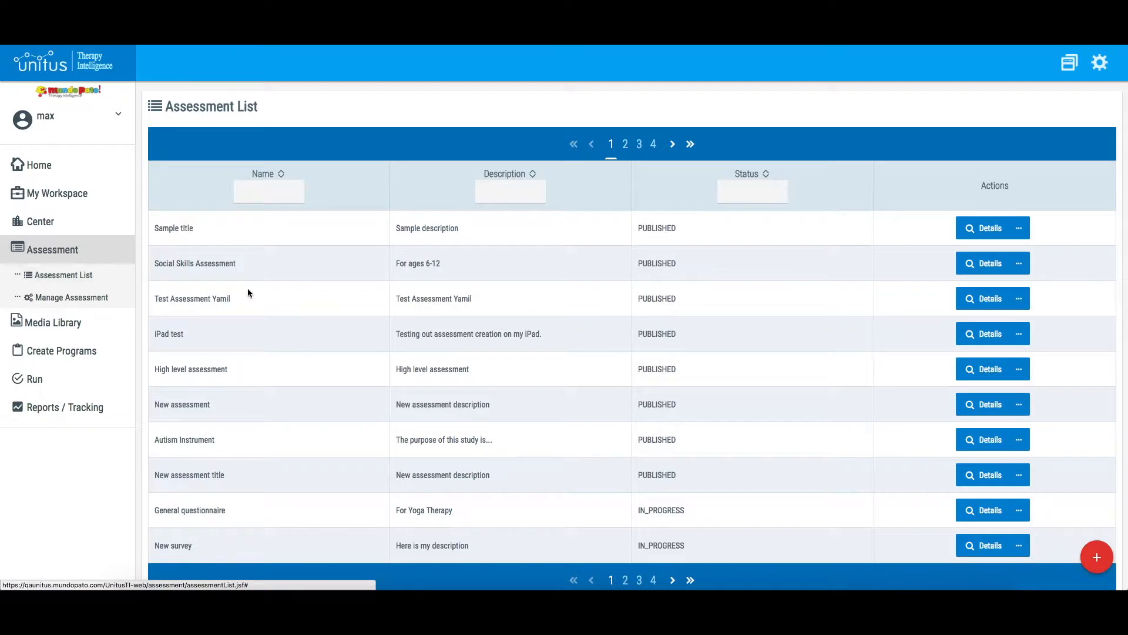
# Start a new assessment named "Language Skills Assessment" with the description "For ages 3-5".
pyautogui.scroll(-1, 292, 298)
pyautogui.scroll(-1, 292, 299)
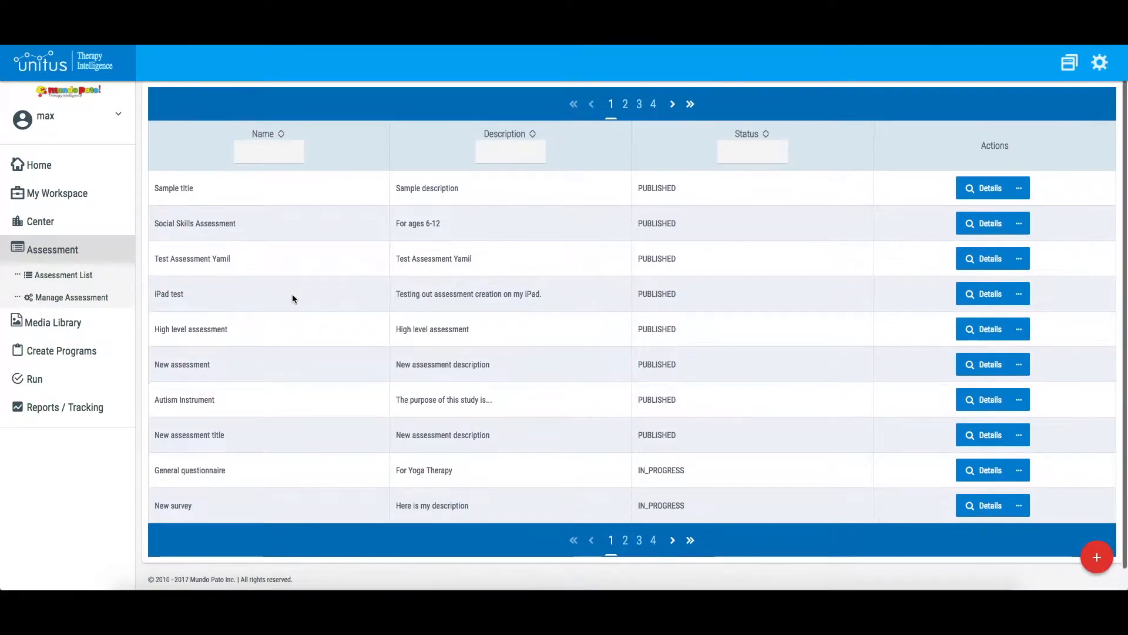
pyautogui.scroll(2, 292, 298)
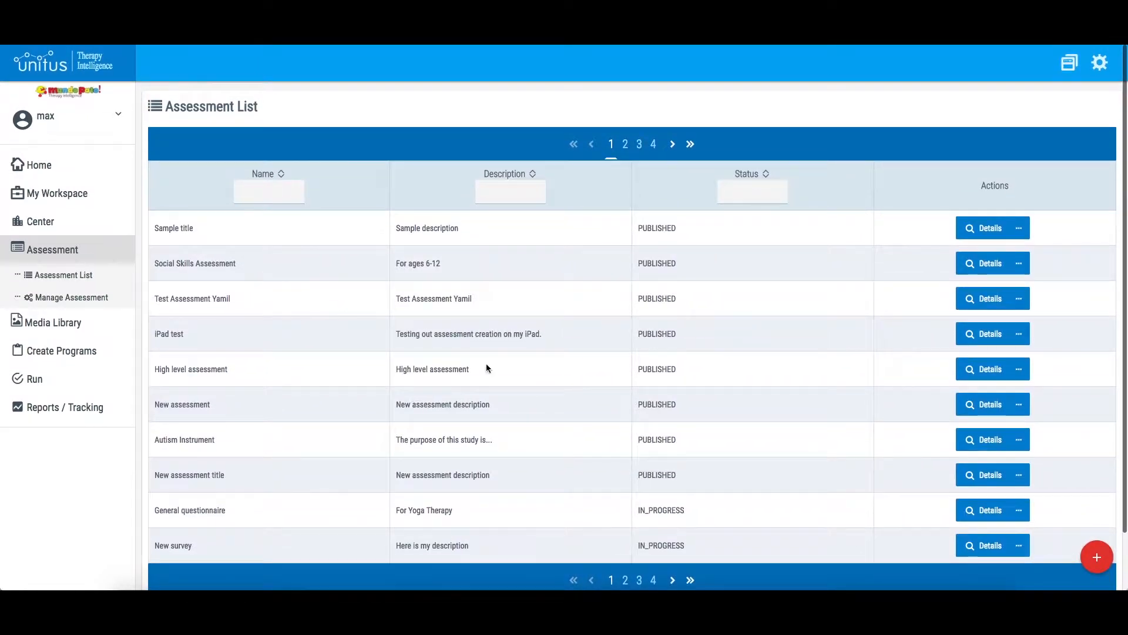
pyautogui.click(1092, 563)
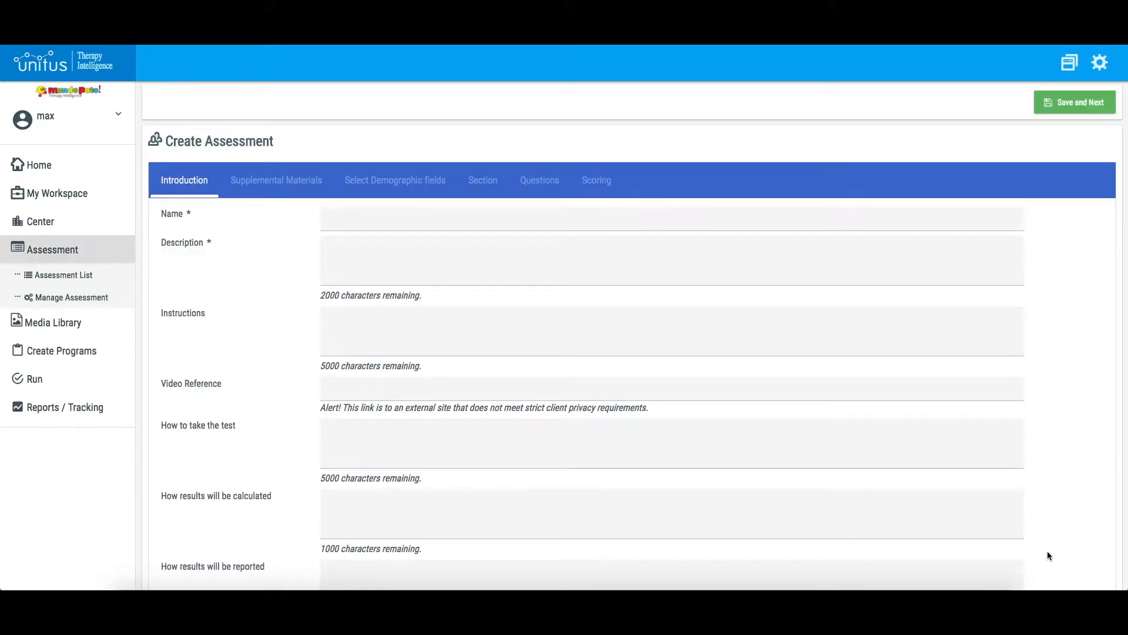
pyautogui.click(406, 221)
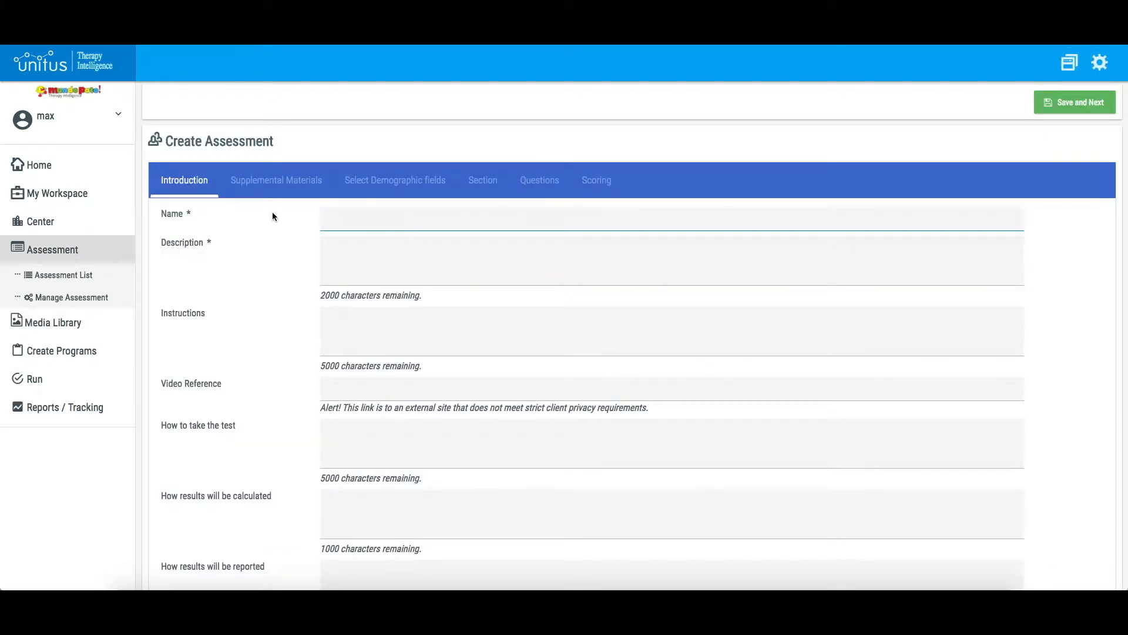
pyautogui.write('Lanf')
pyautogui.write('guag')
pyautogui.write('e Skills Assessment')
pyautogui.press('Tab')
pyautogui.write('For ag')
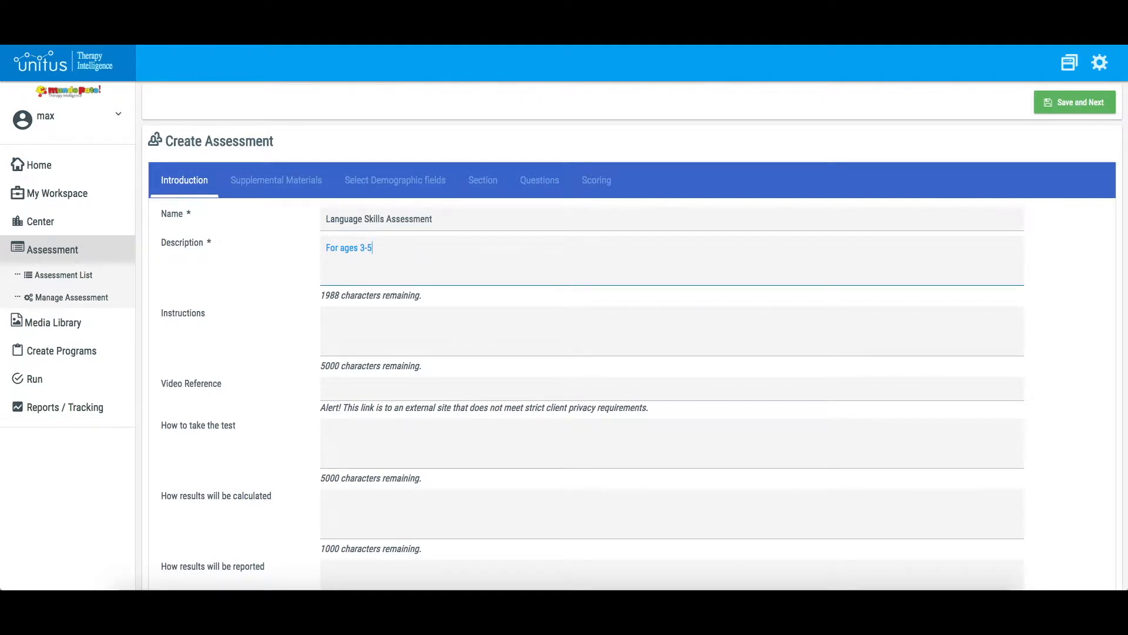
# Enter the instructions "Be aware of your client's stamina - make sure to take a break when needed." and save the introduction.
pyautogui.click(356, 323)
pyautogui.write('Be aware ')
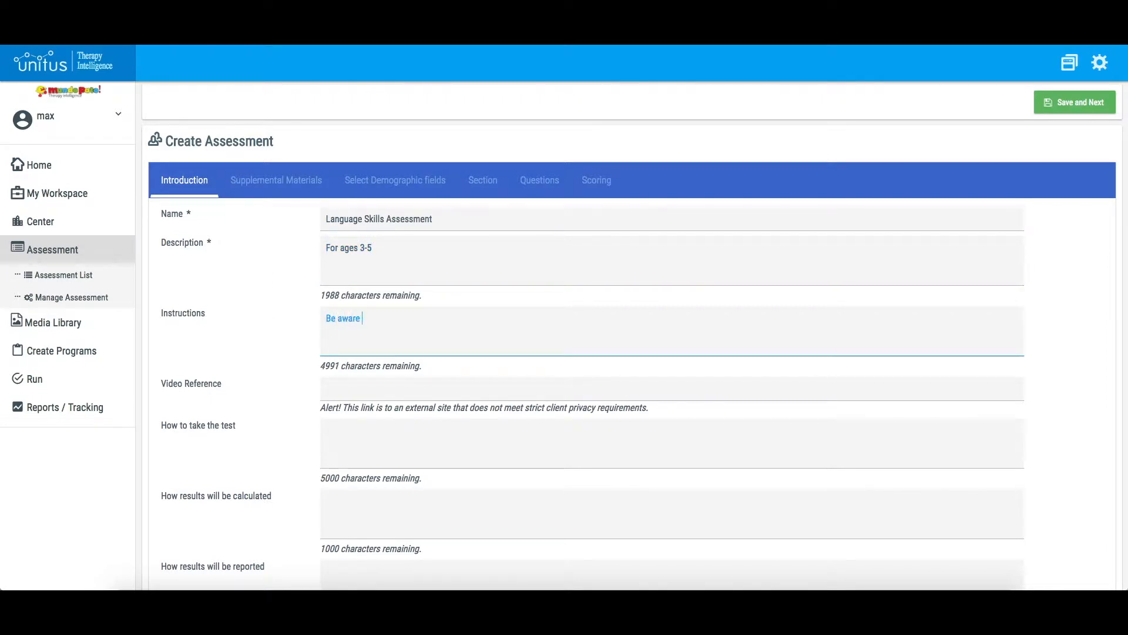
pyautogui.write("of your client's stamina - make sure to ")
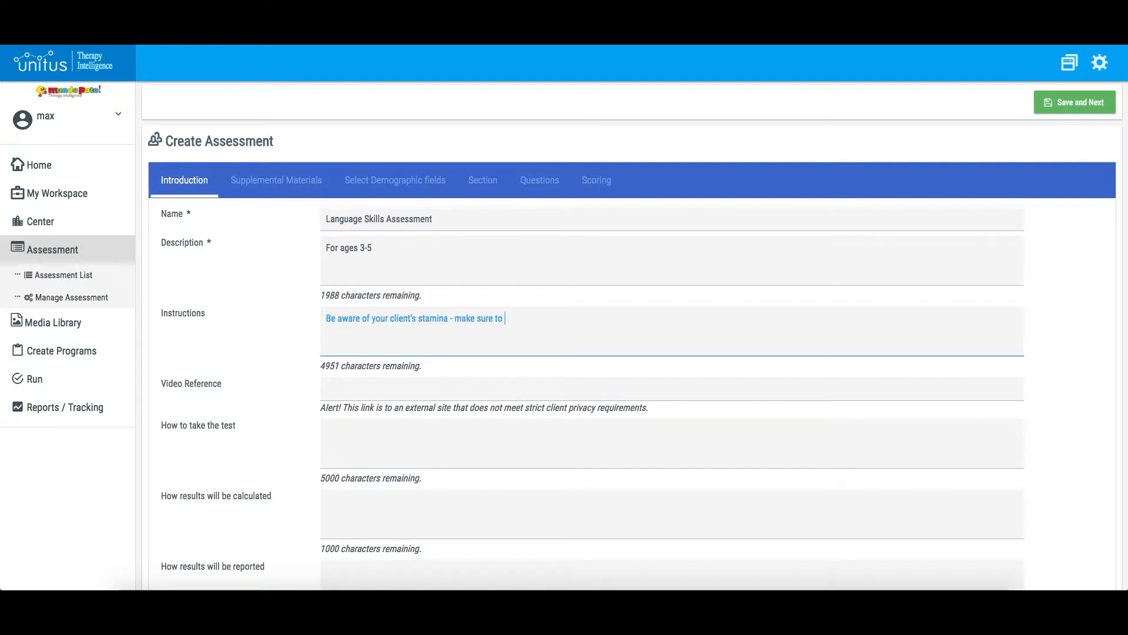
pyautogui.write('take a break when needed.')
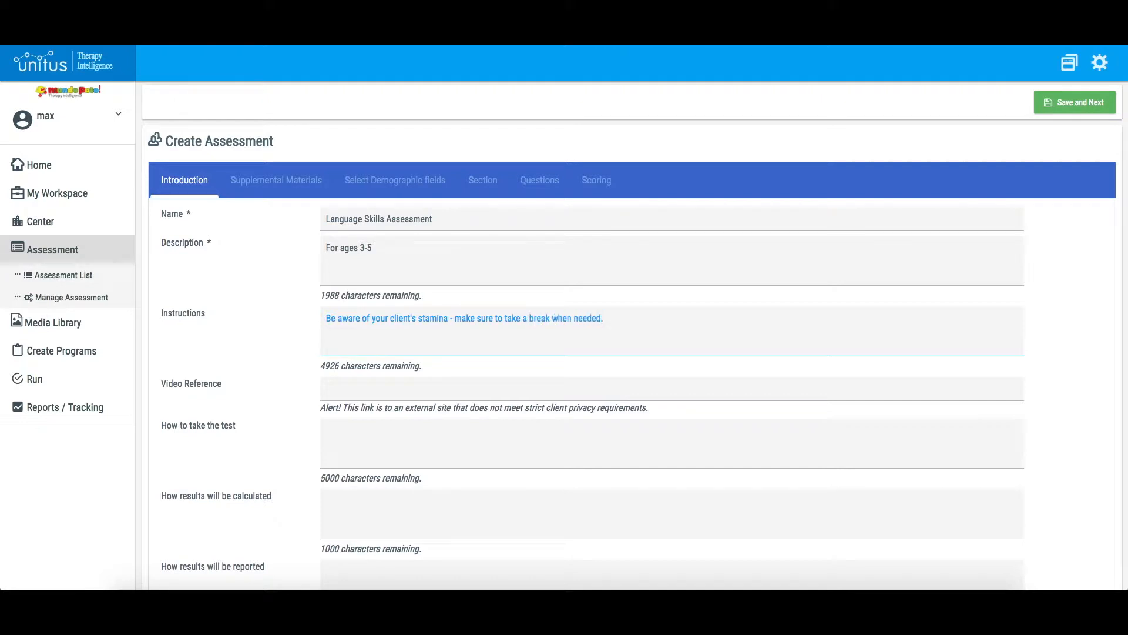
pyautogui.scroll(-2, 288, 365)
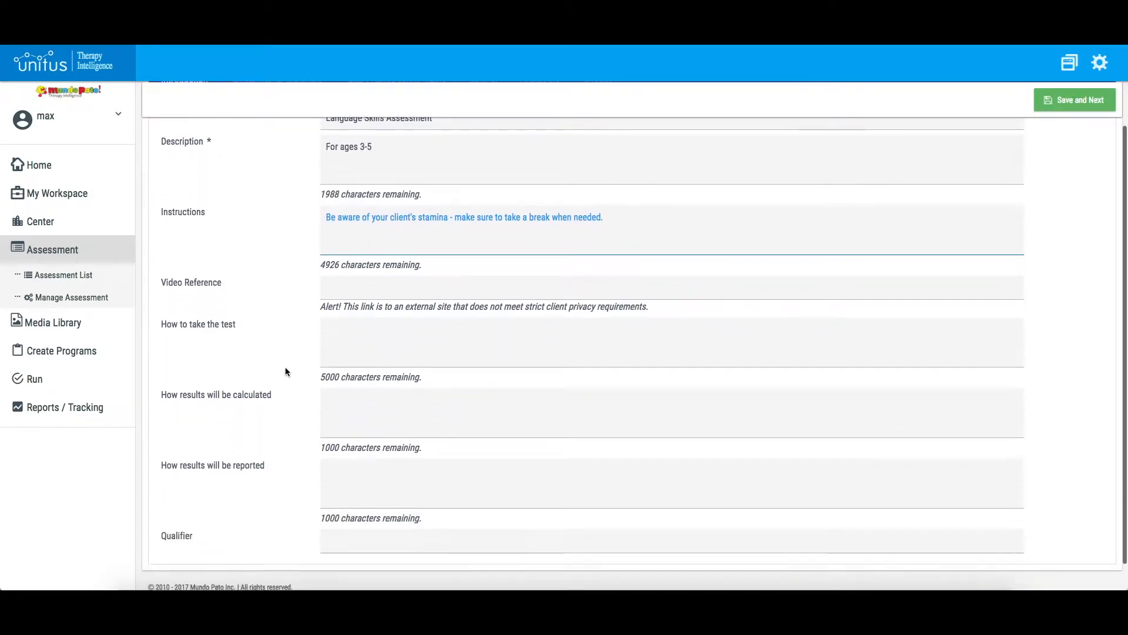
pyautogui.scroll(-1, 285, 371)
pyautogui.scroll(1, 285, 371)
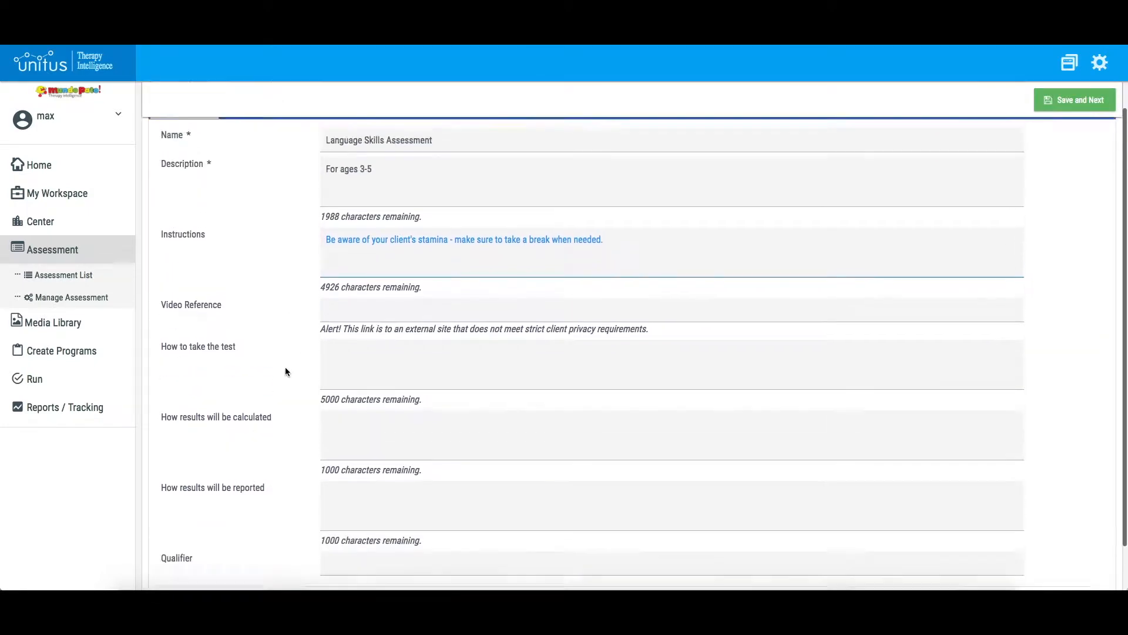
pyautogui.scroll(3, 285, 371)
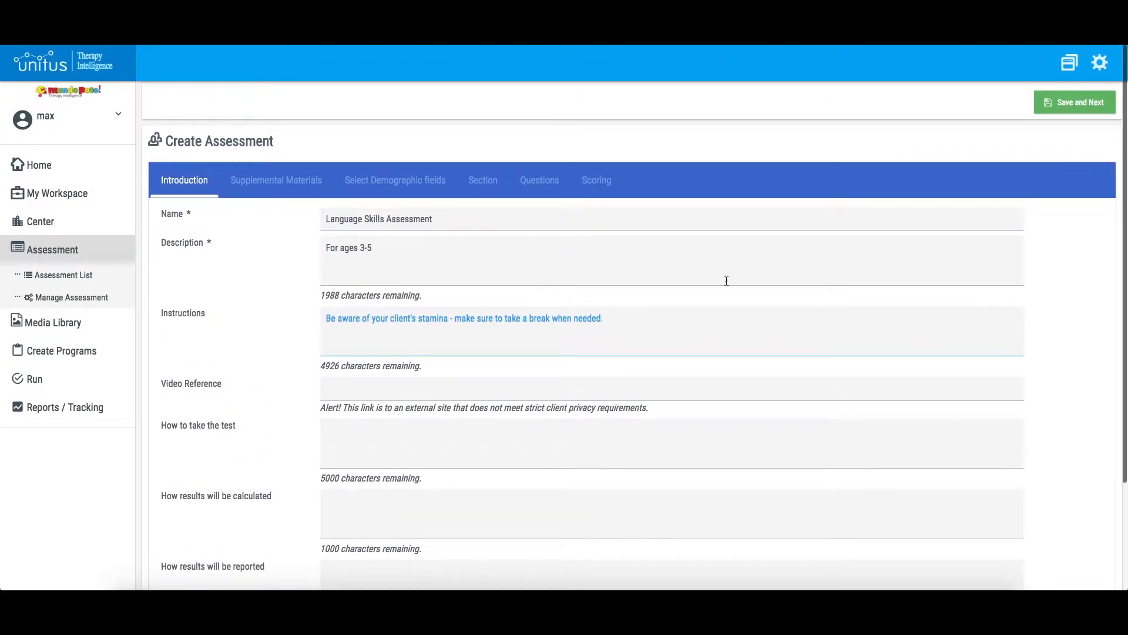
pyautogui.click(1082, 104)
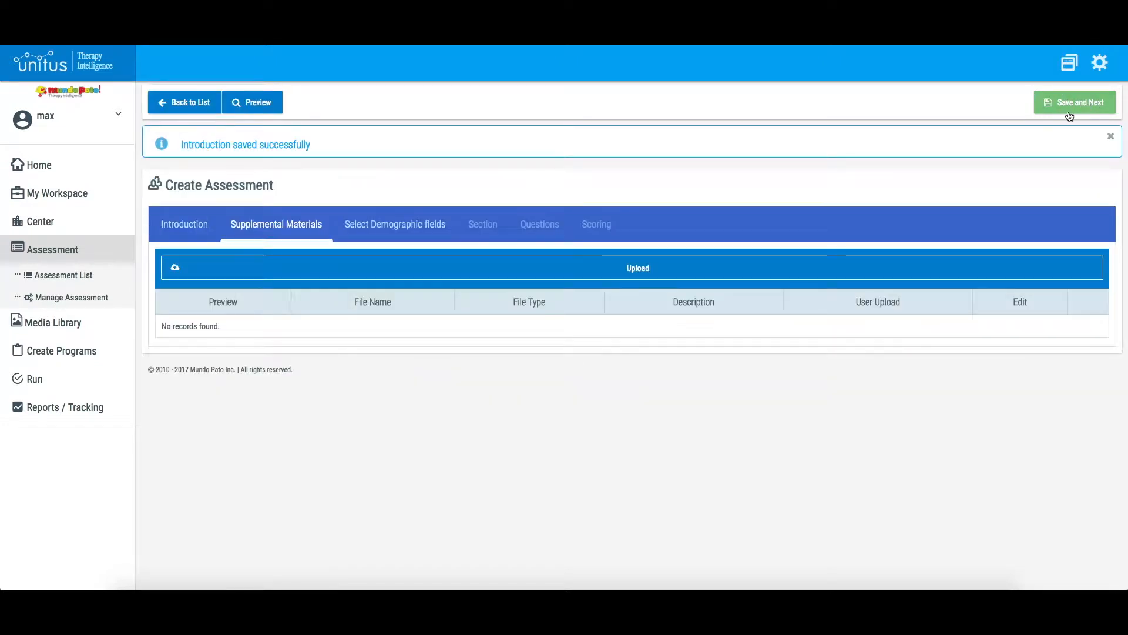
# Upload the image Logos-Mundo-Pato-Duck (1).png from the computer as supplemental material and preview it.
pyautogui.click(735, 265)
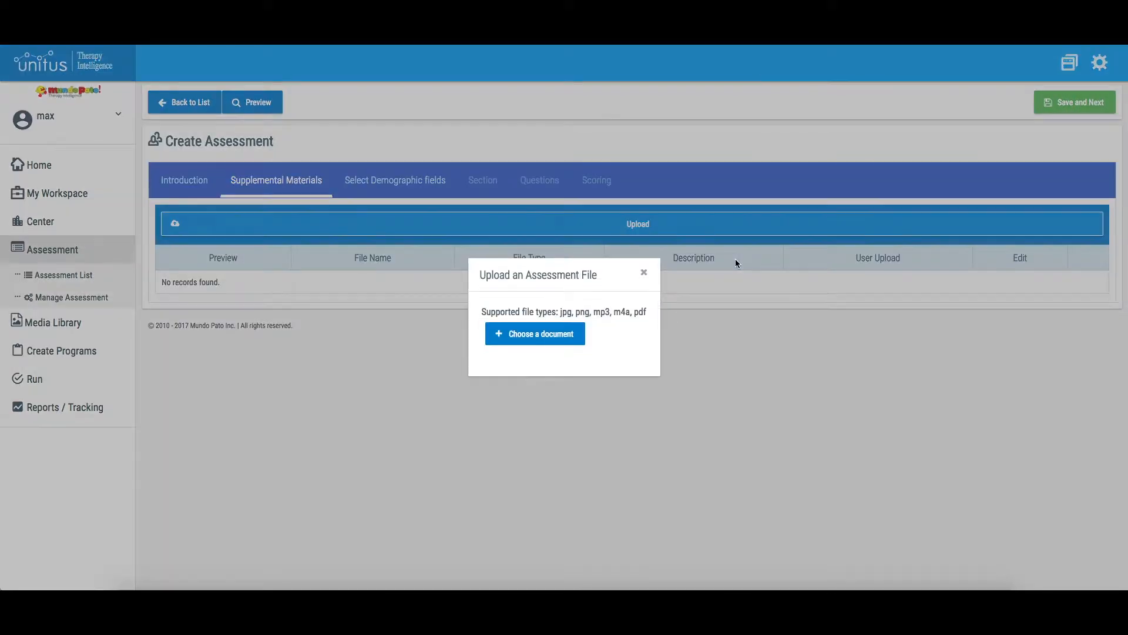
pyautogui.click(570, 335)
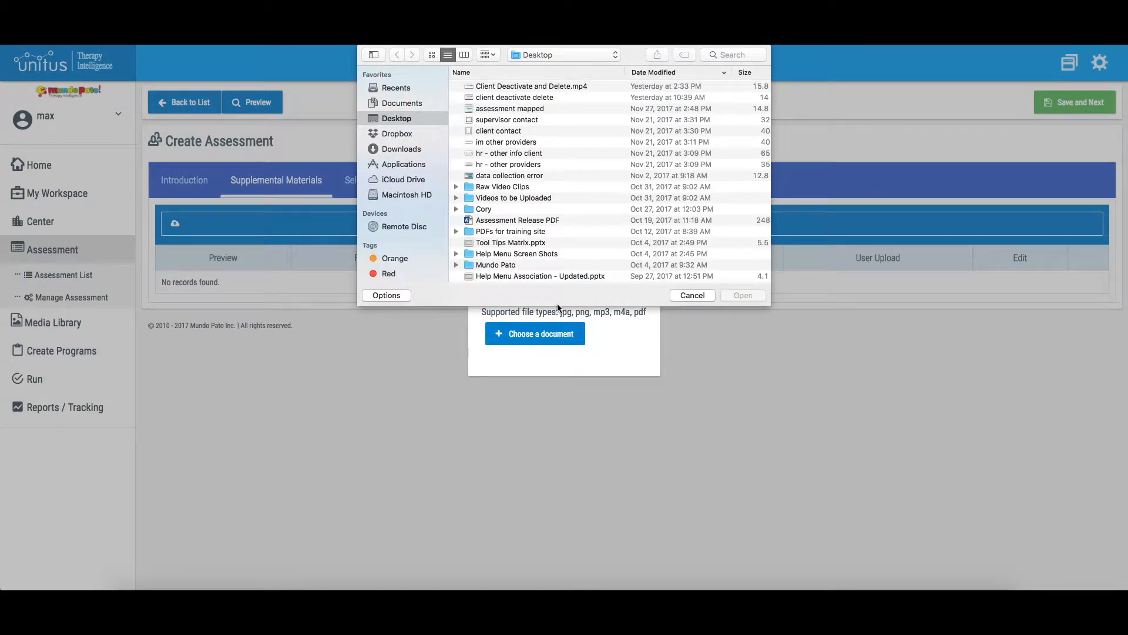
pyautogui.scroll(-8, 532, 238)
pyautogui.scroll(-2, 533, 238)
pyautogui.click(537, 222)
pyautogui.click(737, 294)
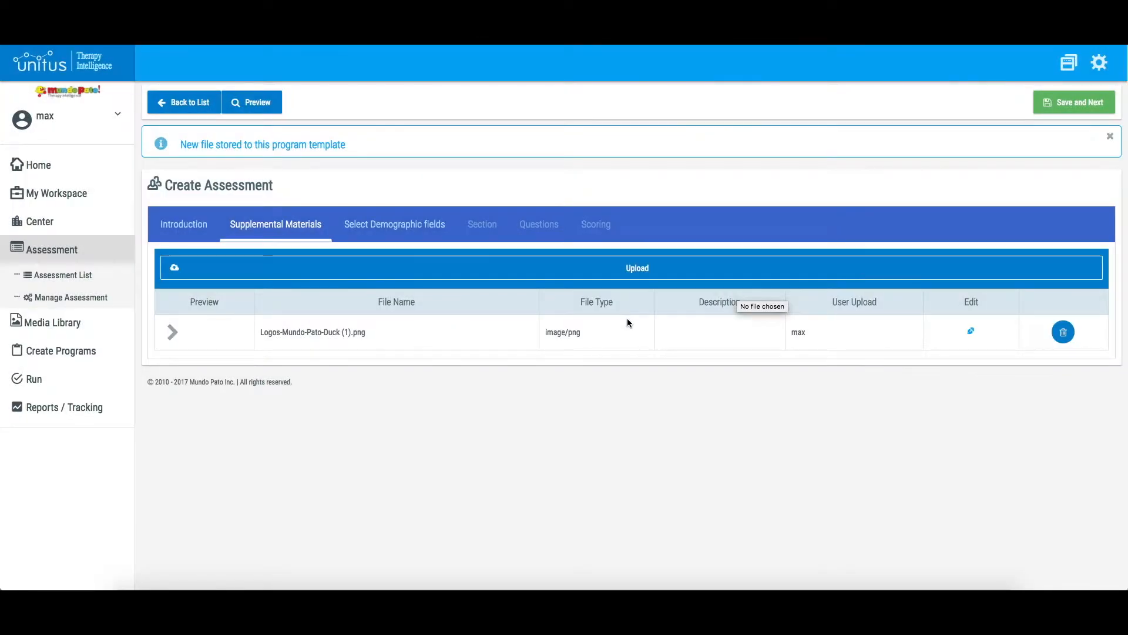
pyautogui.click(172, 332)
pyautogui.click(174, 289)
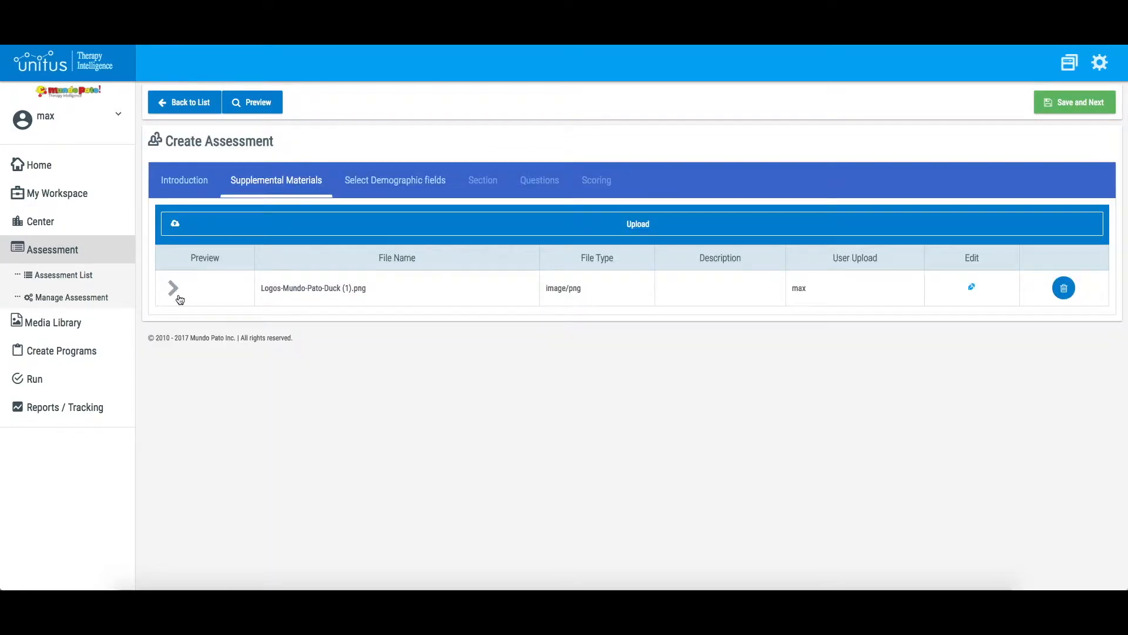
# Add Name, Last Name, Date of birth, Gender and Home Address as demographic fields, and switch Home Address to required.
pyautogui.click(395, 180)
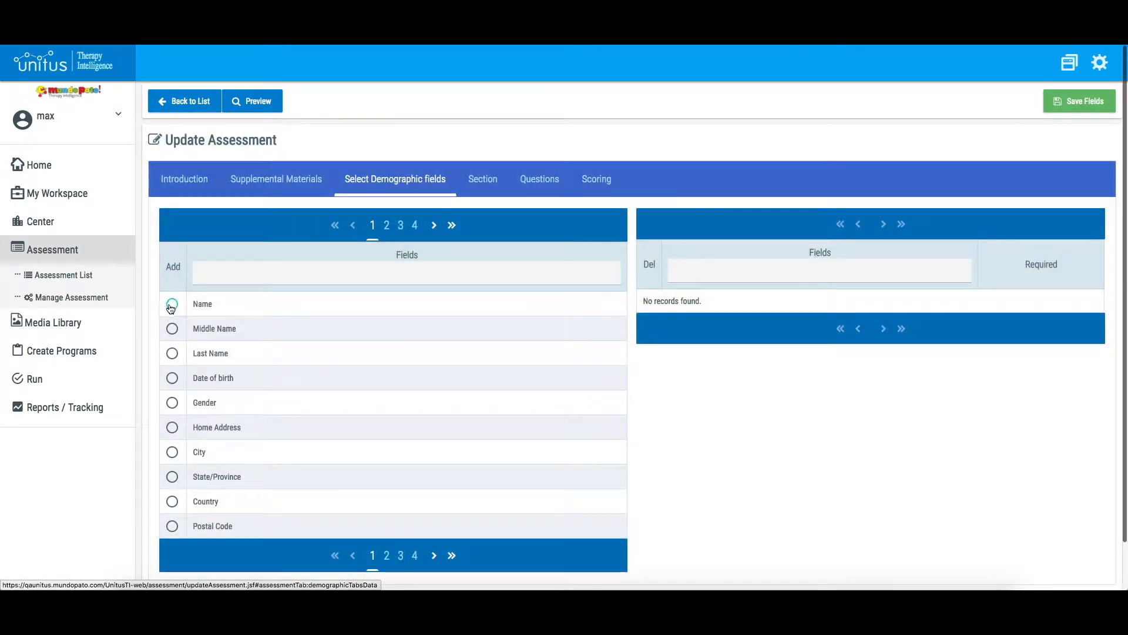
pyautogui.click(172, 303)
pyautogui.click(172, 330)
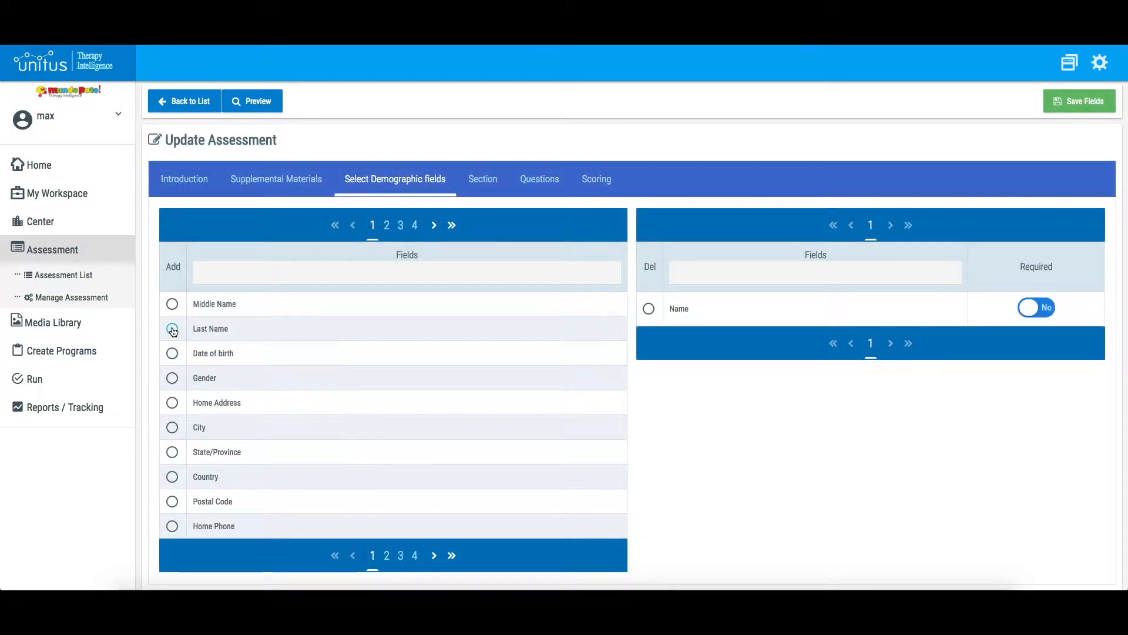
pyautogui.click(173, 329)
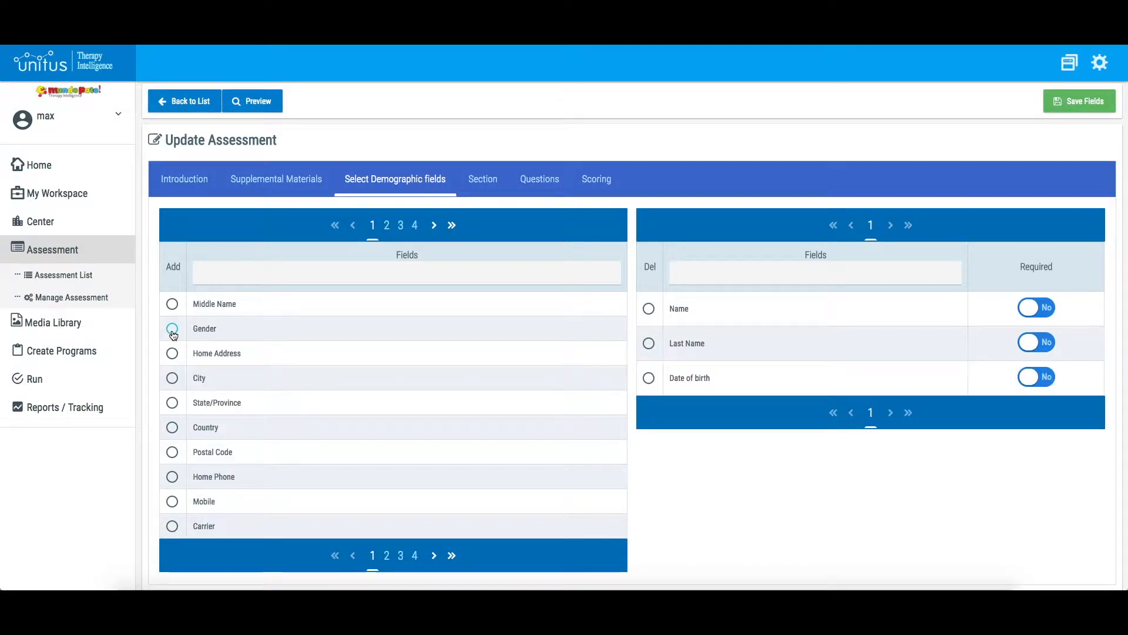
pyautogui.click(172, 330)
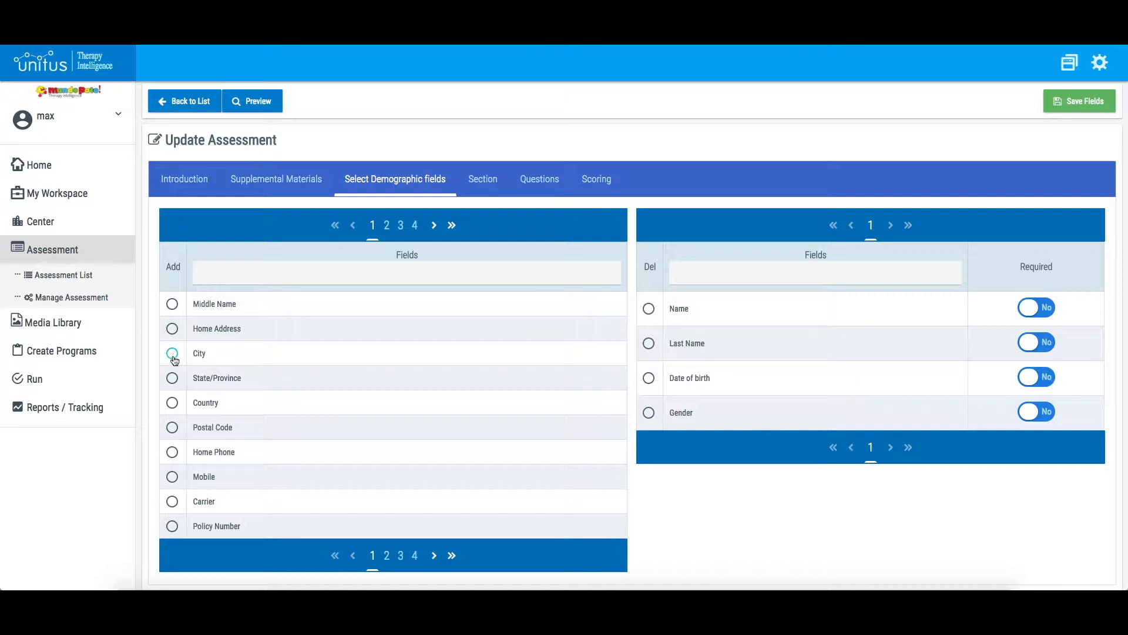
pyautogui.click(173, 329)
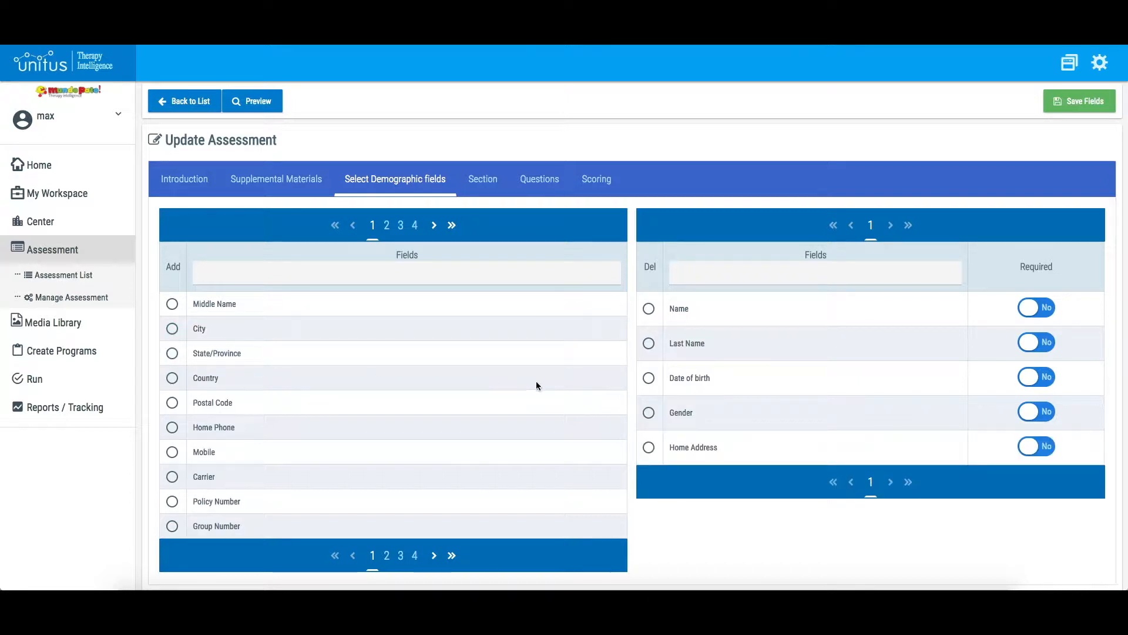
pyautogui.click(1038, 449)
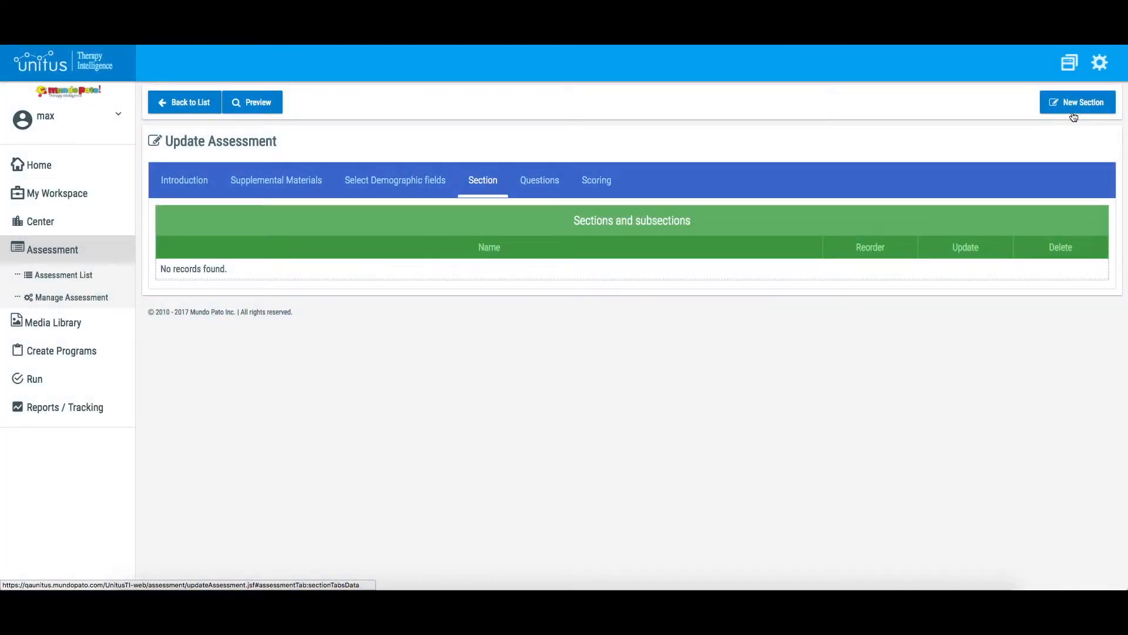
# Add a section titled "Receptive Language" with the instructions "Be sure to present options in a field of four." and return to the section list.
pyautogui.click(1072, 108)
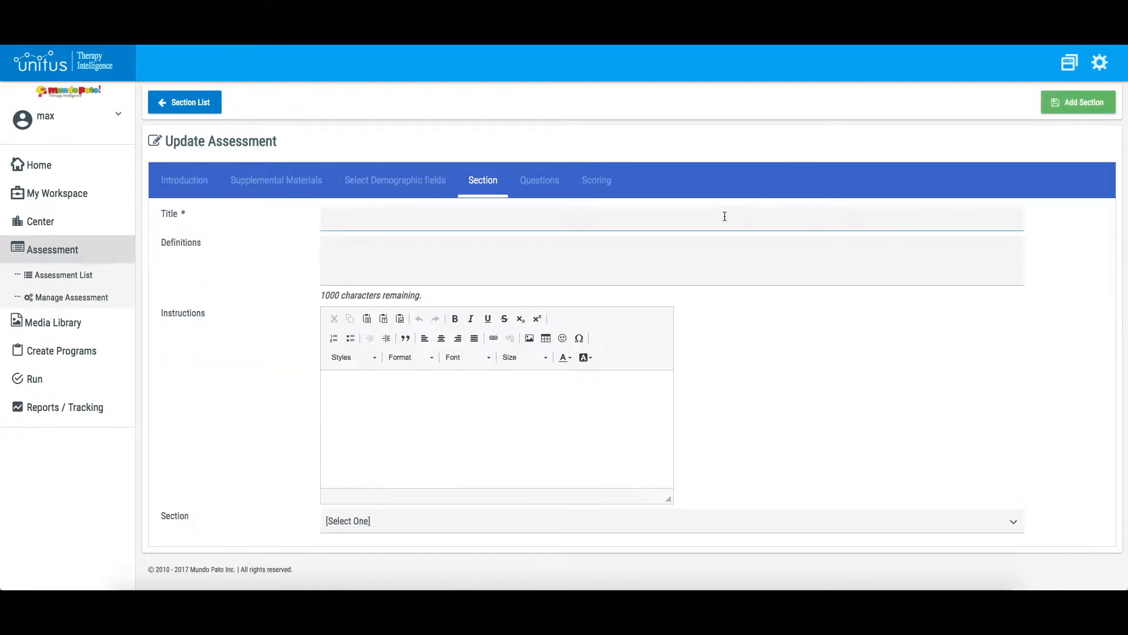
pyautogui.write('Receptive Language')
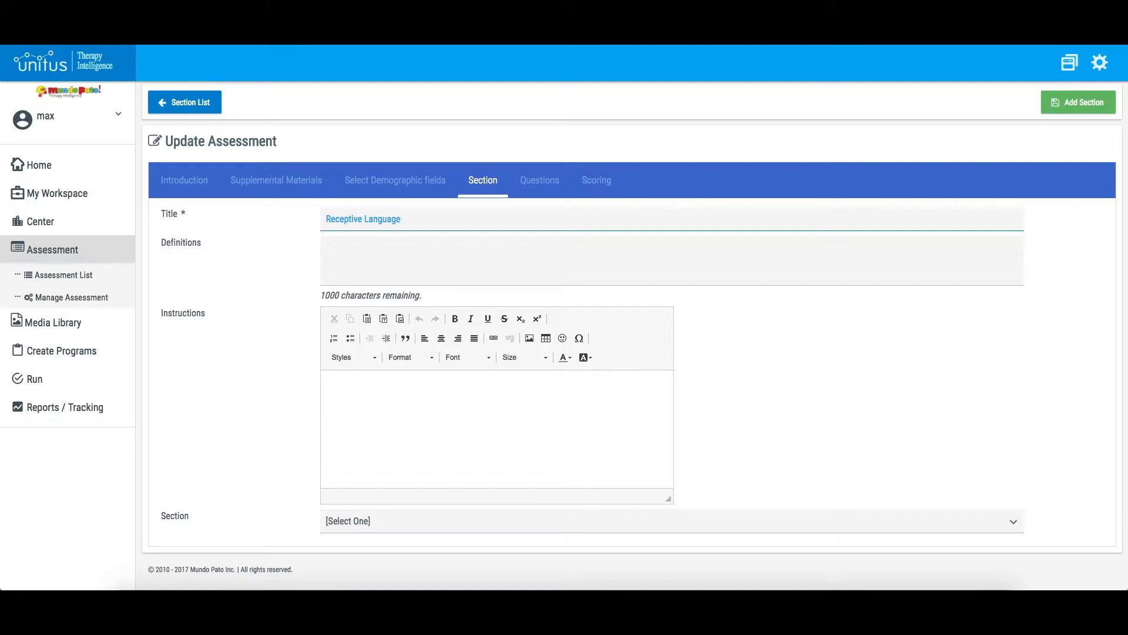
pyautogui.scroll(-1, 715, 284)
pyautogui.click(428, 234)
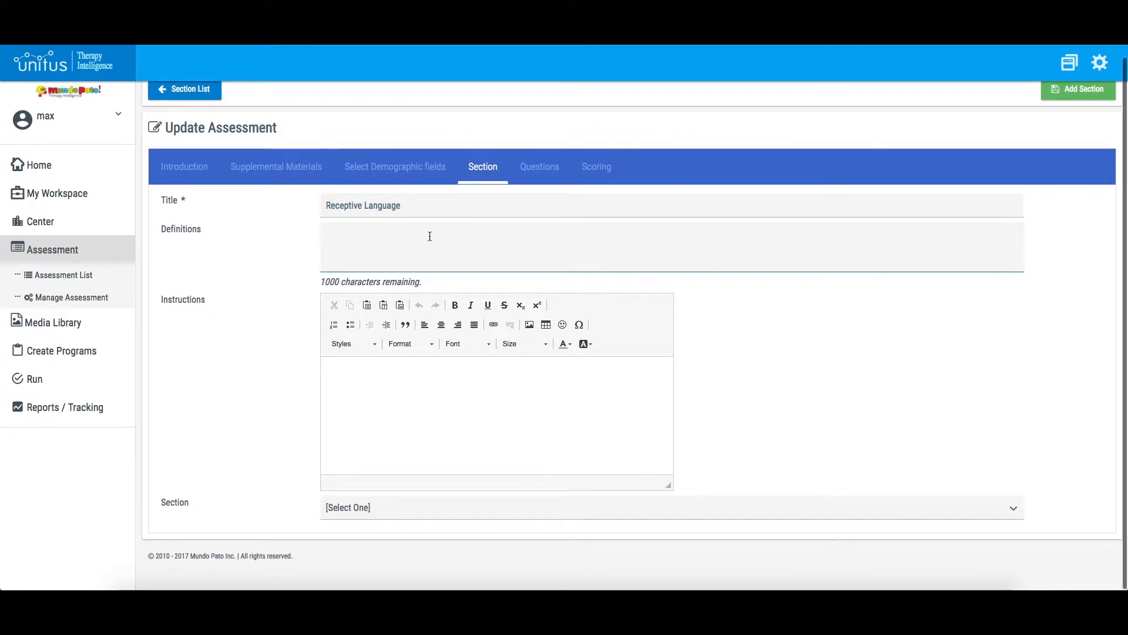
pyautogui.click(400, 373)
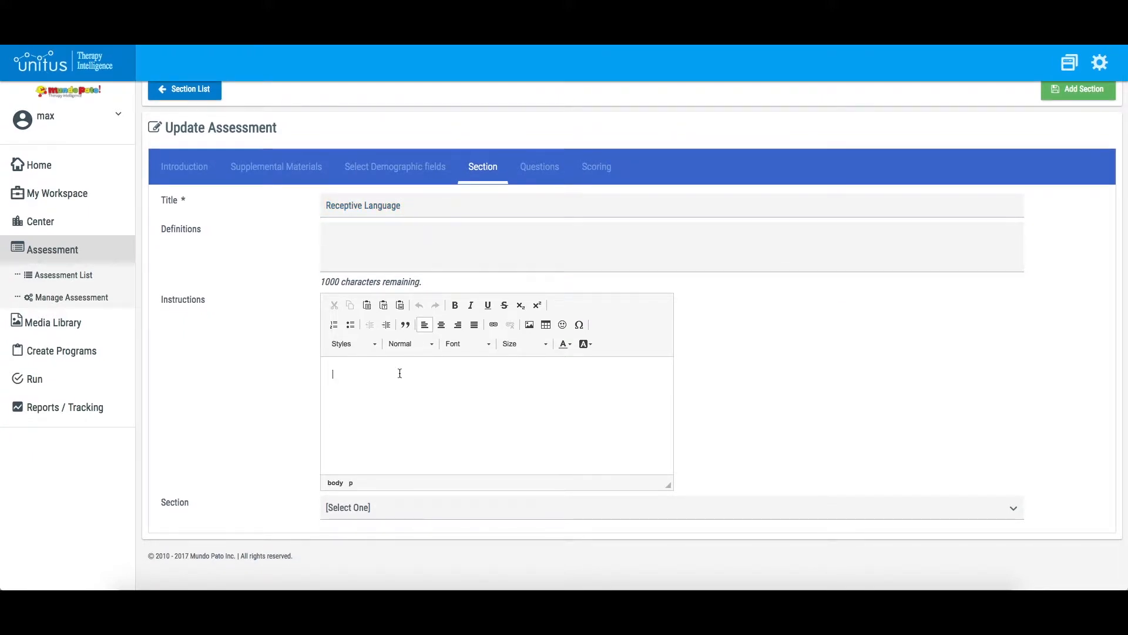
pyautogui.write('Be ')
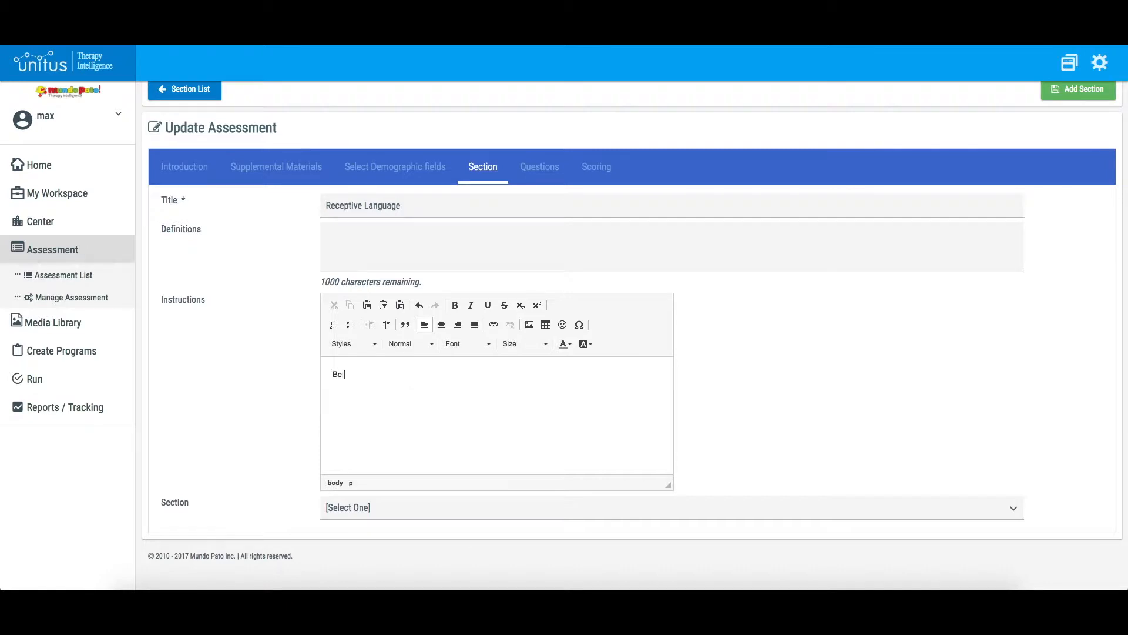
pyautogui.write('sure to present options in a field of four.')
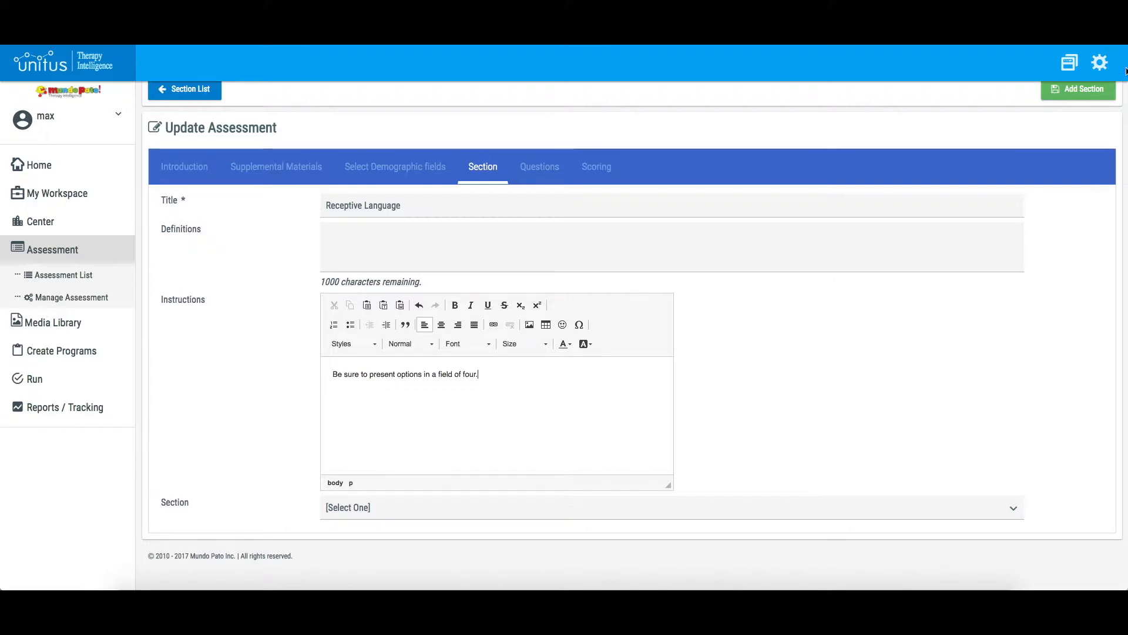
pyautogui.click(1104, 90)
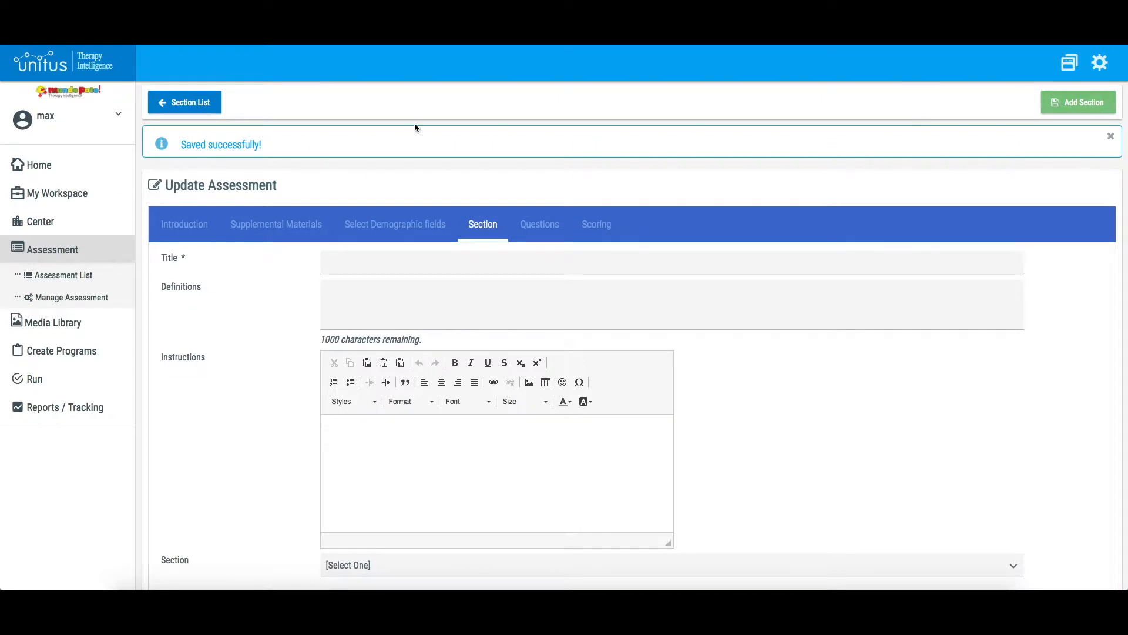
pyautogui.click(194, 105)
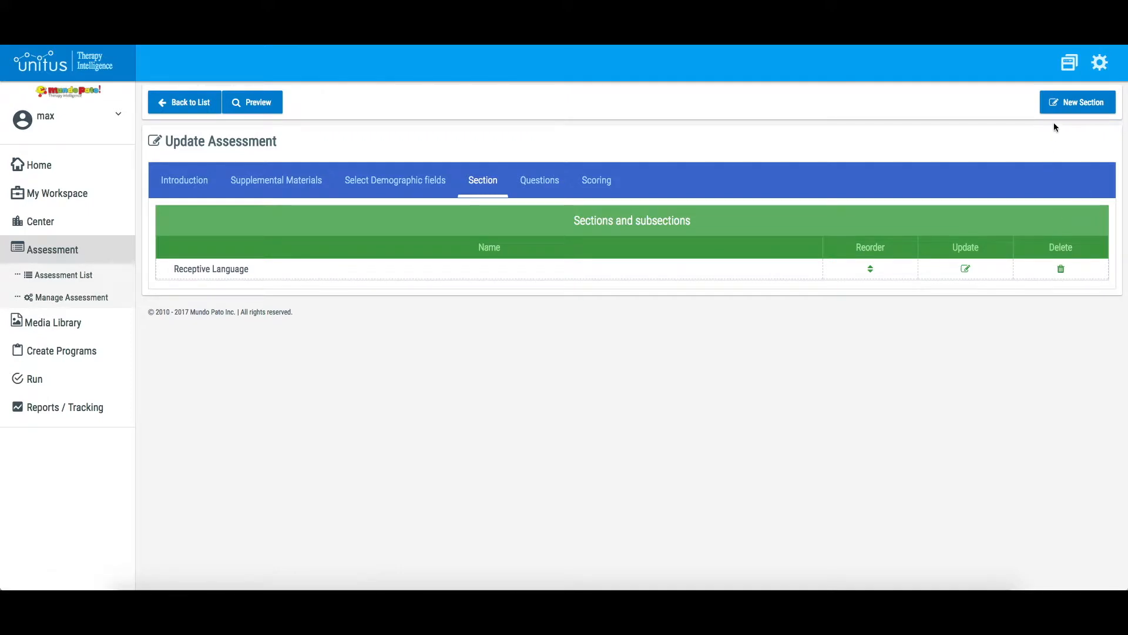
# Add a new section titled "Colors" as a subsection of Receptive Language.
pyautogui.click(1064, 111)
pyautogui.click(633, 220)
pyautogui.write('Colros')
pyautogui.write('ors')
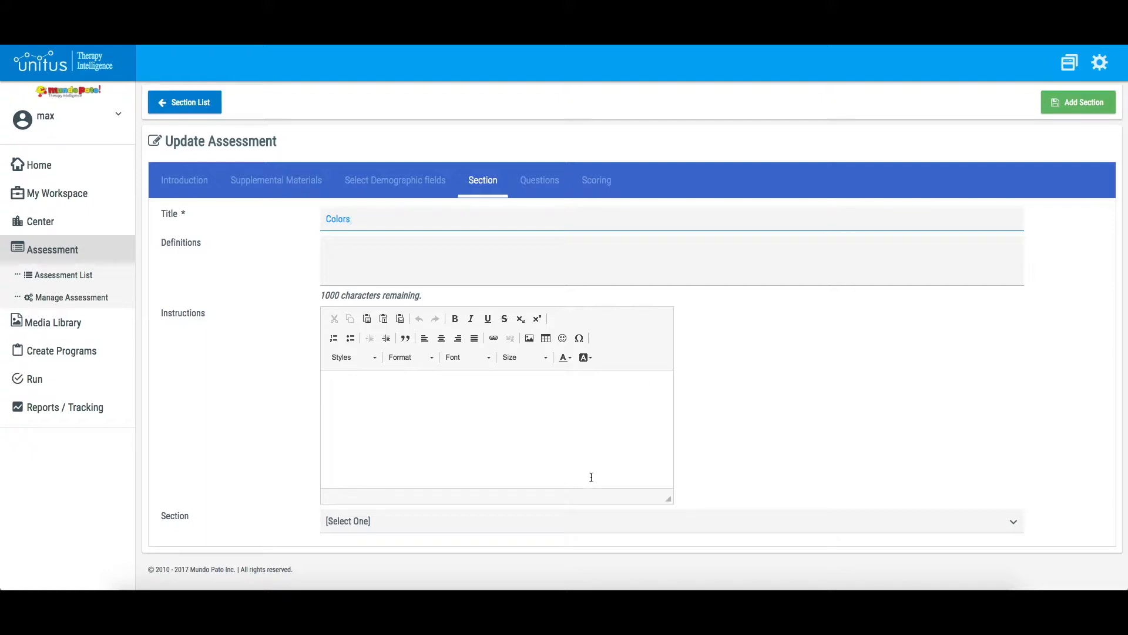
pyautogui.click(559, 521)
pyautogui.click(493, 567)
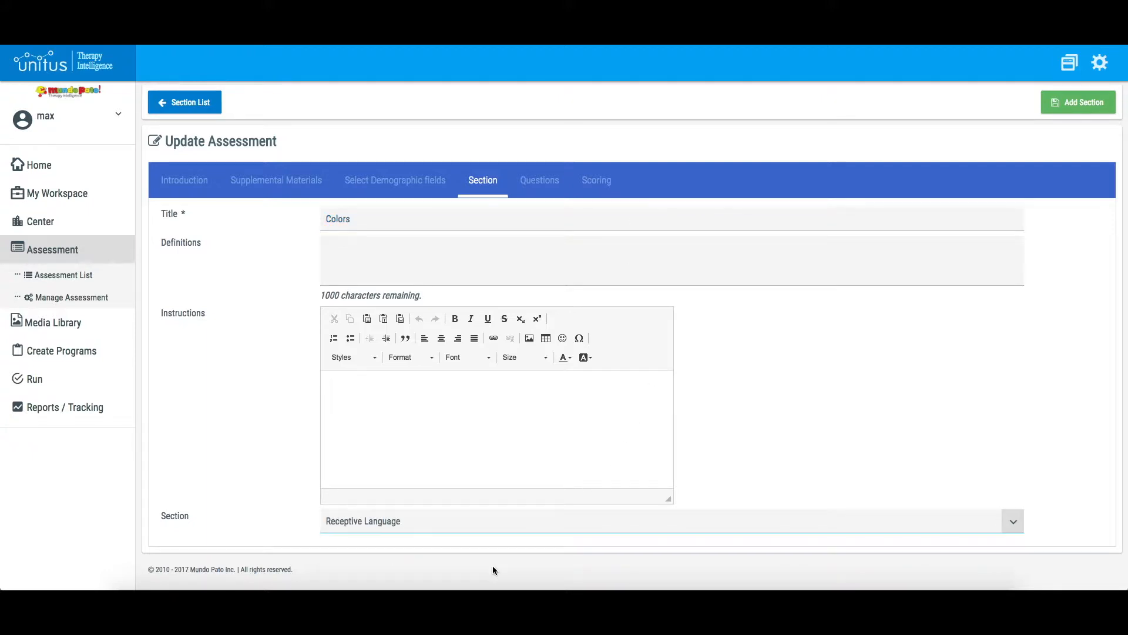
pyautogui.click(1071, 102)
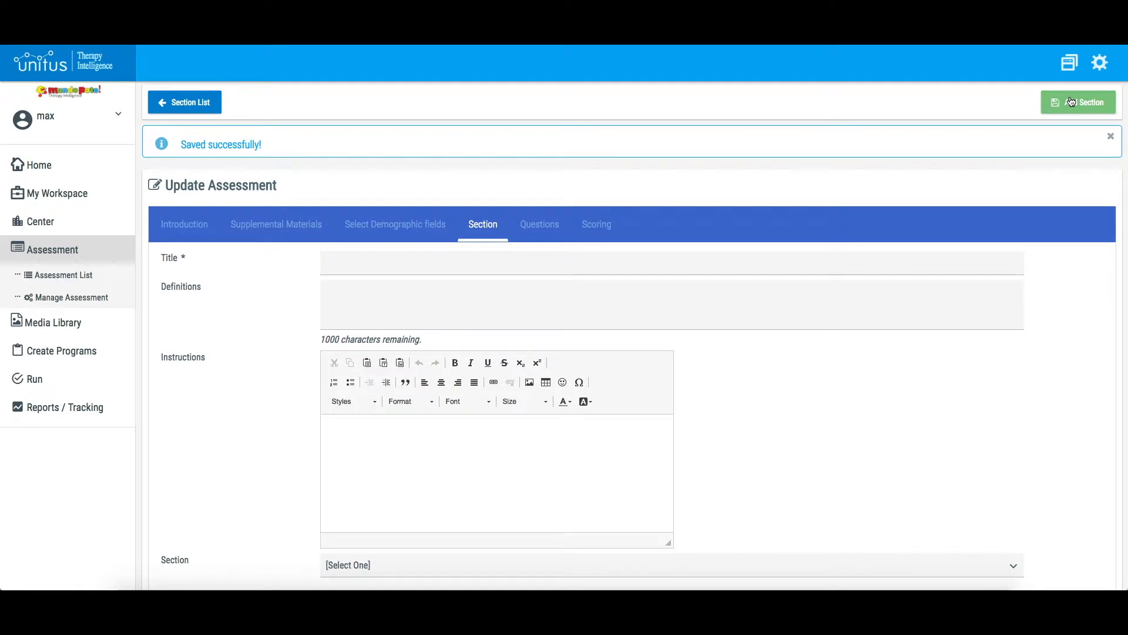
# Add another subsection titled "Shapes" under Receptive Language.
pyautogui.scroll(-1, 1037, 132)
pyautogui.click(731, 198)
pyautogui.write('Shapes')
pyautogui.click(738, 506)
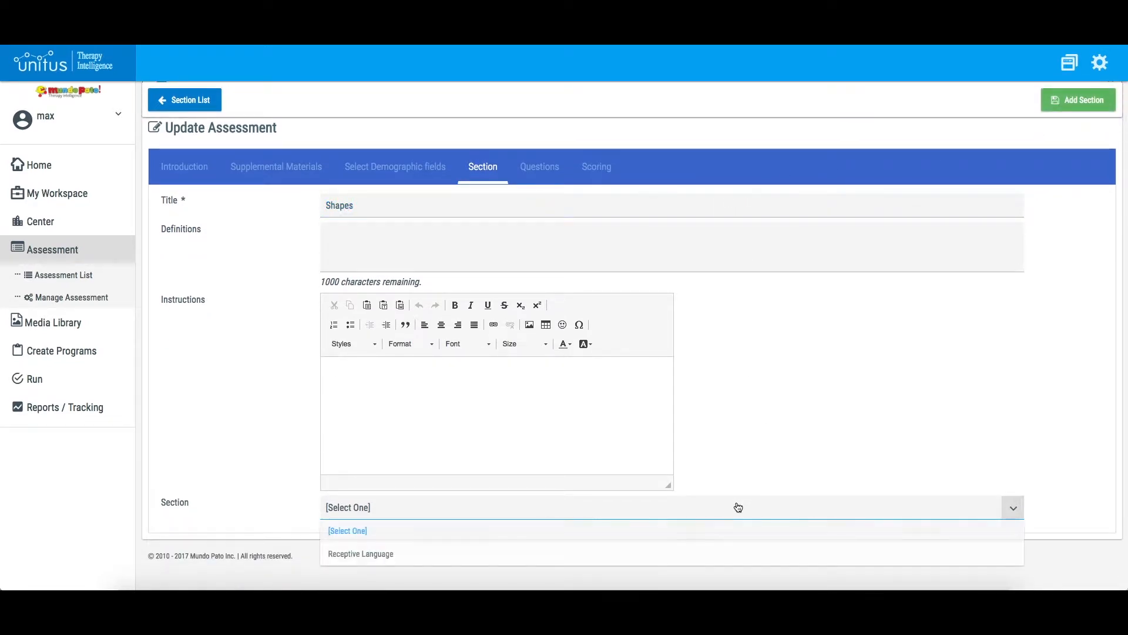
pyautogui.click(685, 552)
pyautogui.click(1066, 106)
# Add a subsection titled "Animals" under Receptive Language and return to the section list.
pyautogui.write('Animals')
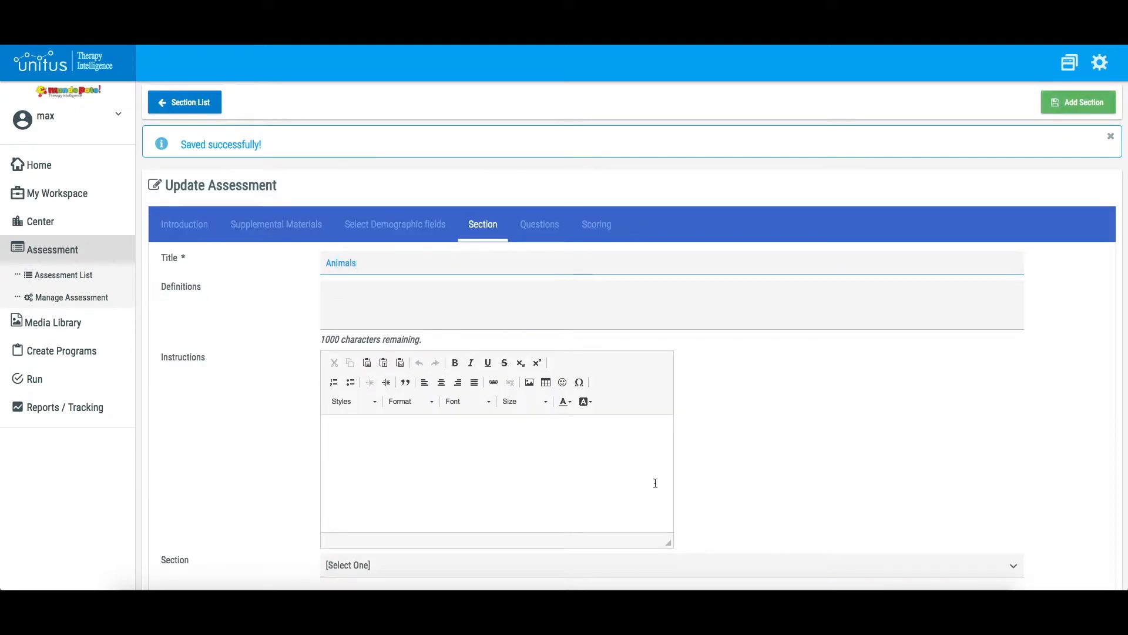
pyautogui.click(670, 567)
pyautogui.click(647, 538)
pyautogui.click(1077, 107)
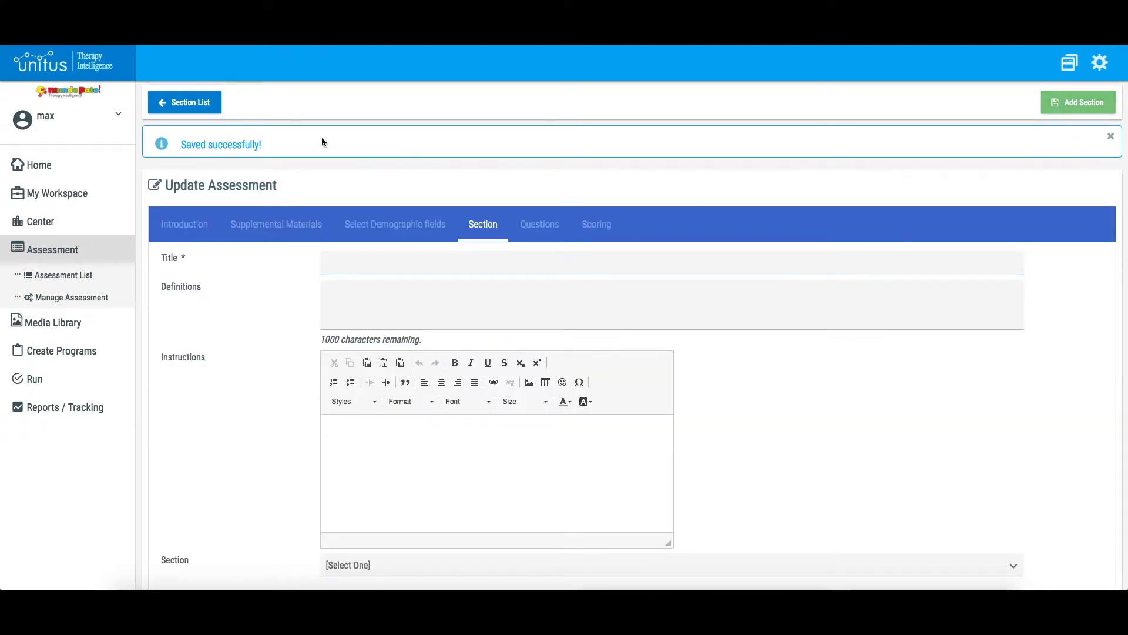
pyautogui.click(203, 107)
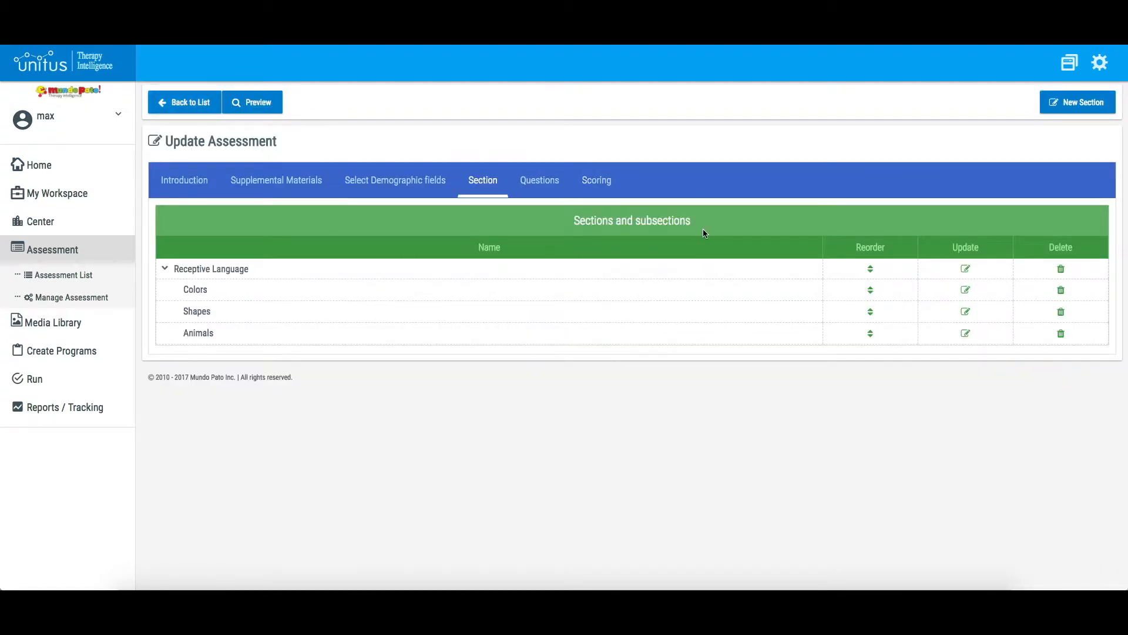
# Reorder the subsections under Receptive Language to Shapes, Colors, Animals and save the new order.
pyautogui.click(870, 333)
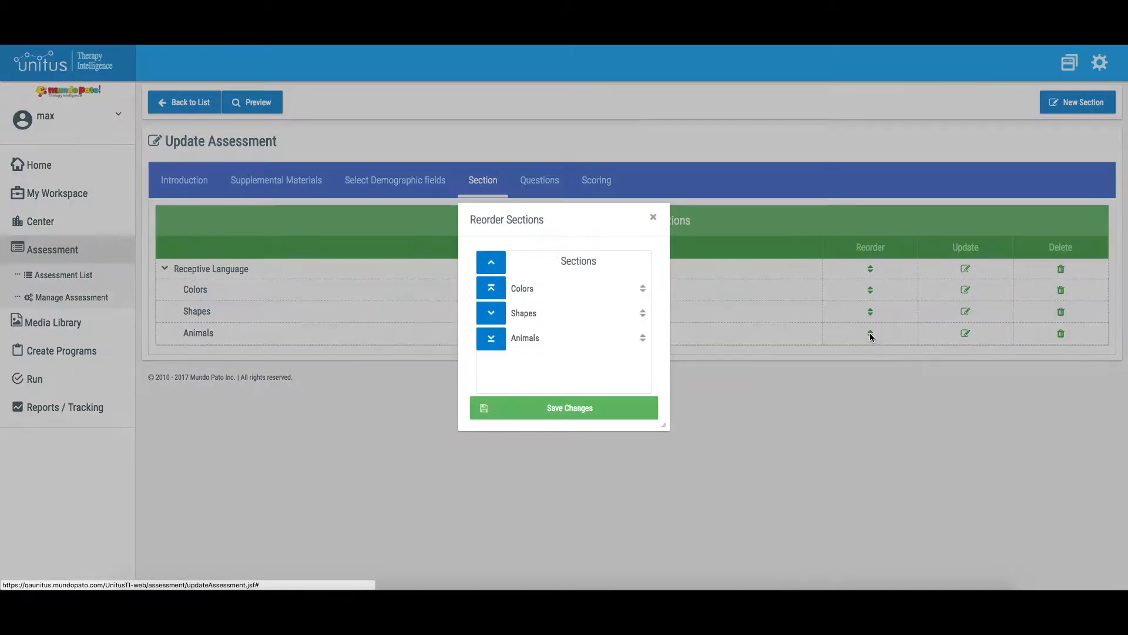
pyautogui.moveTo(547, 345); pyautogui.dragTo(538, 289)
pyautogui.click(551, 405)
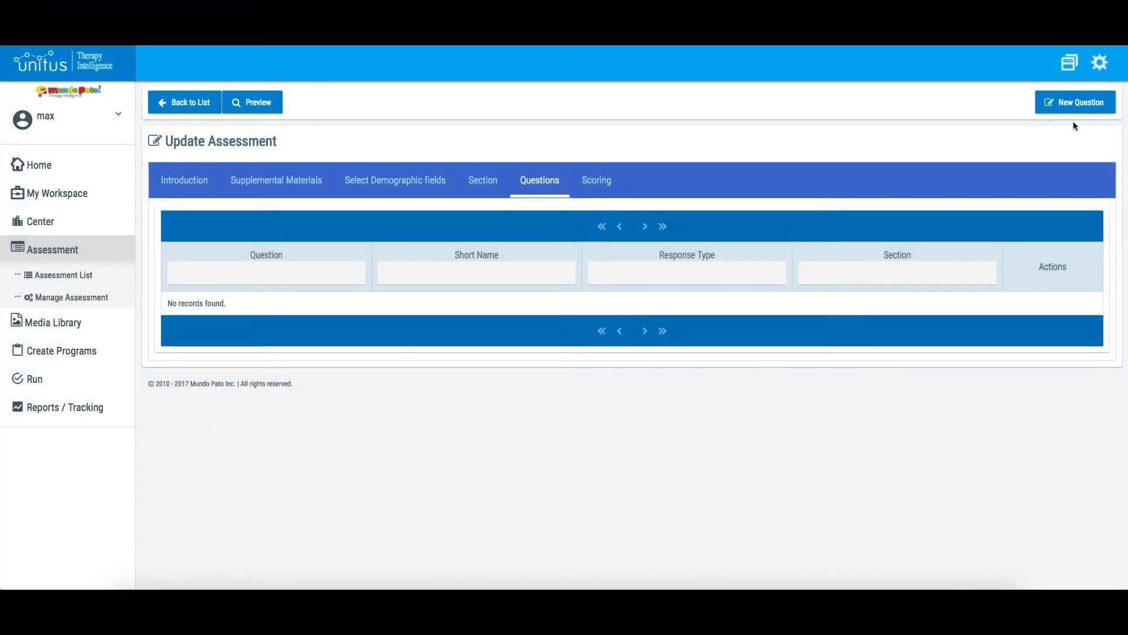
# Create a new question with the text "Can the client identify 5-10 animals?".
pyautogui.click(1075, 110)
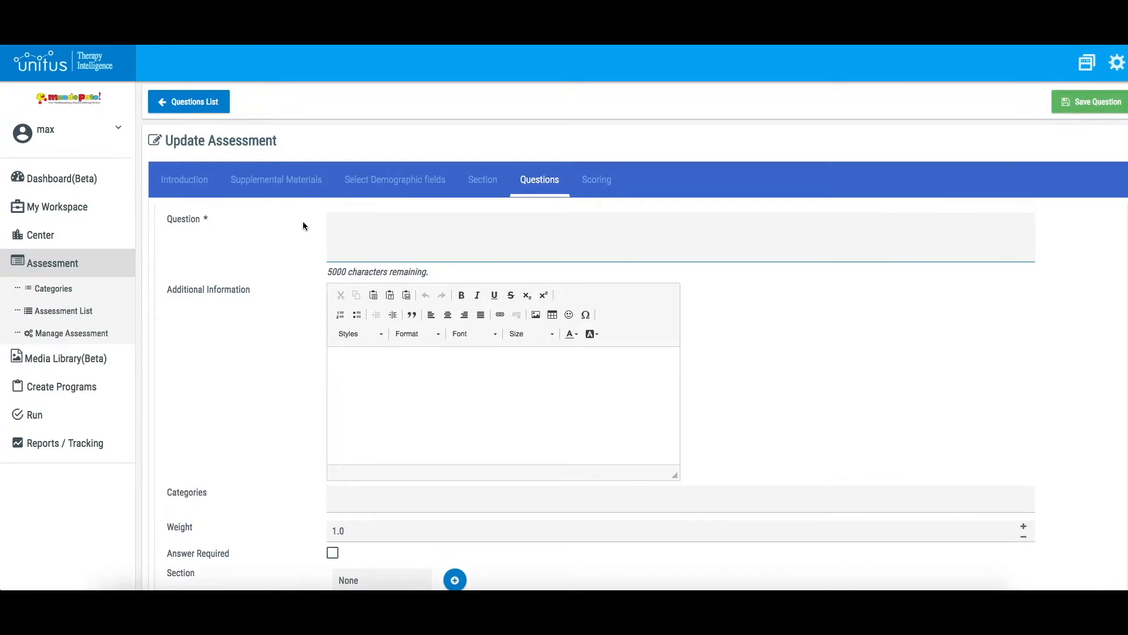
pyautogui.write('Can t')
pyautogui.press('BackSpace')
pyautogui.write('the client identify 5-10 animals?')
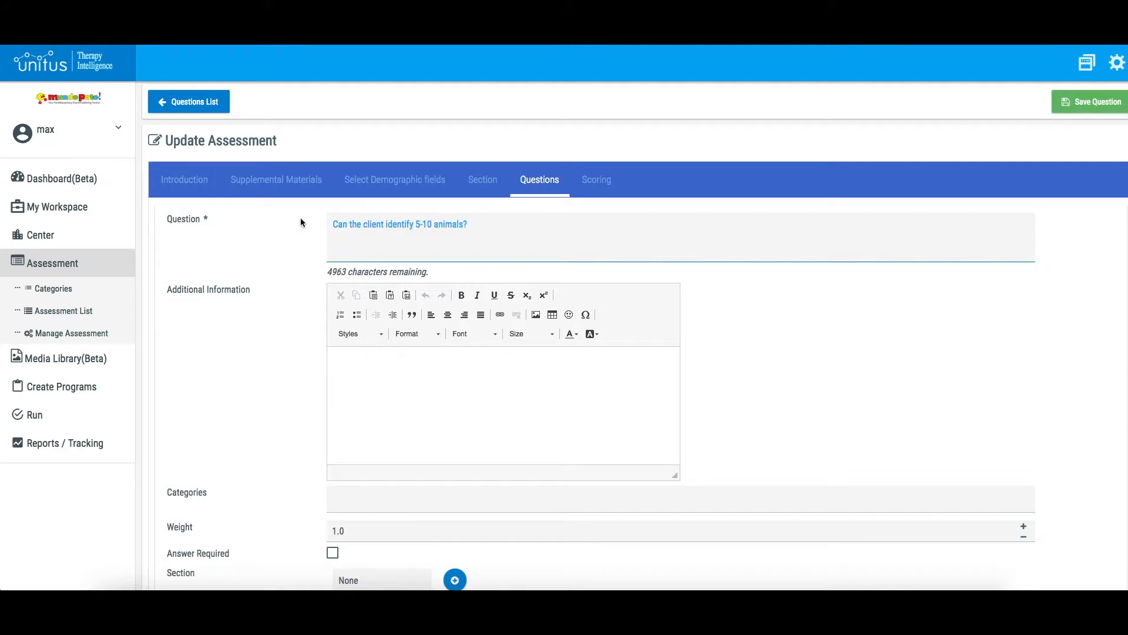
# Enter "Make a note of the animals that the client is able to identify." as the question's additional information.
pyautogui.scroll(-1, 270, 307)
pyautogui.click(404, 350)
pyautogui.write('Ma')
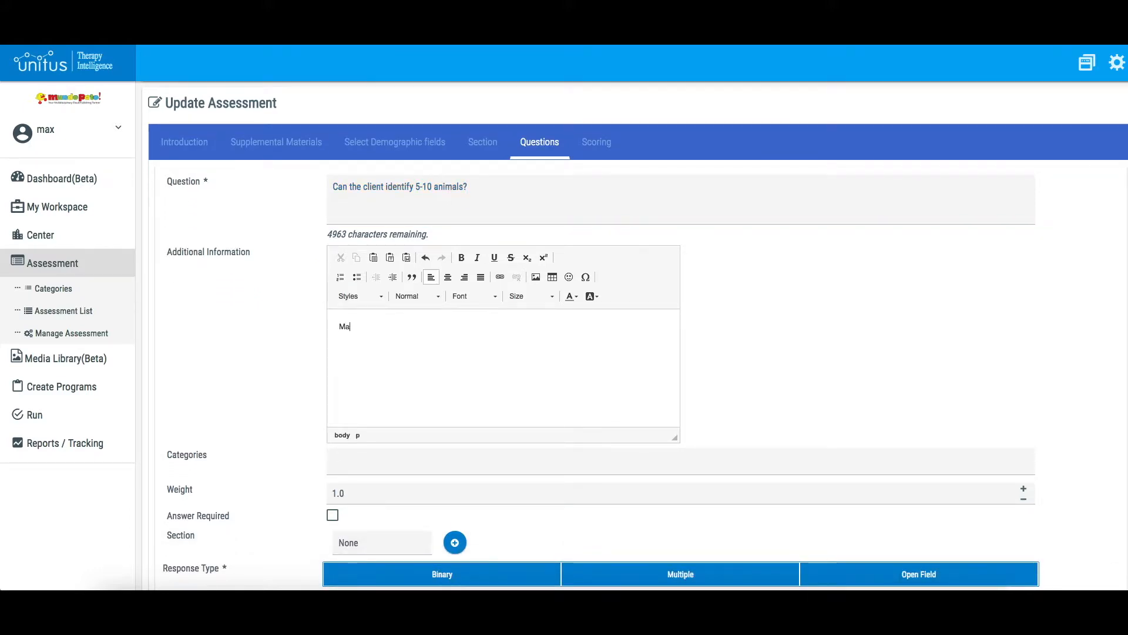
pyautogui.write('ke a note of the anima')
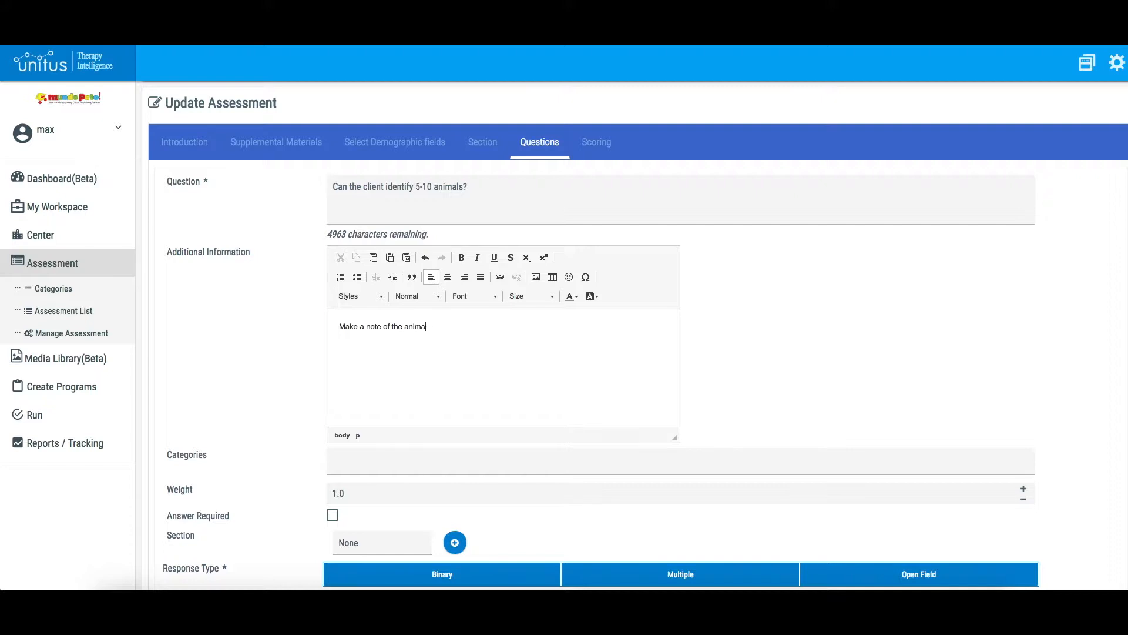
pyautogui.write('ls that the client is able to identify.')
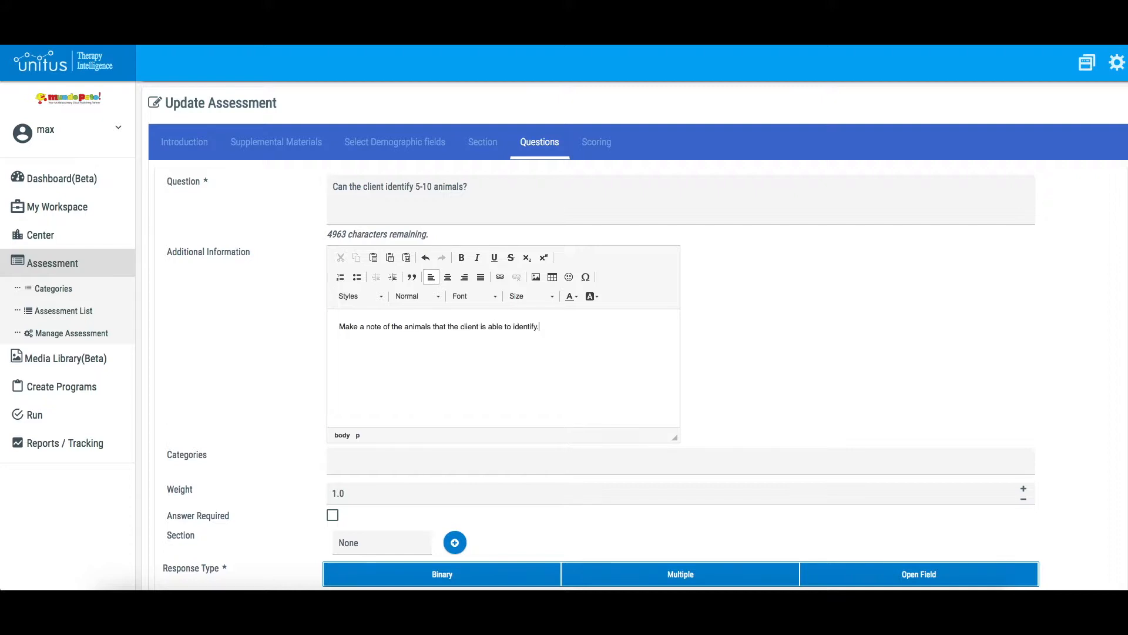
# Find the language categories and assign "Language - Concepts" to the question.
pyautogui.click(385, 452)
pyautogui.write('language')
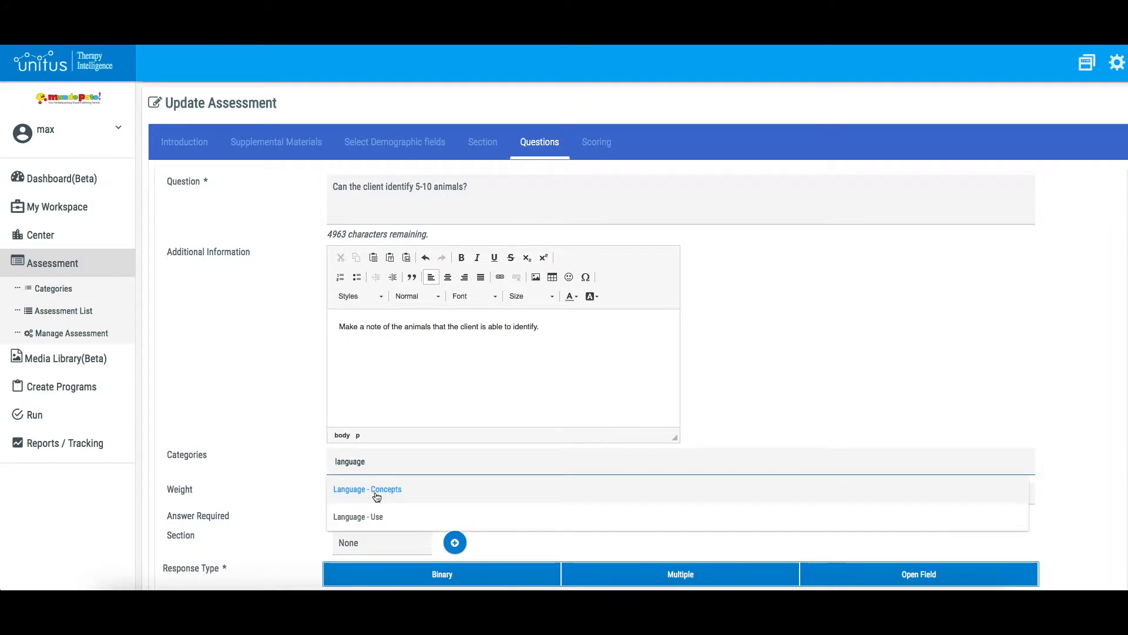
pyautogui.click(374, 488)
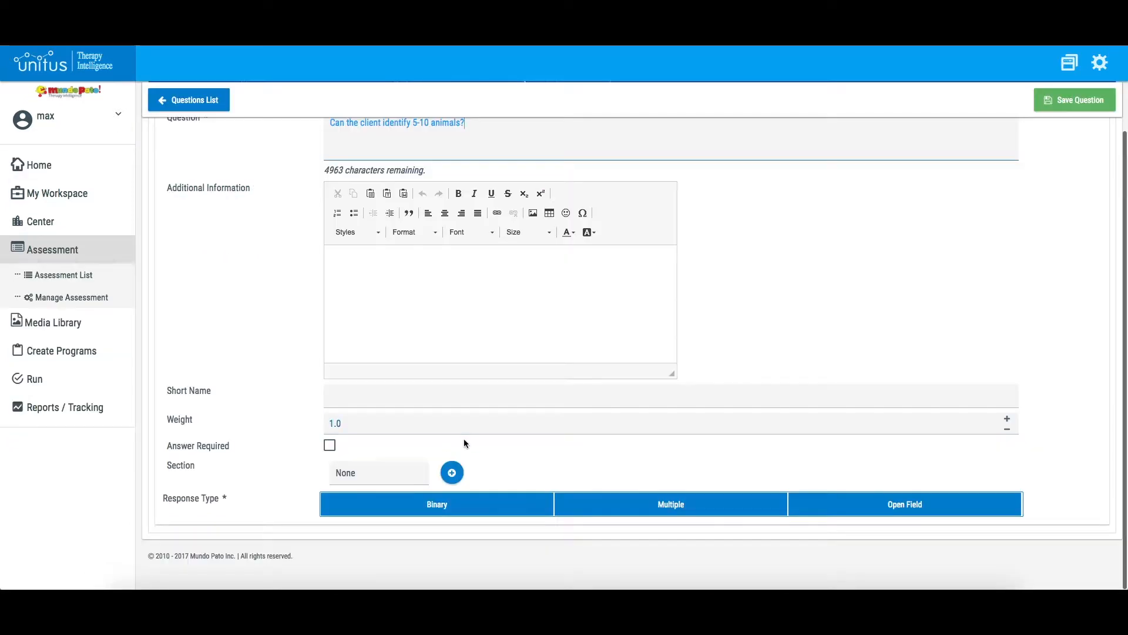
# Try a higher question weight, restore it to 1, and switch the answer requirement on and off again.
pyautogui.click(1010, 421)
pyautogui.click(1010, 420)
pyautogui.click(1010, 421)
pyautogui.click(1010, 421)
pyautogui.click(1010, 420)
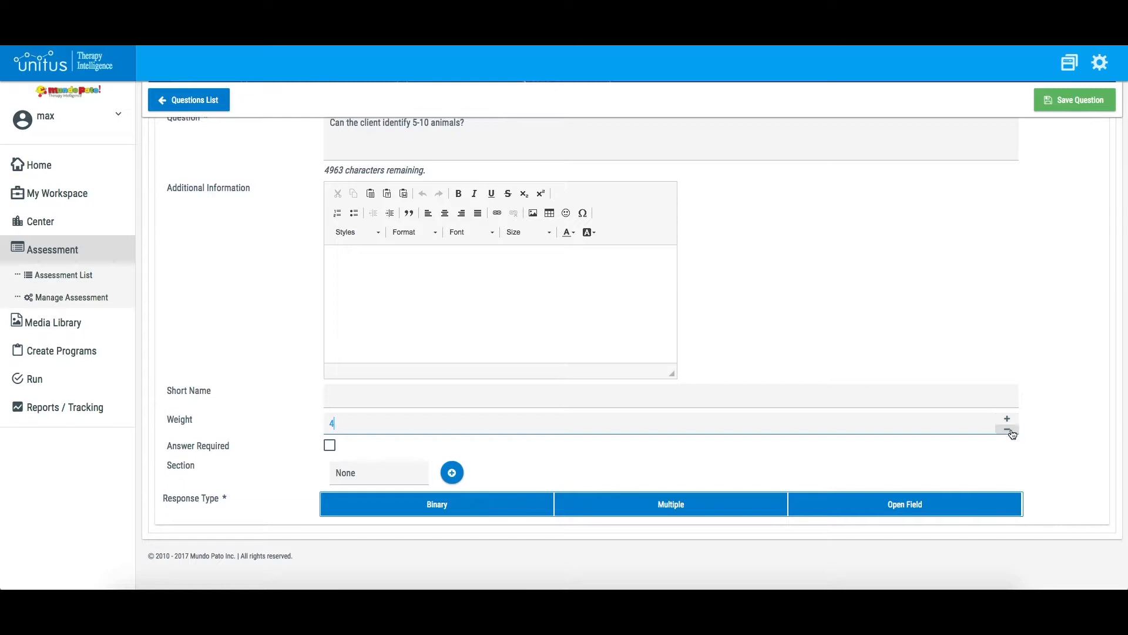
pyautogui.click(1010, 432)
pyautogui.click(1010, 432)
pyautogui.click(1010, 432)
pyautogui.click(1010, 431)
pyautogui.click(1010, 431)
pyautogui.click(329, 447)
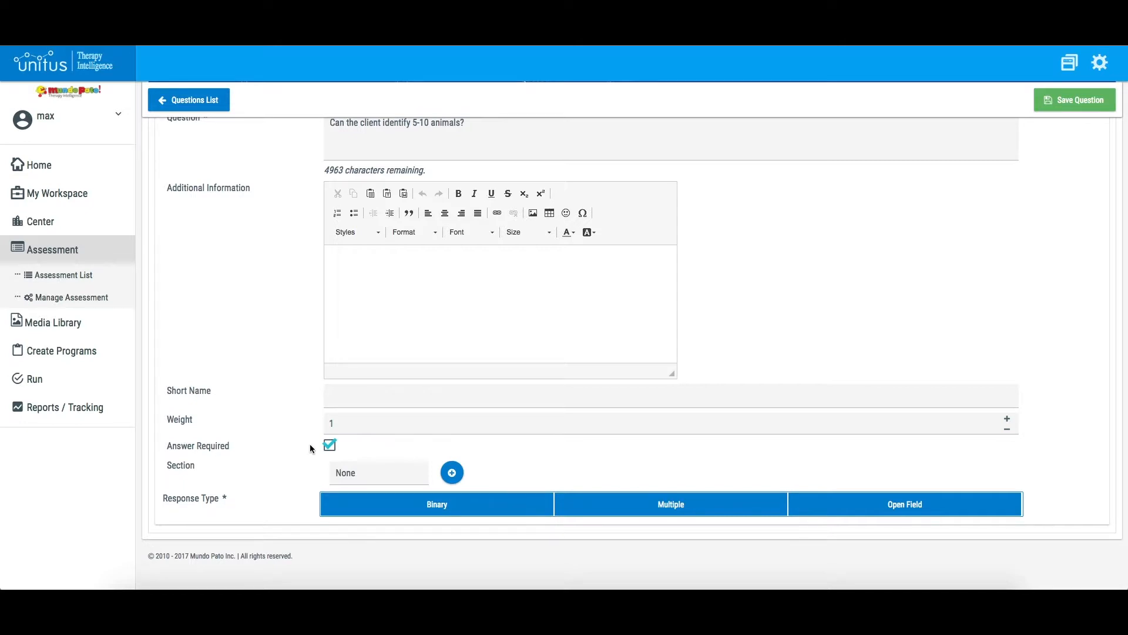
pyautogui.click(330, 446)
# Assign the question to the Animals subsection of Receptive Language.
pyautogui.click(452, 473)
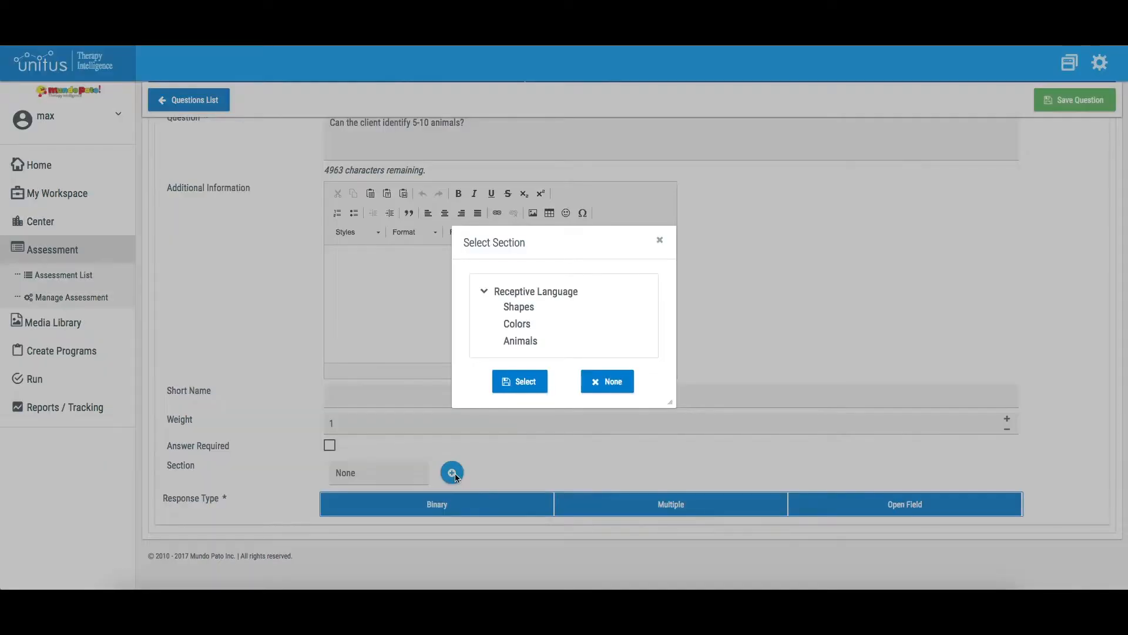
pyautogui.click(529, 343)
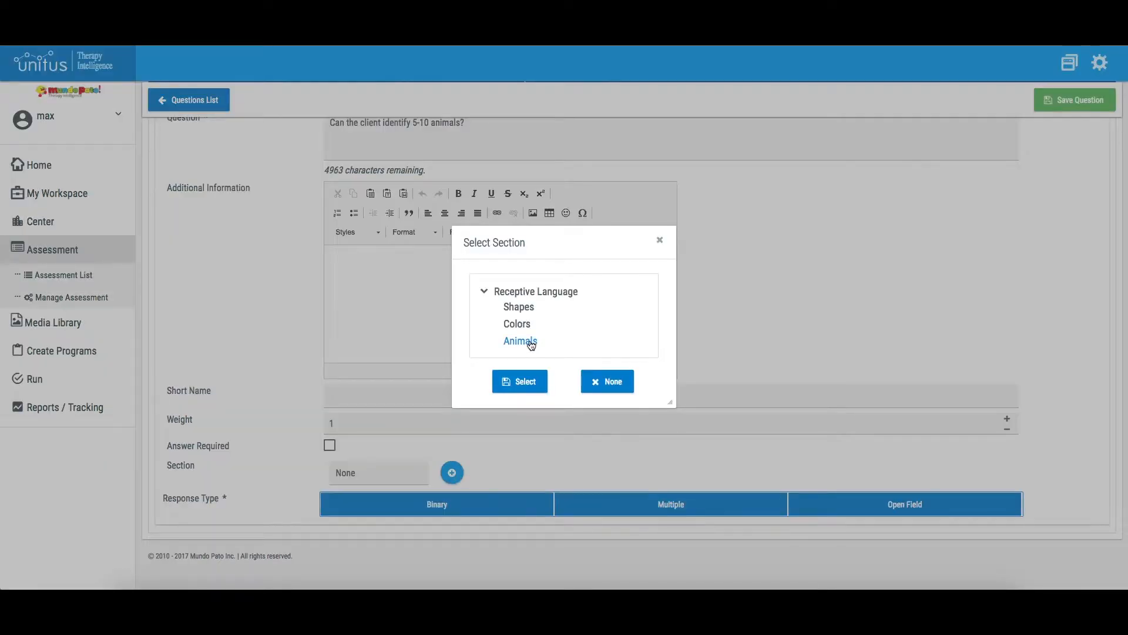
pyautogui.click(532, 384)
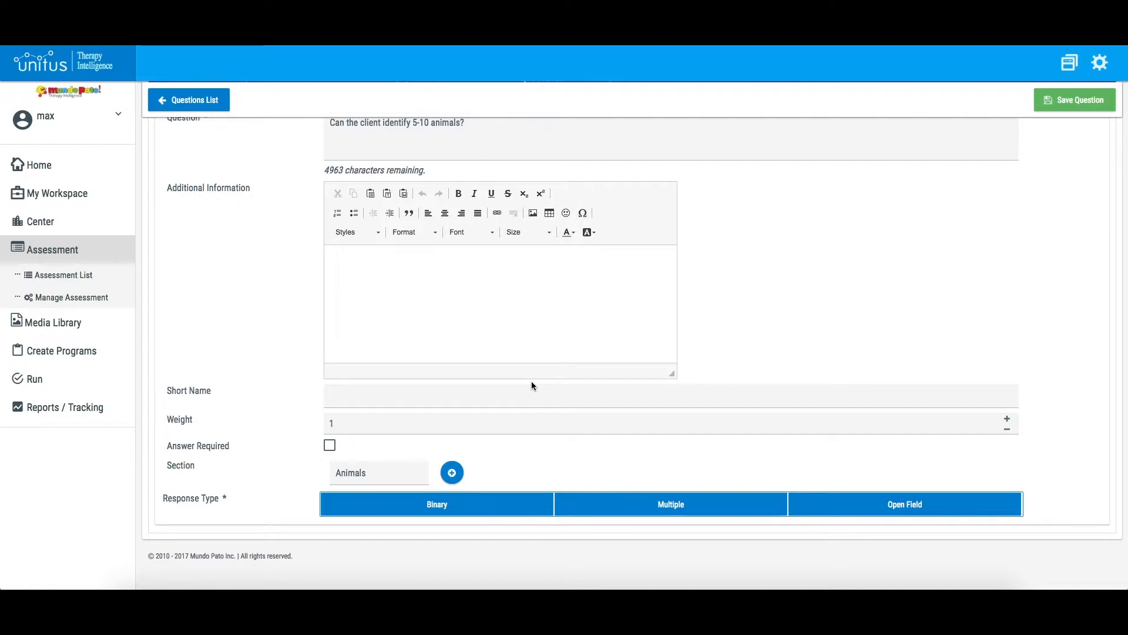
pyautogui.click(529, 405)
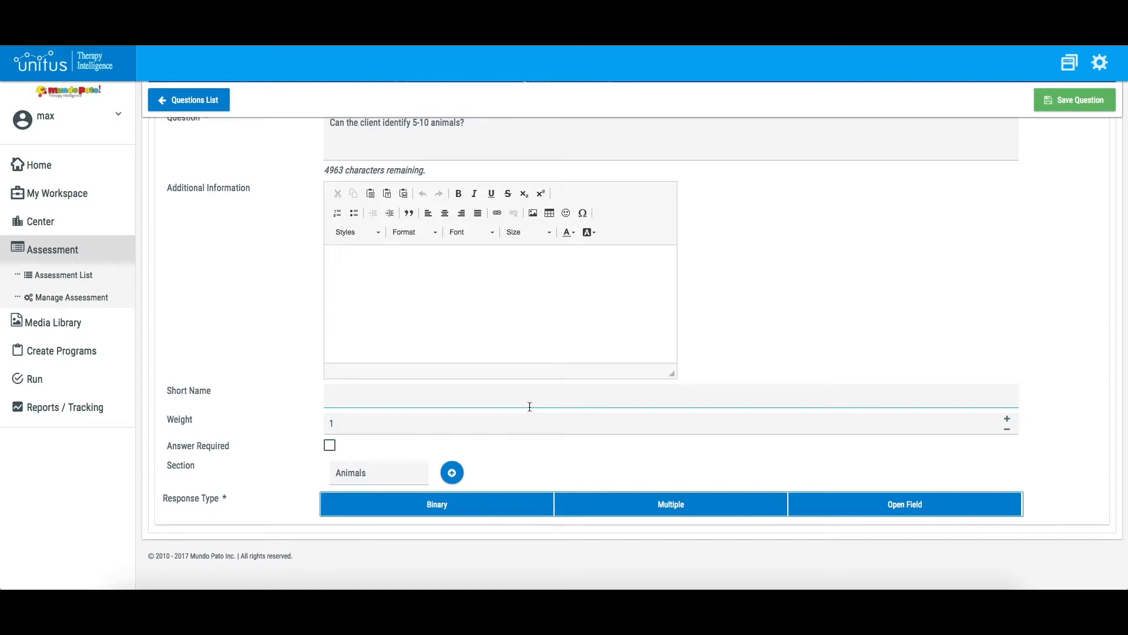
# Set the response type to Binary with Yes / No answers and Yes as the correct response.
pyautogui.click(496, 503)
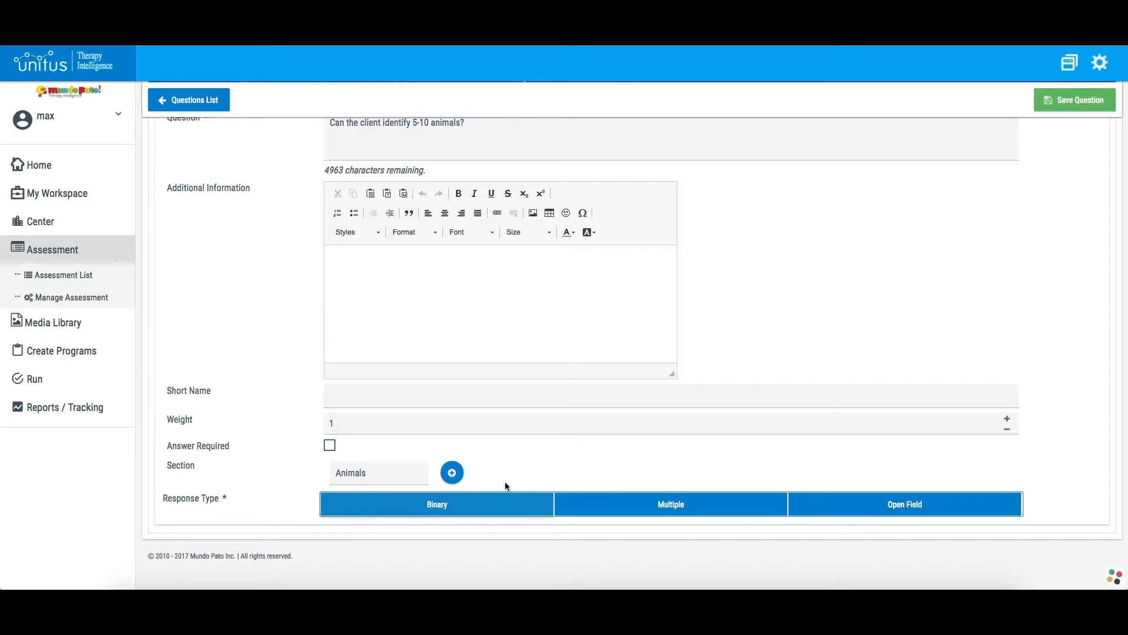
pyautogui.scroll(-1, 522, 462)
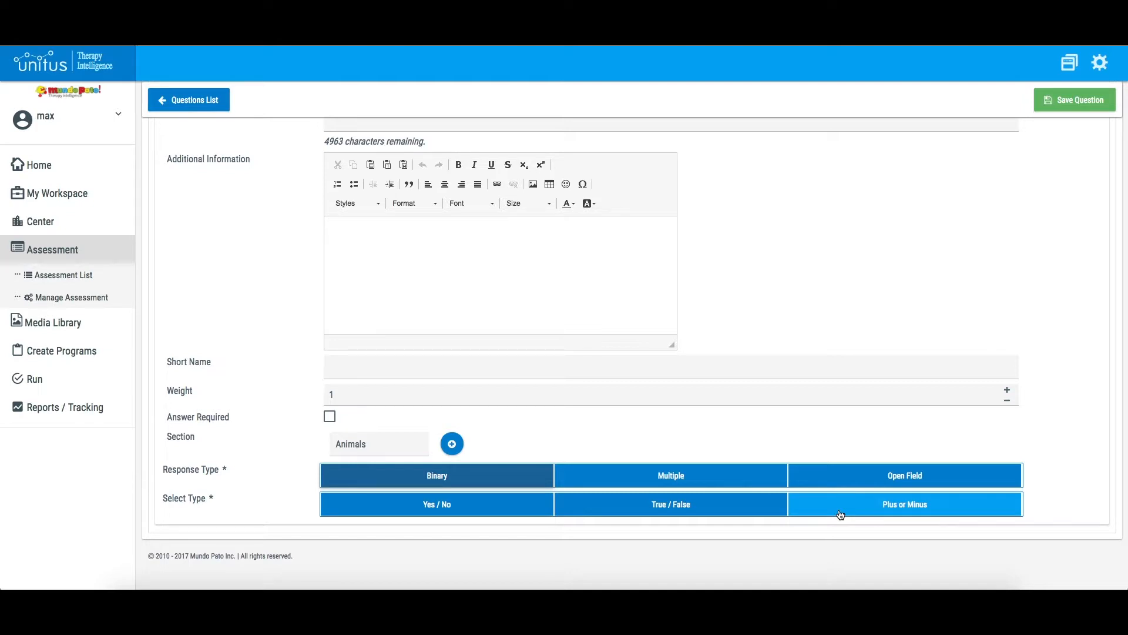
pyautogui.click(510, 513)
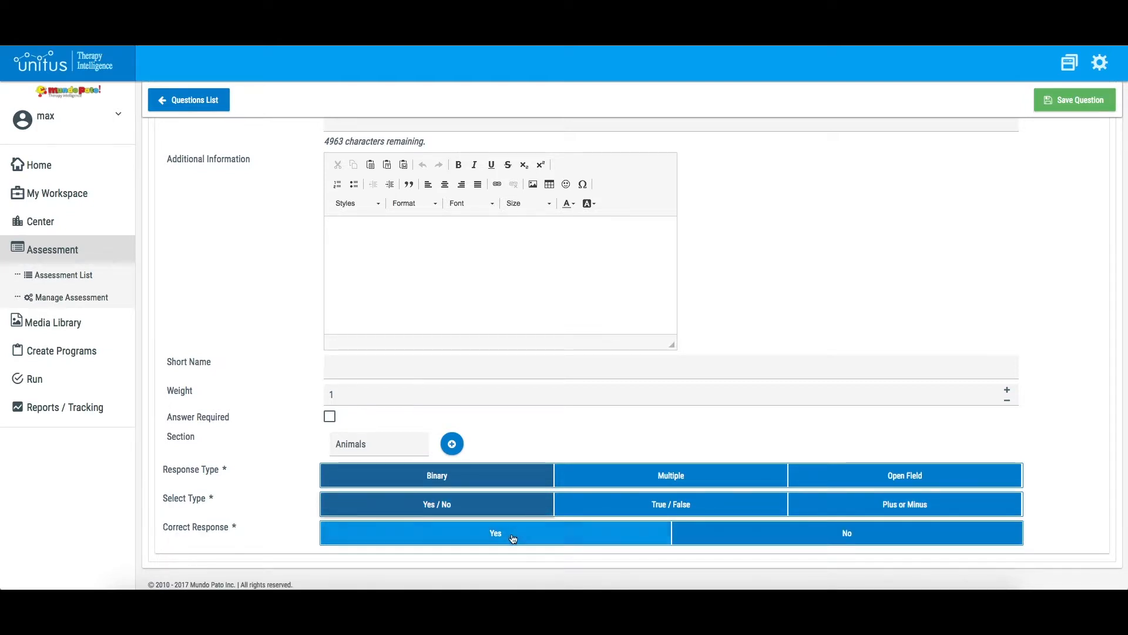
pyautogui.click(516, 540)
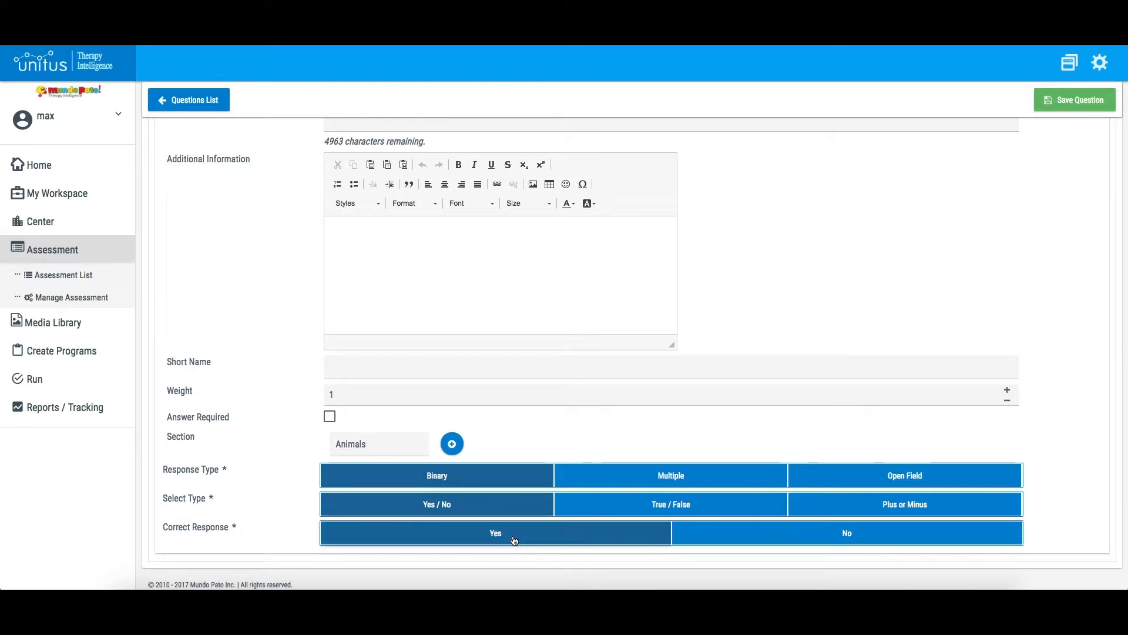
# Change the question's response type to Multiple, using the "Multiple - One Option or Many" type.
pyautogui.click(627, 481)
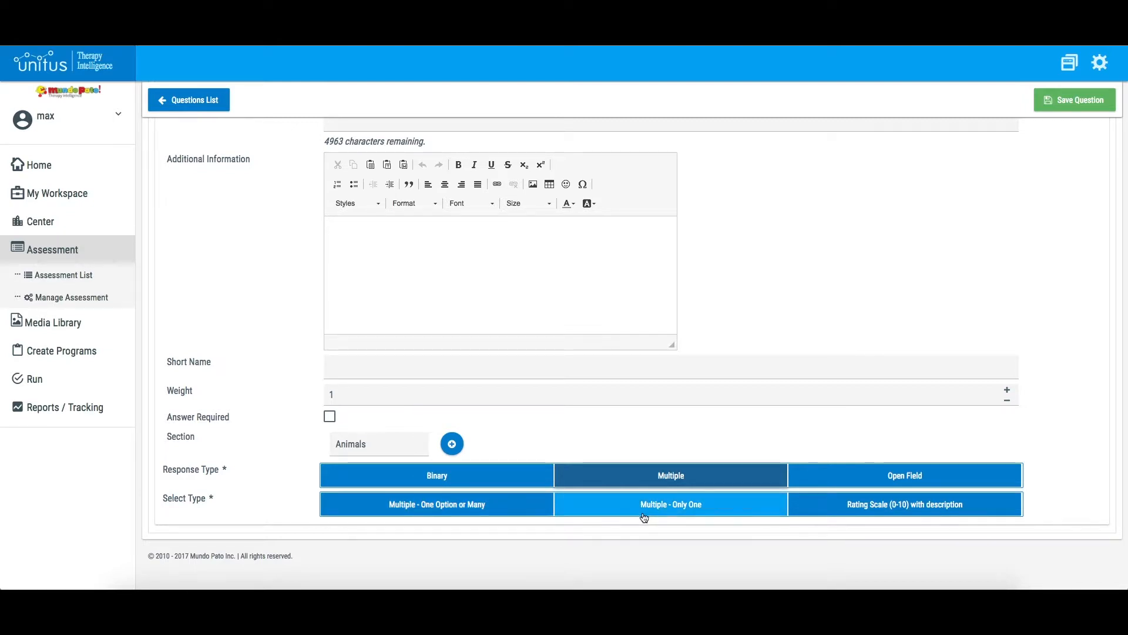
pyautogui.click(487, 510)
pyautogui.scroll(-3, 487, 510)
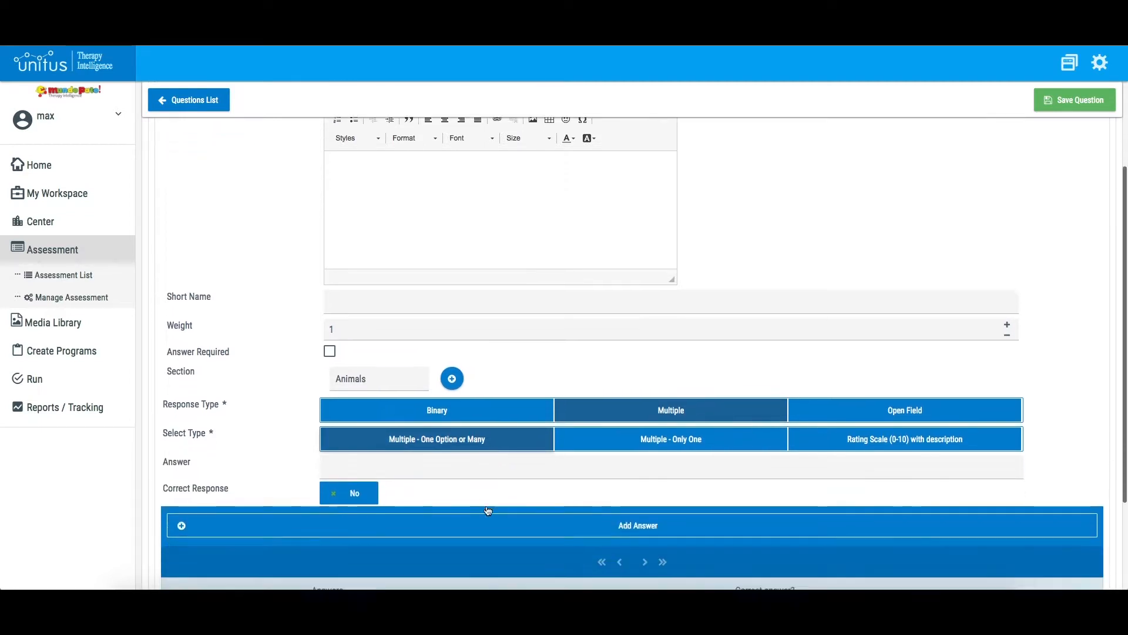
pyautogui.scroll(-1, 484, 510)
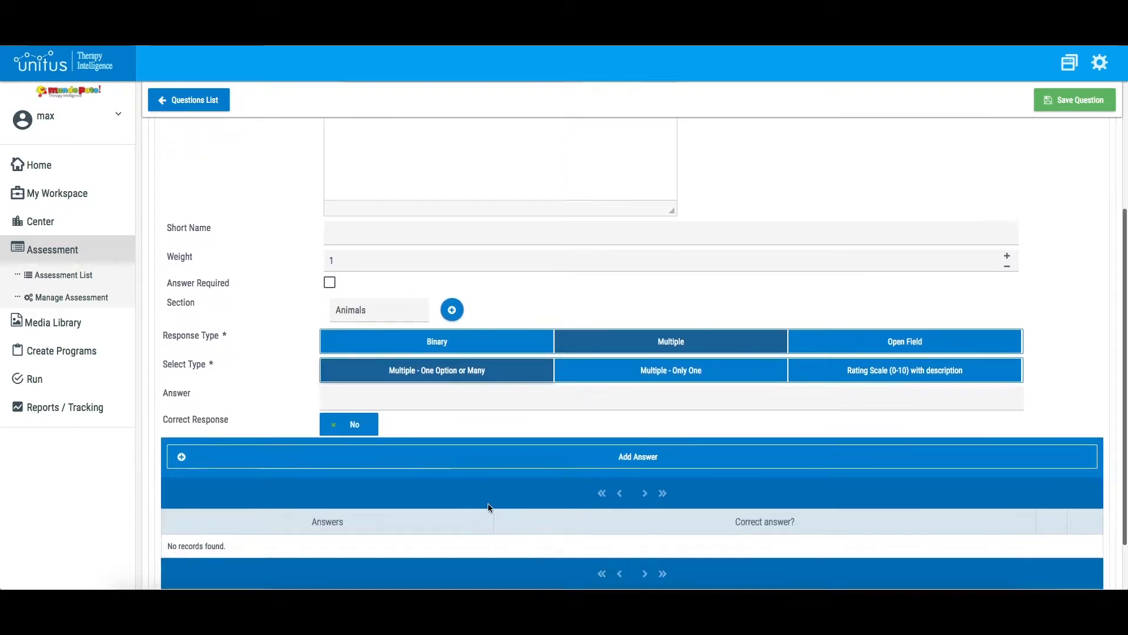
# Add the answers "Never", "Sometimes" and "Often" to the question as incorrect responses.
pyautogui.click(464, 398)
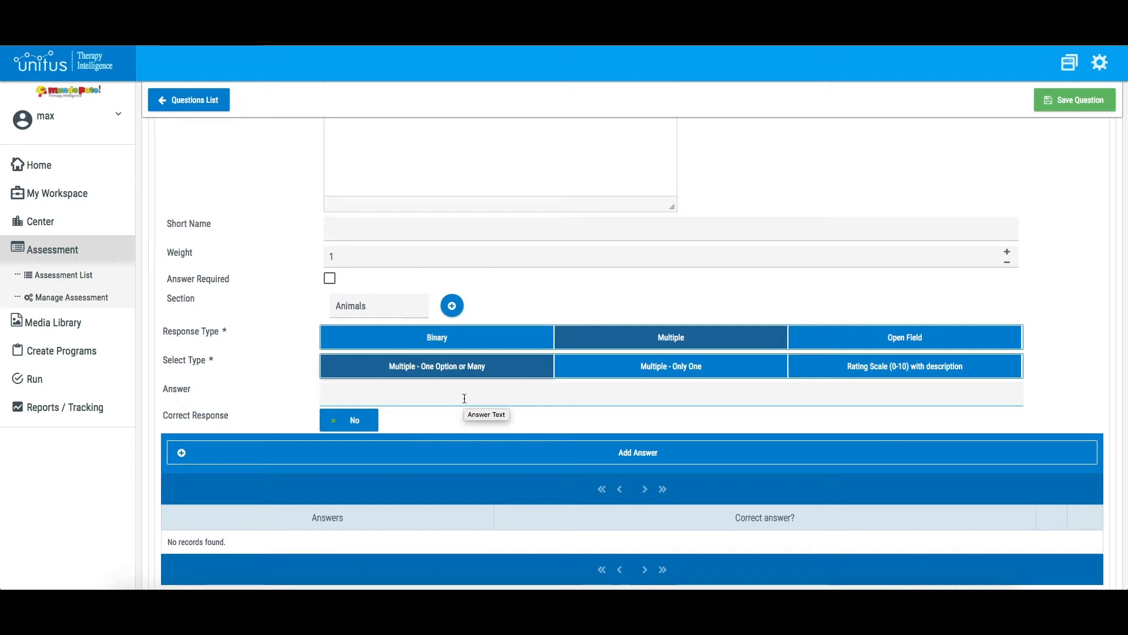
pyautogui.write('Never')
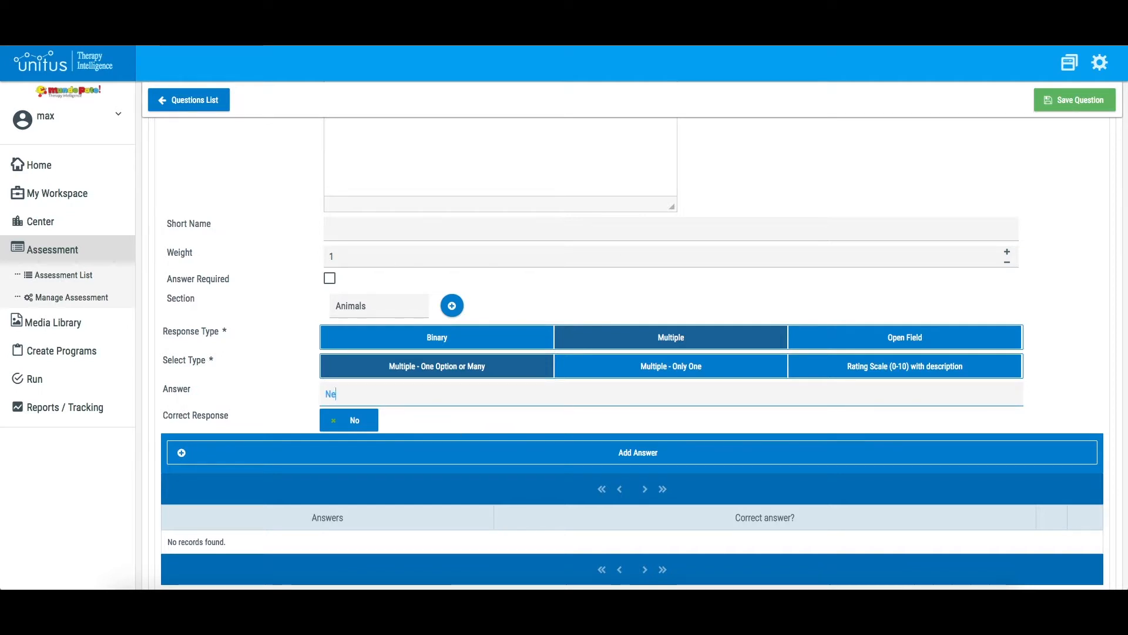
pyautogui.click(499, 458)
pyautogui.click(481, 404)
pyautogui.write('Sometimes')
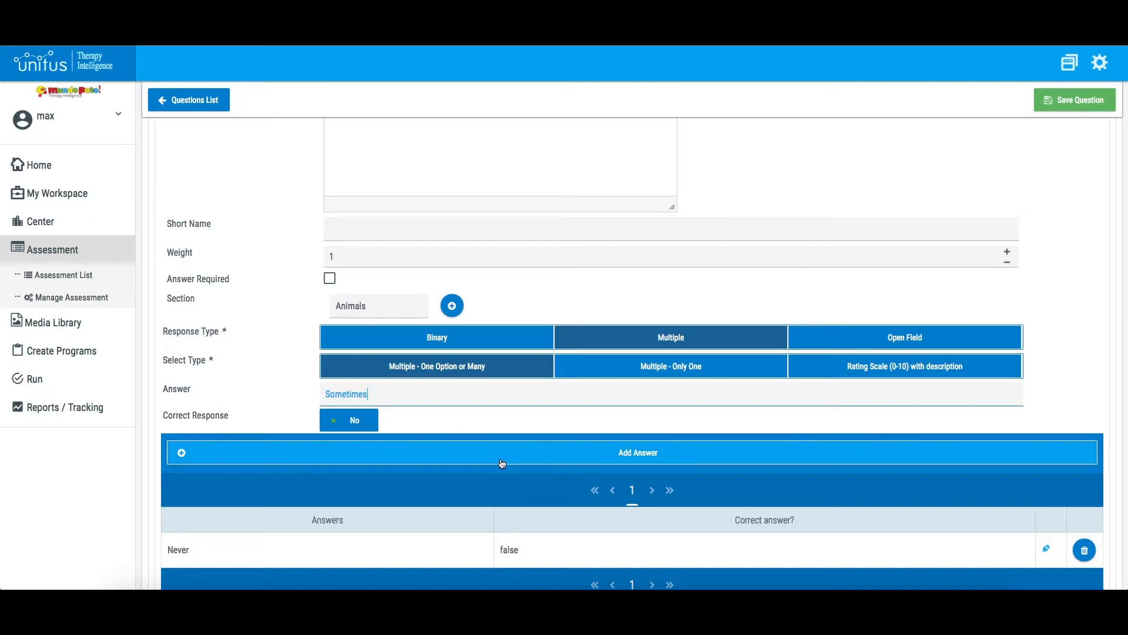
pyautogui.click(502, 464)
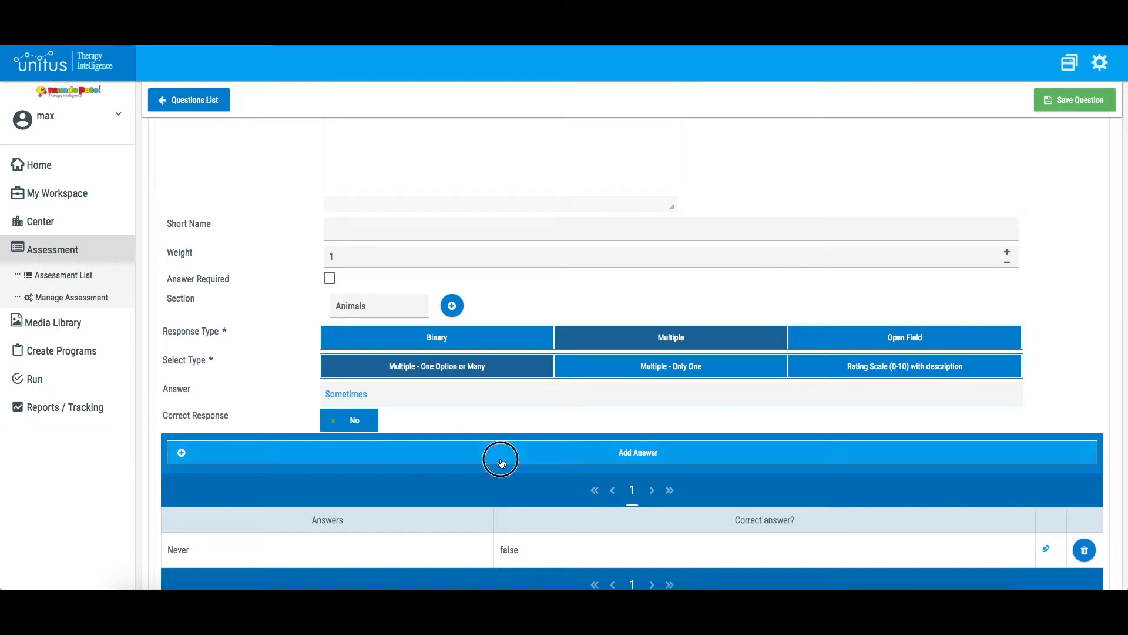
pyautogui.click(462, 399)
pyautogui.write('Often')
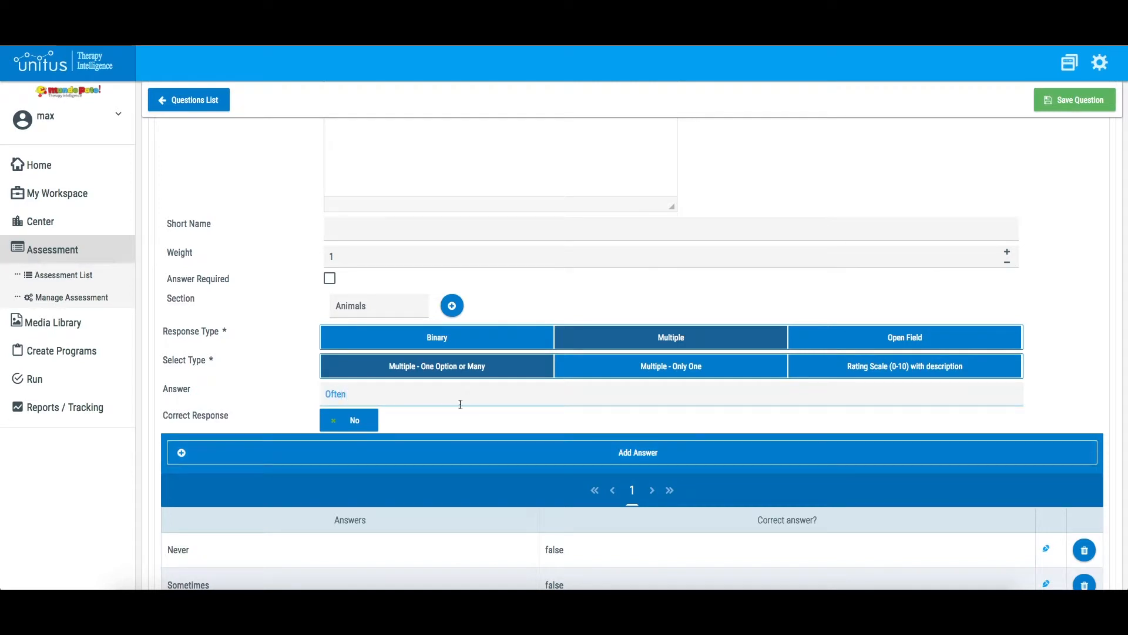
pyautogui.click(423, 447)
# Add the answer "Consistently" as the correct response and review the answer list.
pyautogui.click(432, 394)
pyautogui.write('Consistenyl')
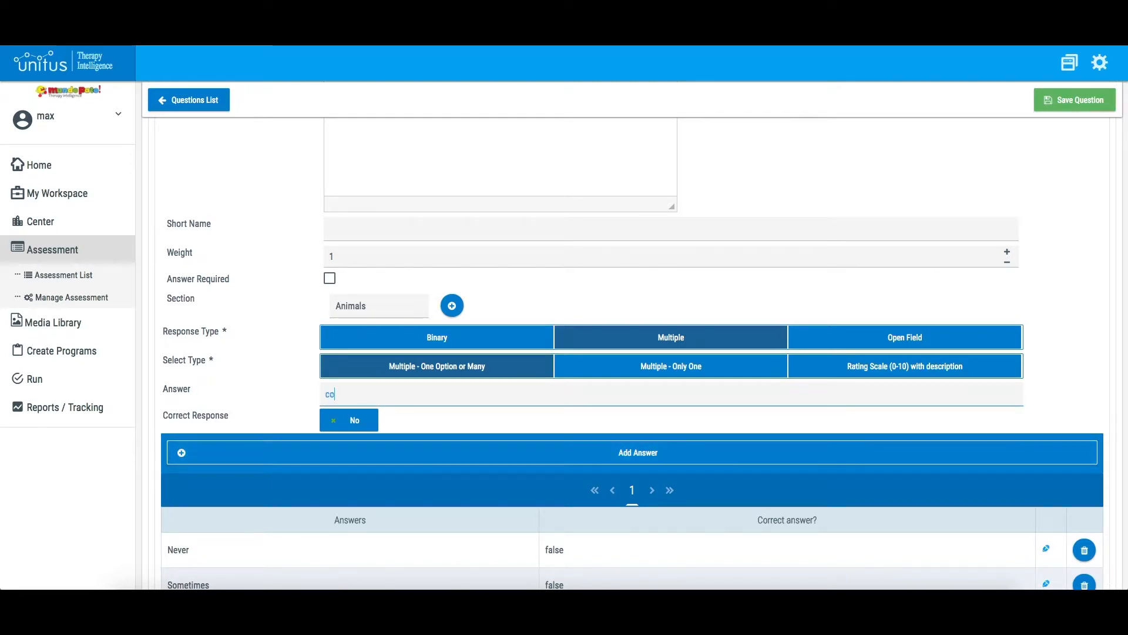
pyautogui.press('BackSpace')
pyautogui.press('BackSpace')
pyautogui.write('tly')
pyautogui.click(349, 419)
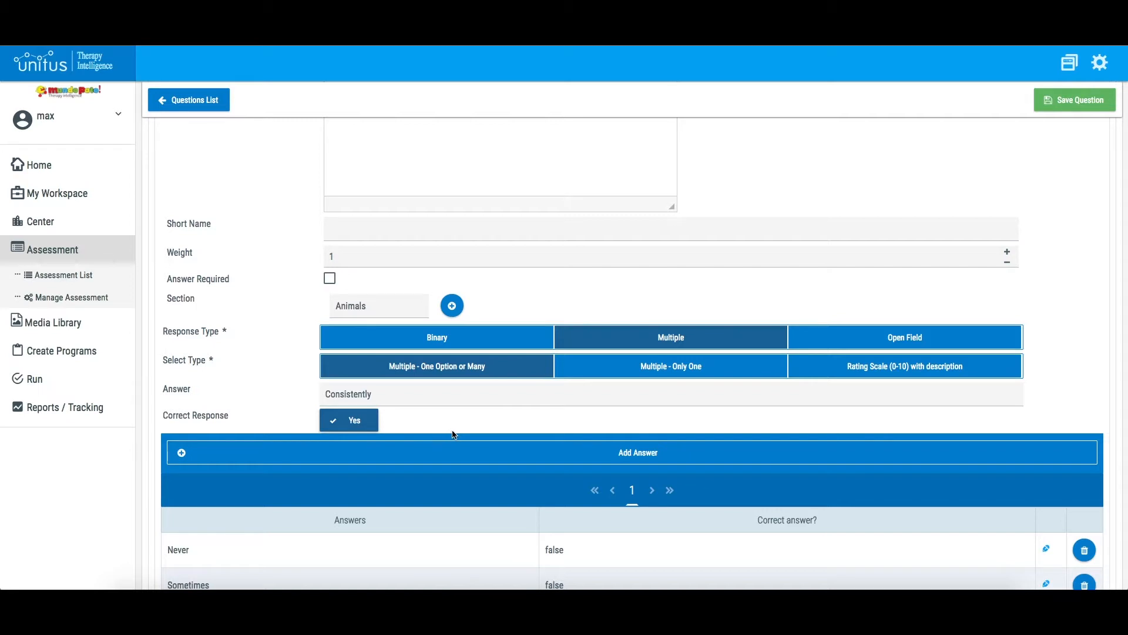
pyautogui.click(482, 467)
pyautogui.scroll(-1, 483, 465)
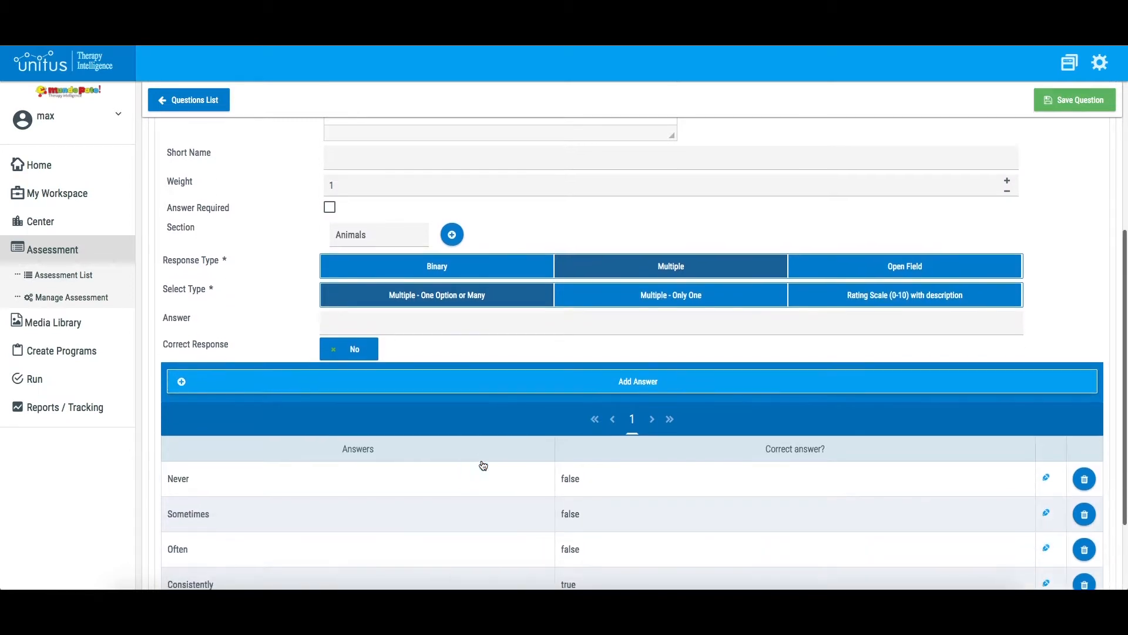
pyautogui.scroll(-2, 483, 465)
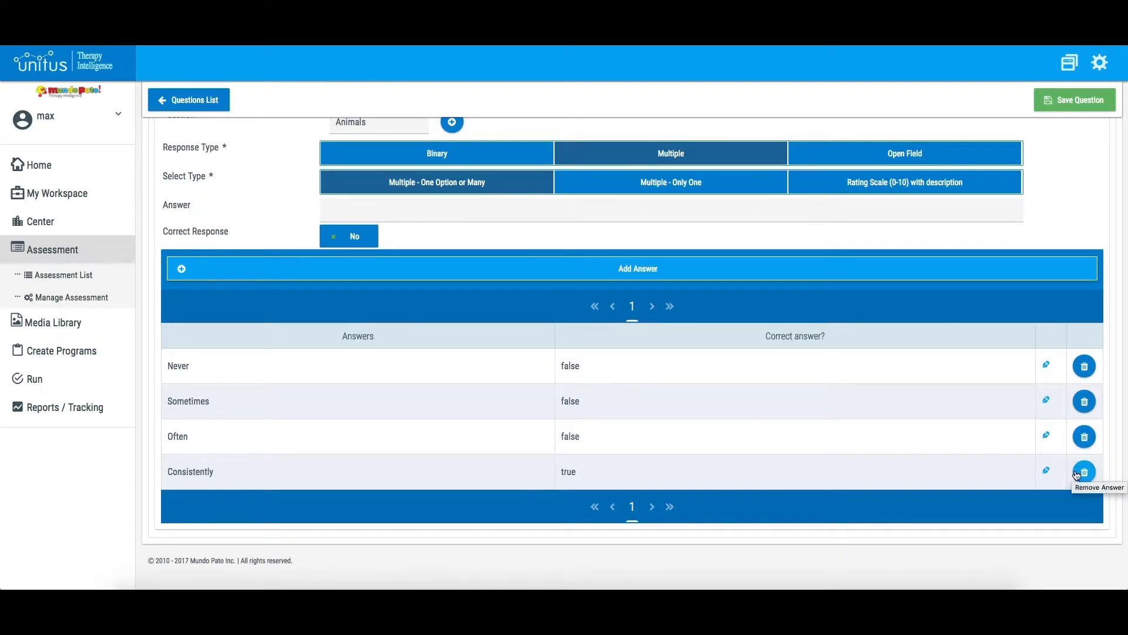
pyautogui.scroll(1, 848, 406)
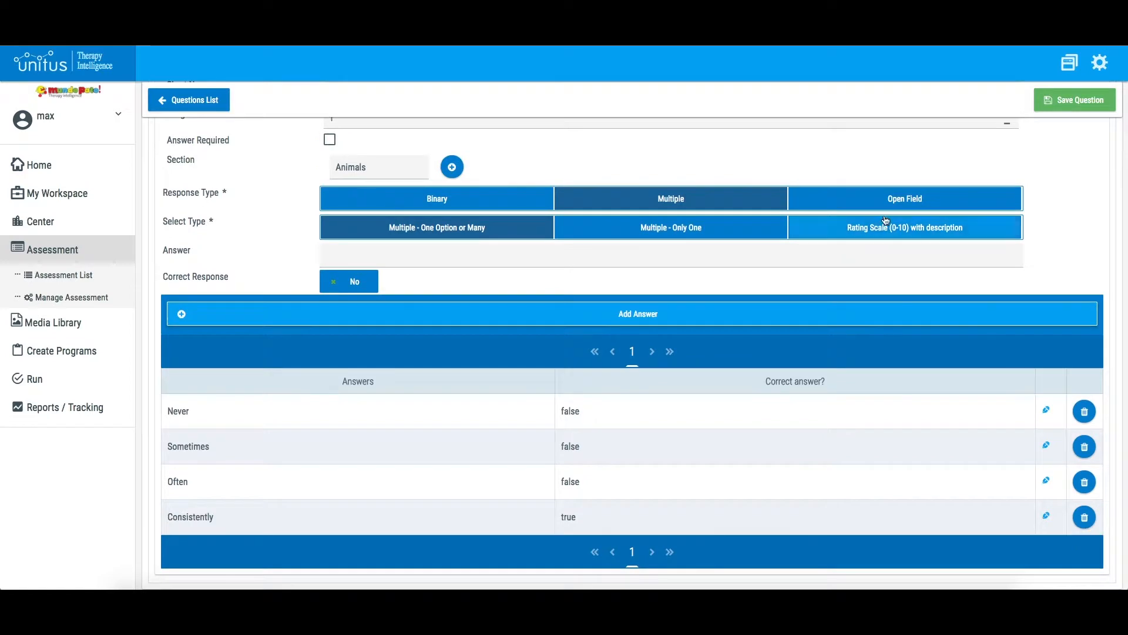
# Switch the question to "Multiple - Only One" and add "Never", "Less than 50%" and "More than 50%" as incorrect answers.
pyautogui.click(700, 229)
pyautogui.click(564, 325)
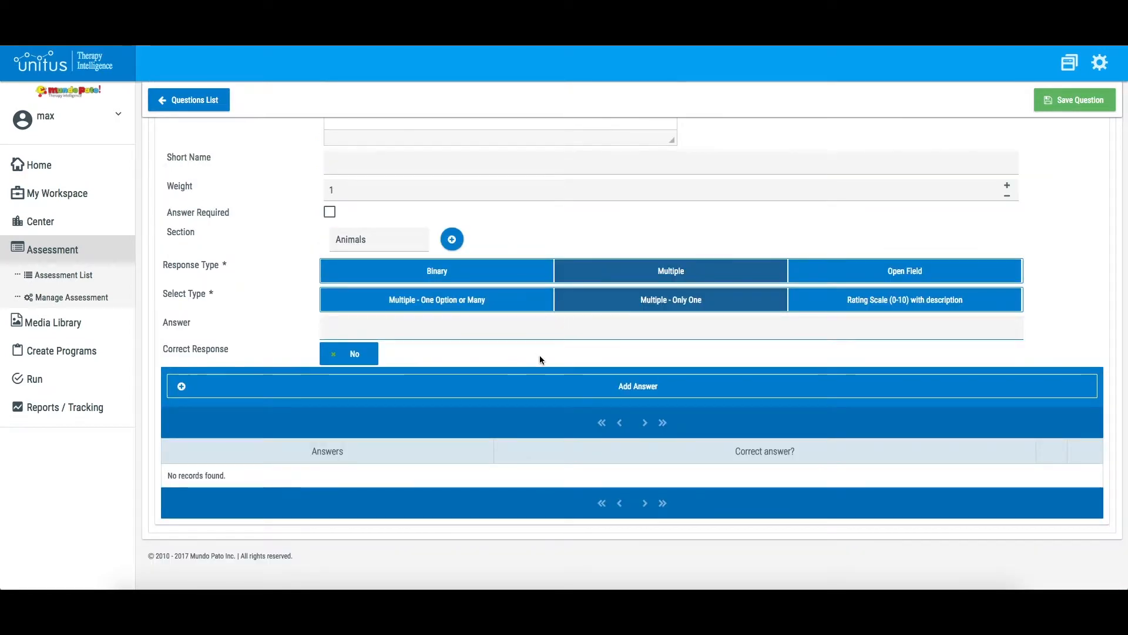
pyautogui.write('Never')
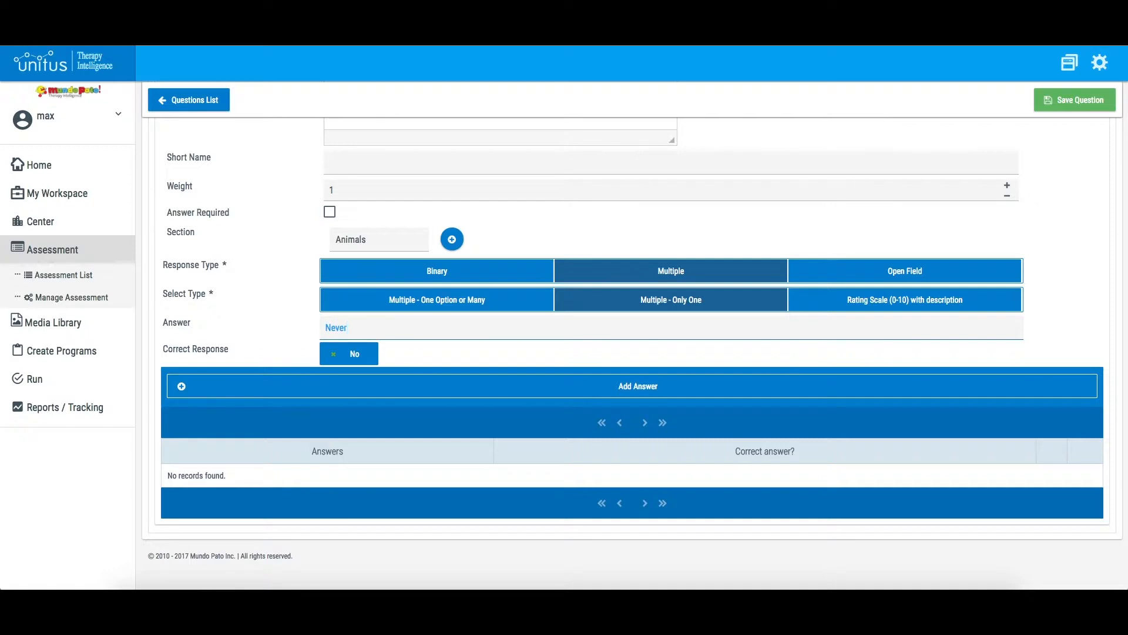
pyautogui.click(533, 385)
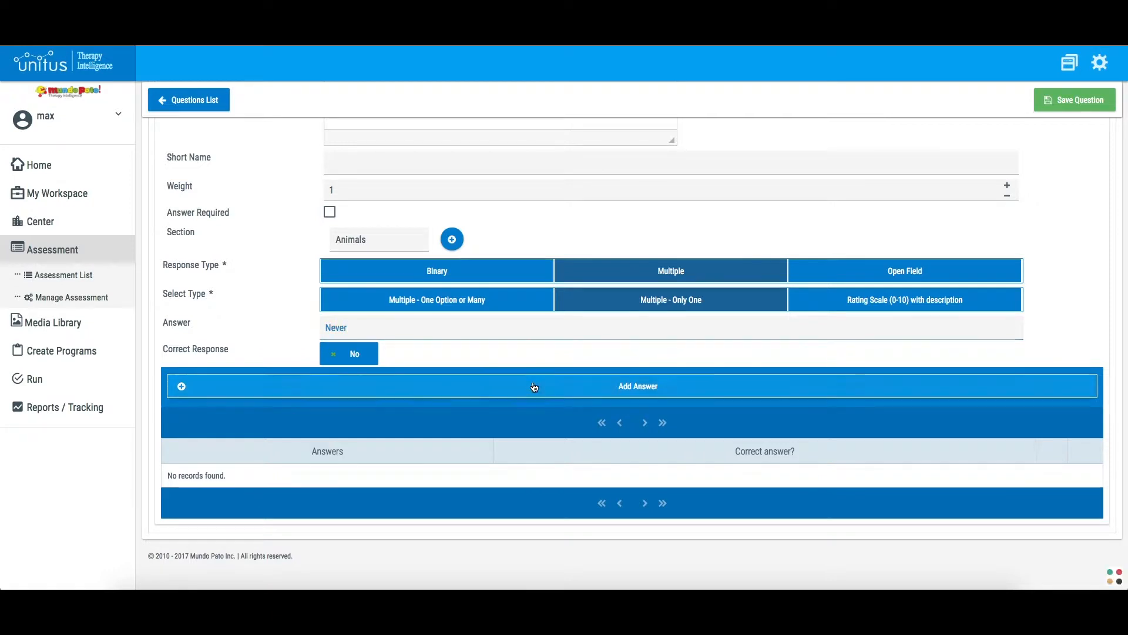
pyautogui.write('Less than 50%')
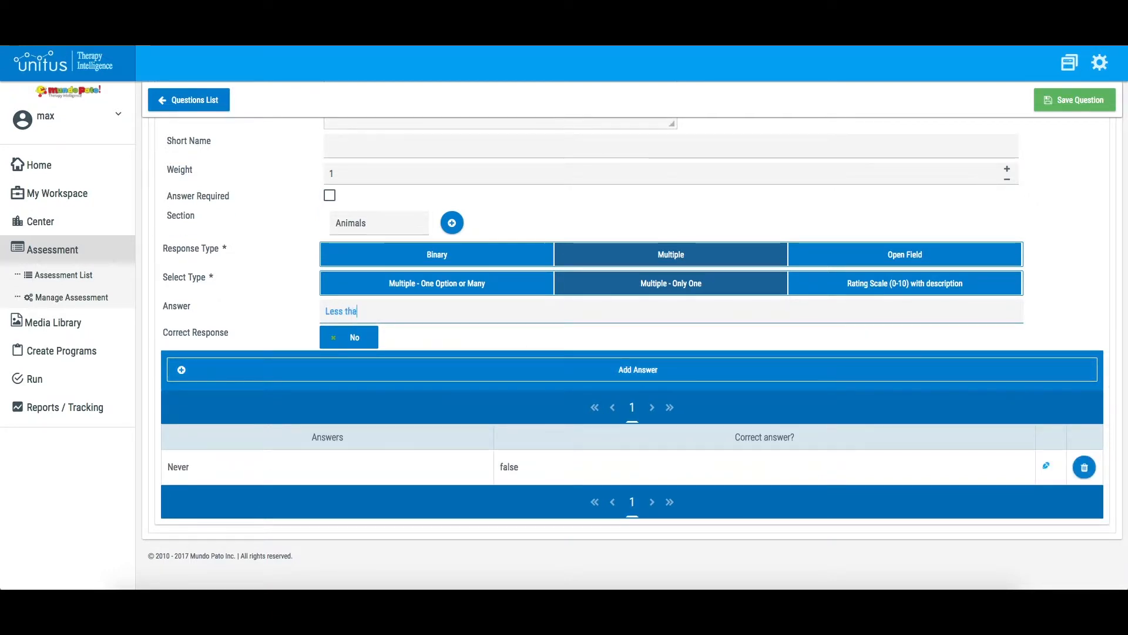
pyautogui.click(520, 363)
pyautogui.click(478, 280)
pyautogui.write('More than 50%')
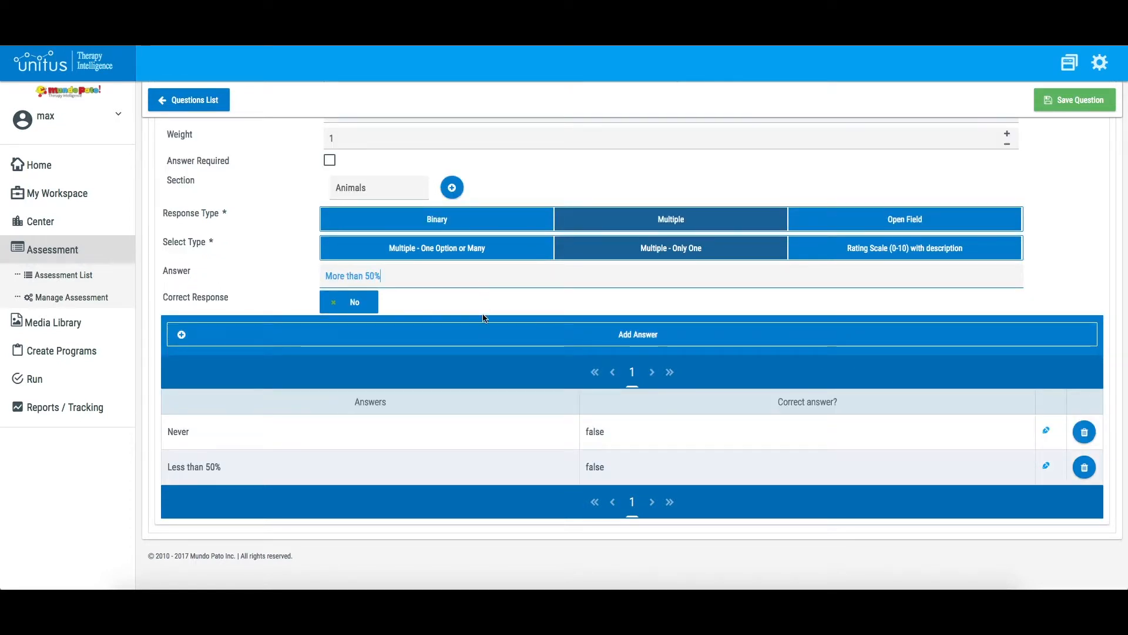
pyautogui.click(483, 333)
# Add the answer "Consistently" as the correct response of the single-choice question.
pyautogui.click(469, 259)
pyautogui.write('Consistently')
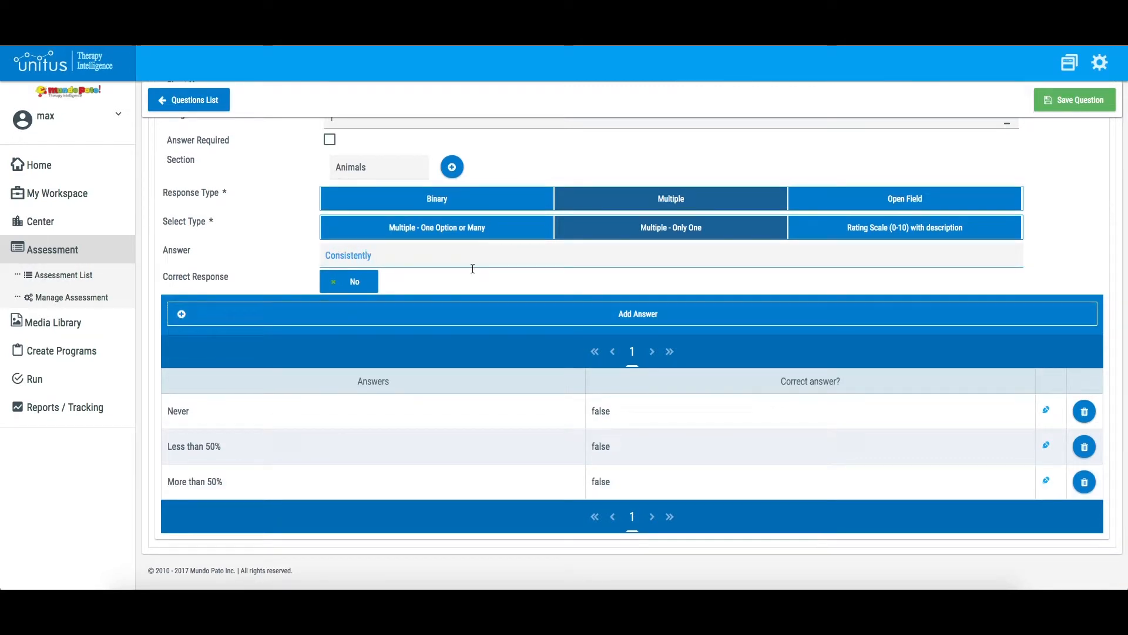
pyautogui.click(353, 282)
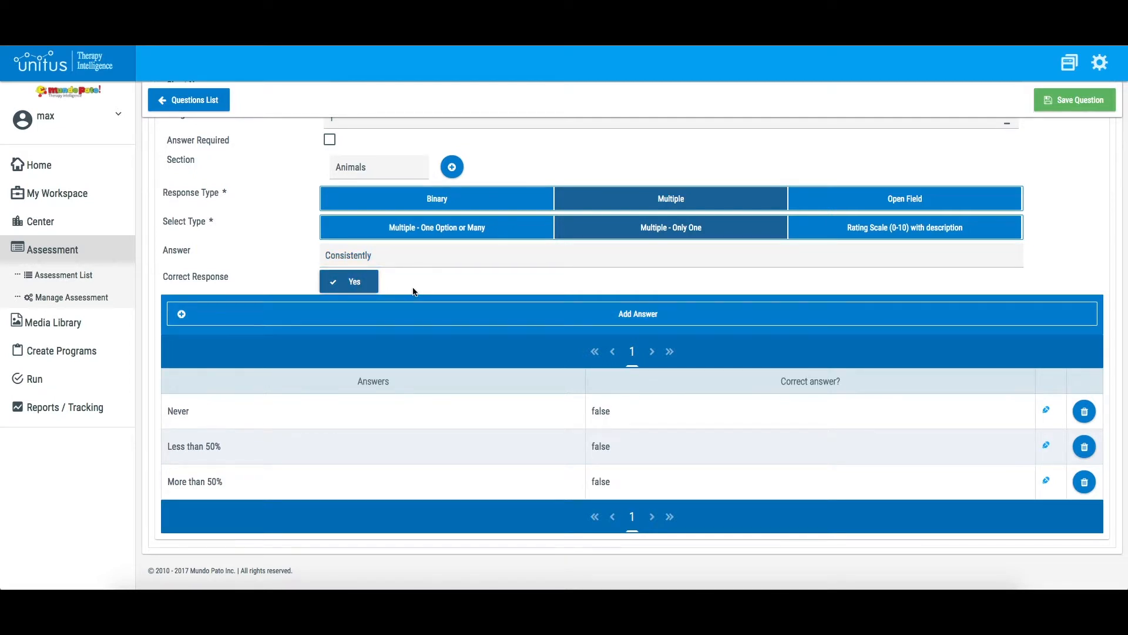
pyautogui.click(421, 321)
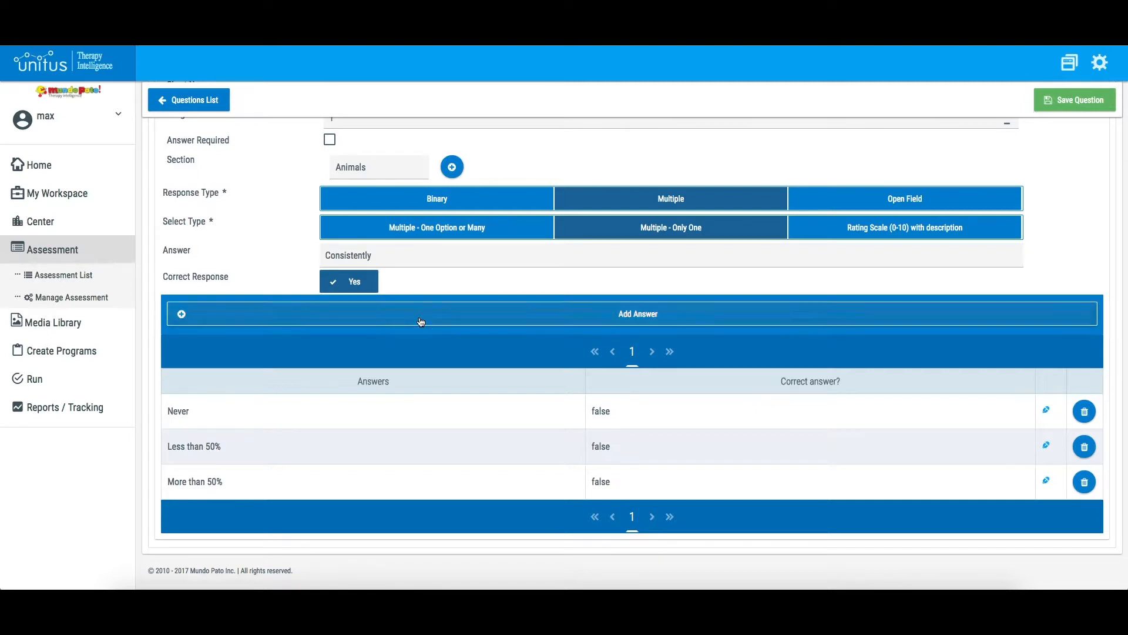
# Change the type to "Rating Scale (0-10) with description" and set its values to range between 1 and 4.
pyautogui.click(936, 234)
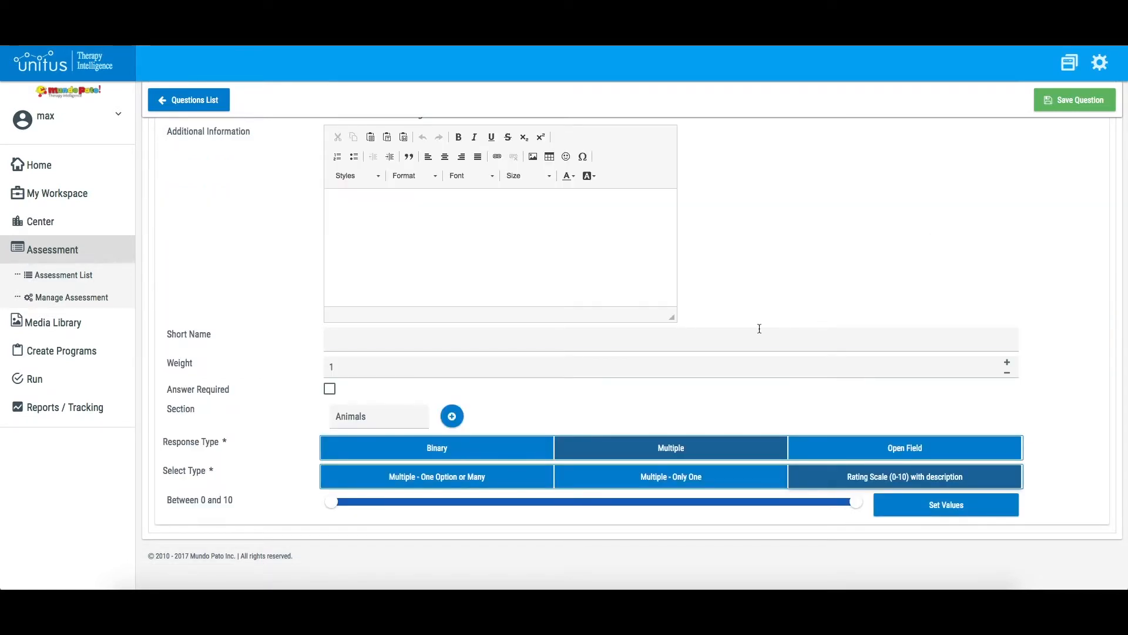
pyautogui.scroll(-1, 758, 328)
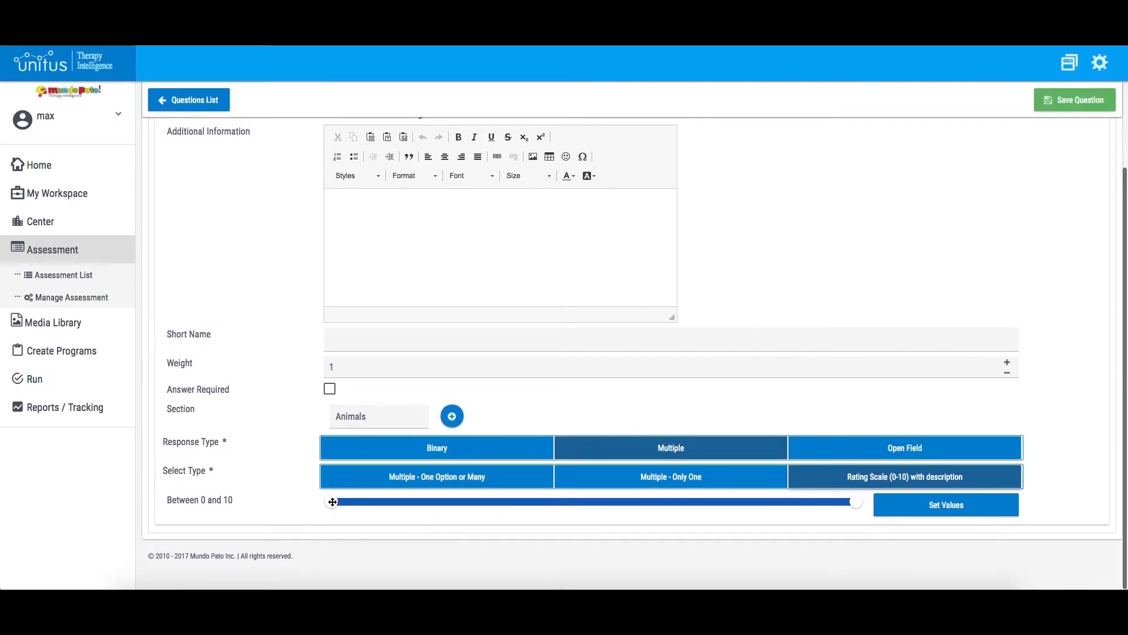
pyautogui.moveTo(333, 501); pyautogui.dragTo(384, 501)
pyautogui.moveTo(857, 501); pyautogui.dragTo(541, 501)
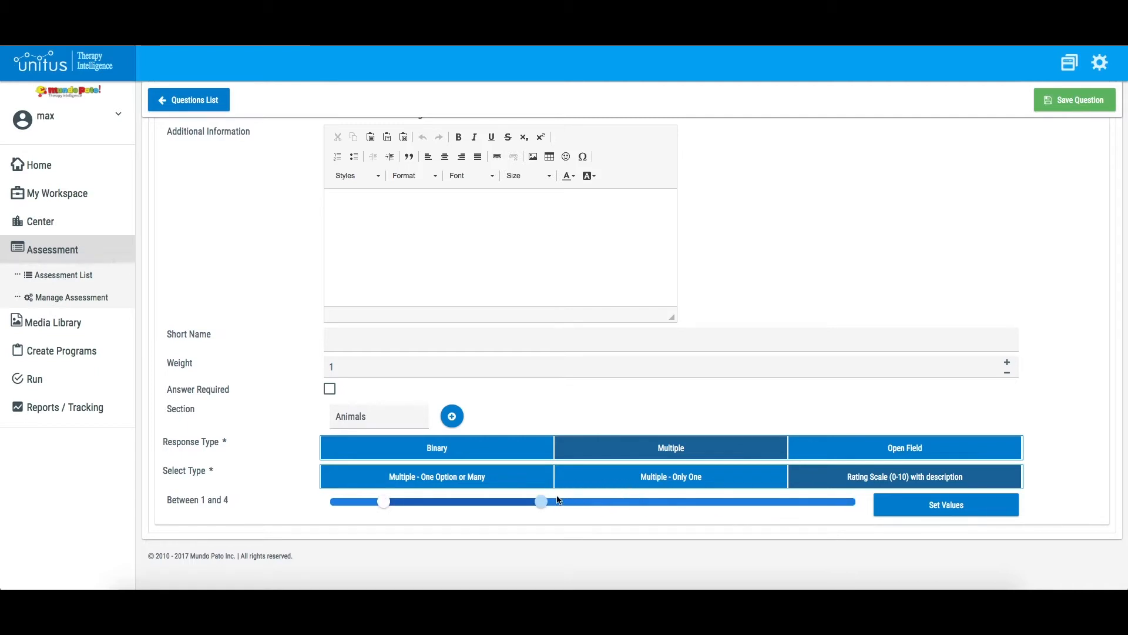
pyautogui.click(895, 515)
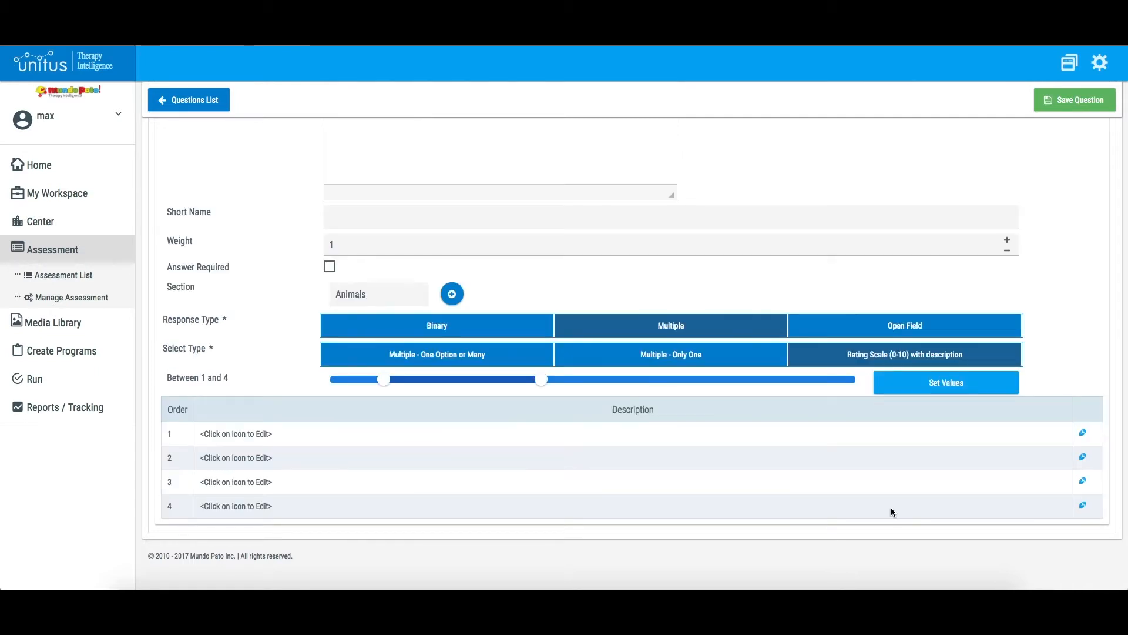
# Describe rating 1 as "Never" and rating 2 as "Rarely" in the rating scale.
pyautogui.click(1082, 433)
pyautogui.click(690, 431)
pyautogui.write('Never')
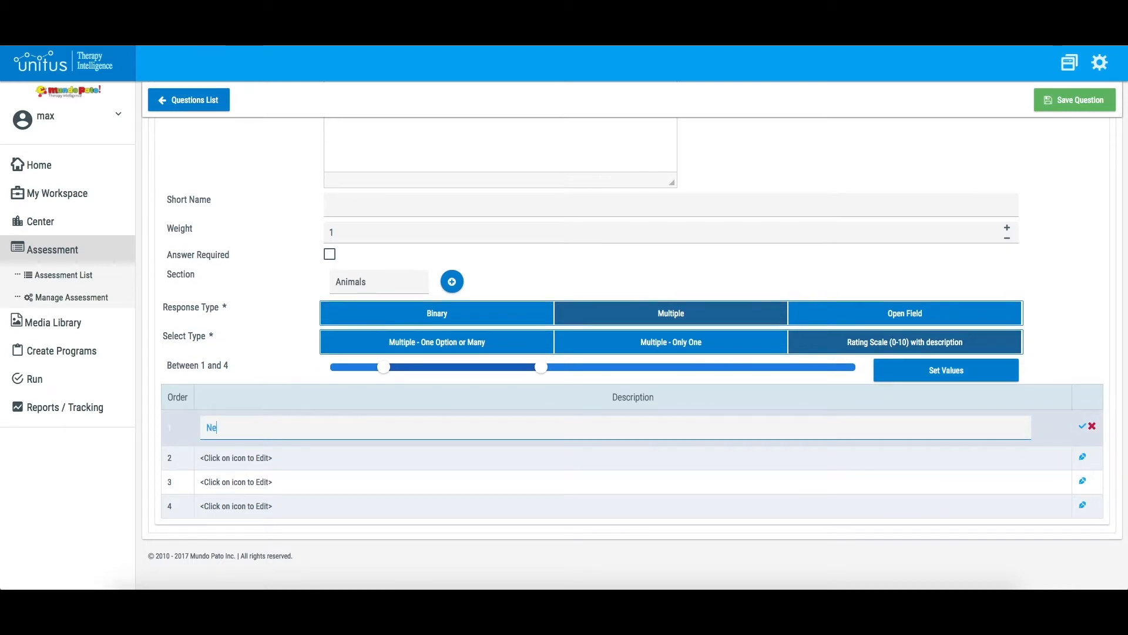
pyautogui.click(1081, 425)
pyautogui.click(1082, 452)
pyautogui.click(588, 456)
pyautogui.write('Sometimes')
pyautogui.hotkey('ctrl', 'a')
pyautogui.write('Rarely')
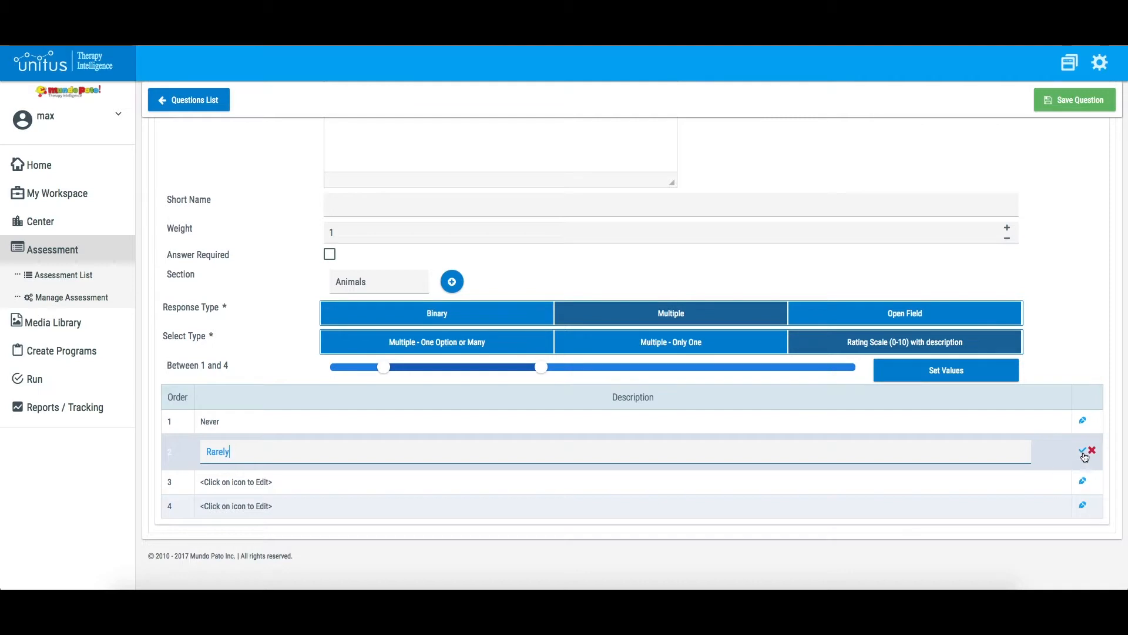
pyautogui.click(1083, 451)
# Describe rating 3 as "Sometimes" and rating 4 as "Consistently" in the rating scale.
pyautogui.click(1082, 481)
pyautogui.write('Sometimes')
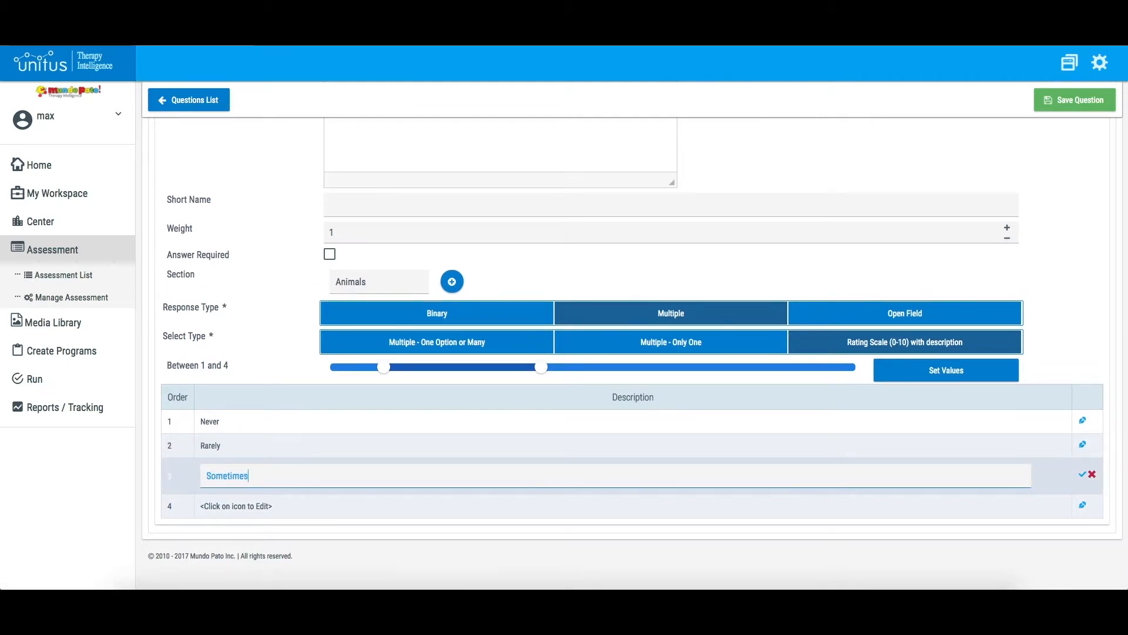
pyautogui.click(1082, 474)
pyautogui.click(1084, 505)
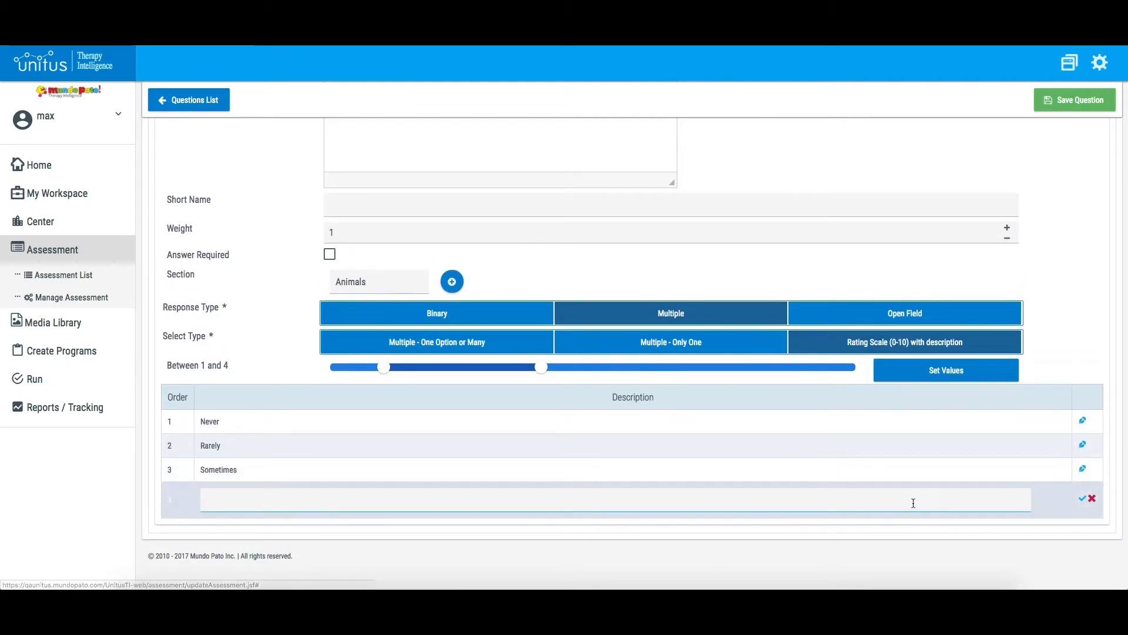
pyautogui.write('Consistenytly')
pyautogui.click(1082, 498)
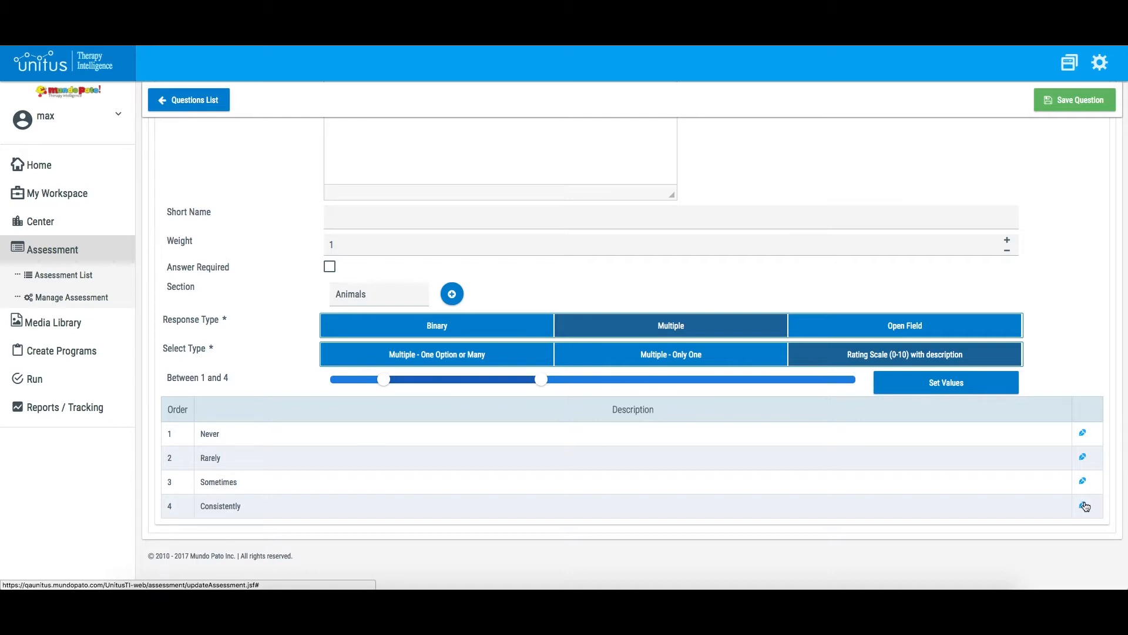
# Change the question's response type to Open Field to look at its Text and Number types.
pyautogui.click(975, 333)
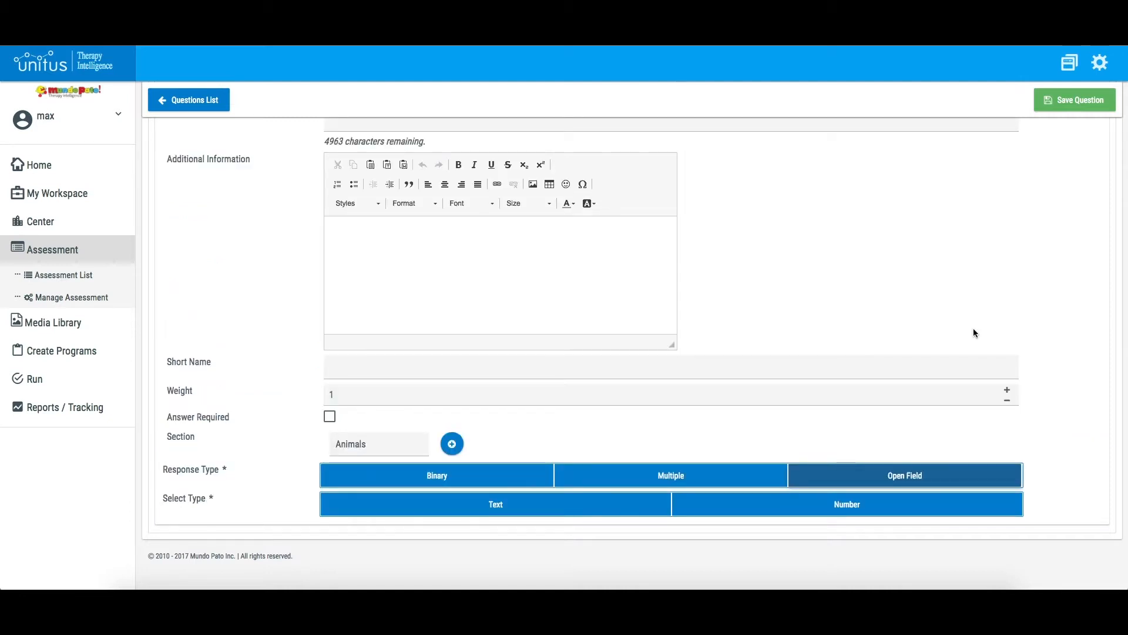
pyautogui.click(622, 508)
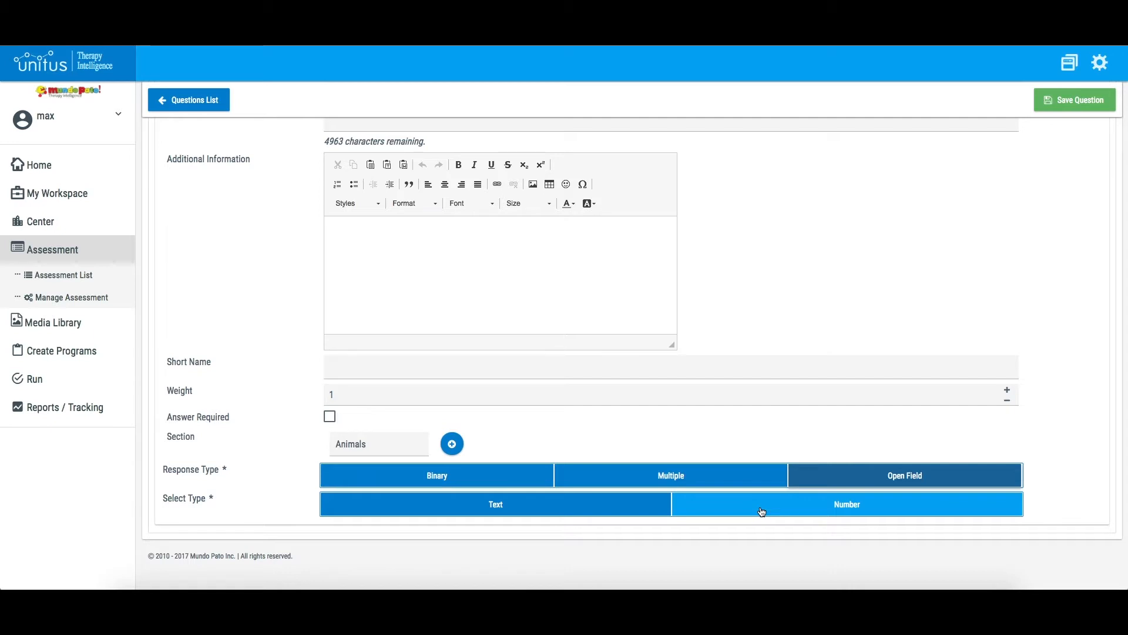
# Set the response type to Binary with Yes / No answers and Yes as correct, and save the question.
pyautogui.click(517, 483)
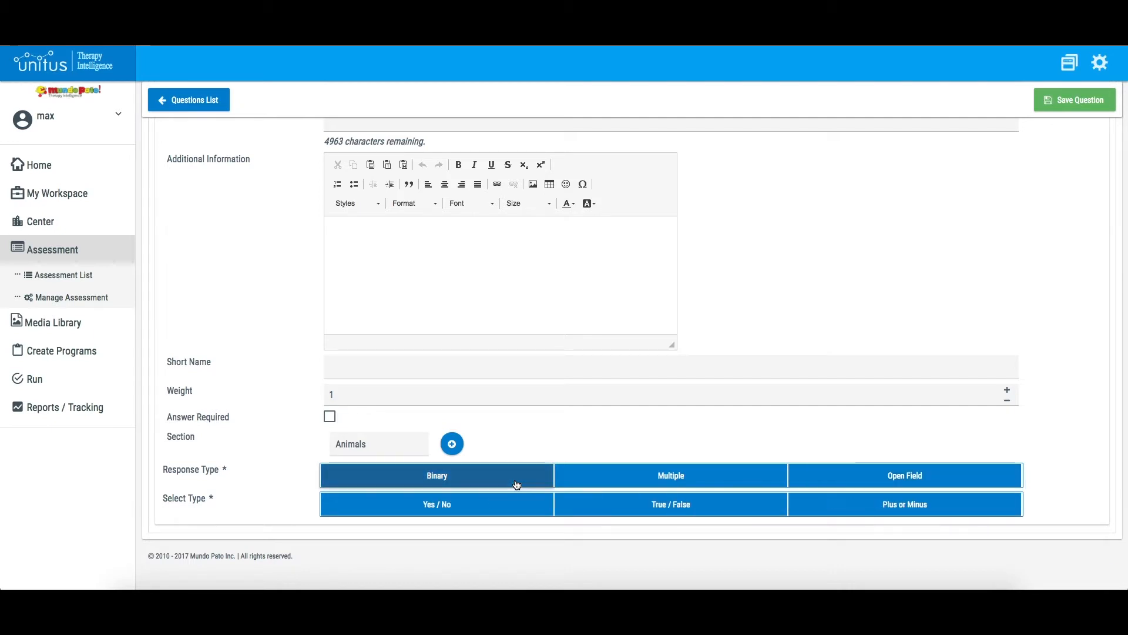
pyautogui.click(516, 502)
pyautogui.click(516, 506)
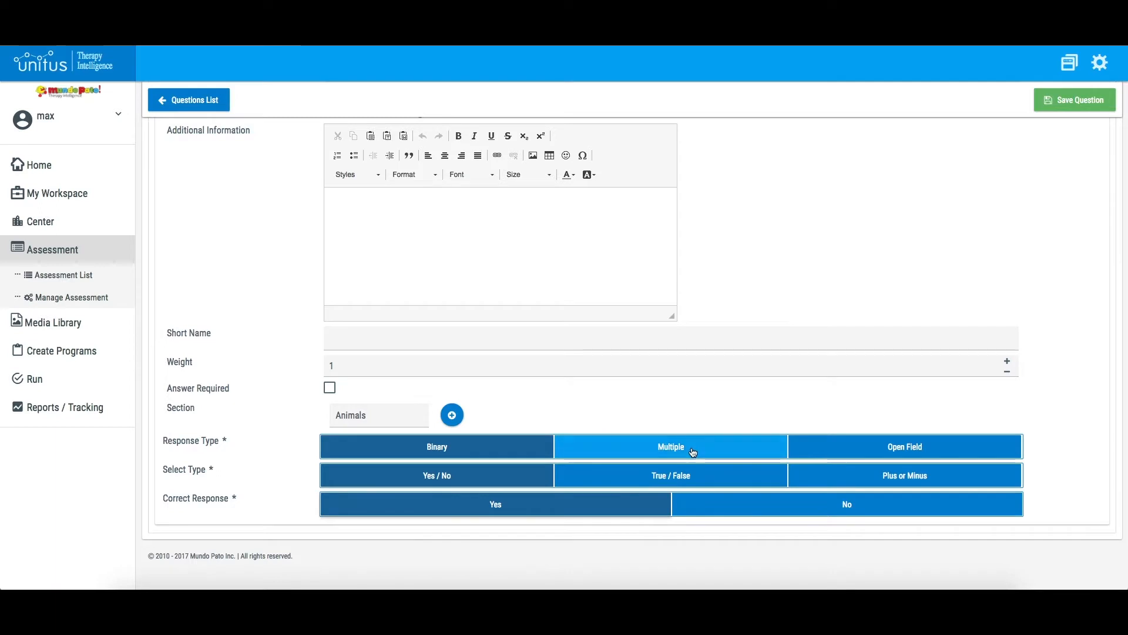
pyautogui.click(1056, 109)
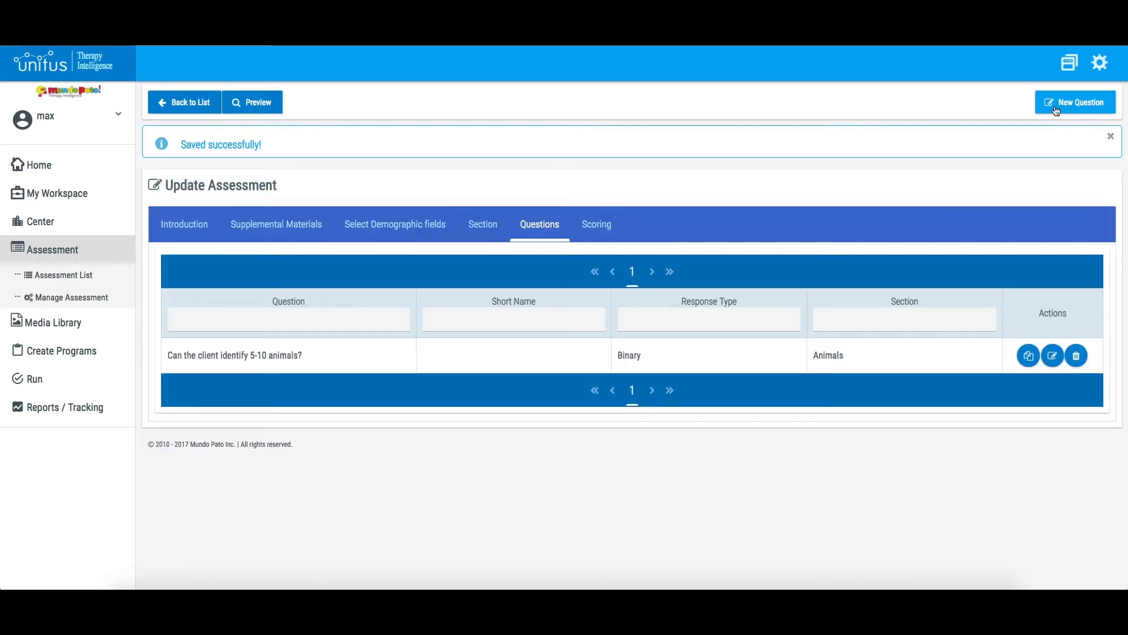
# Create a new question with the text "List any animals that the client is able to identify receptively.".
pyautogui.click(1056, 110)
pyautogui.write('List any animals t')
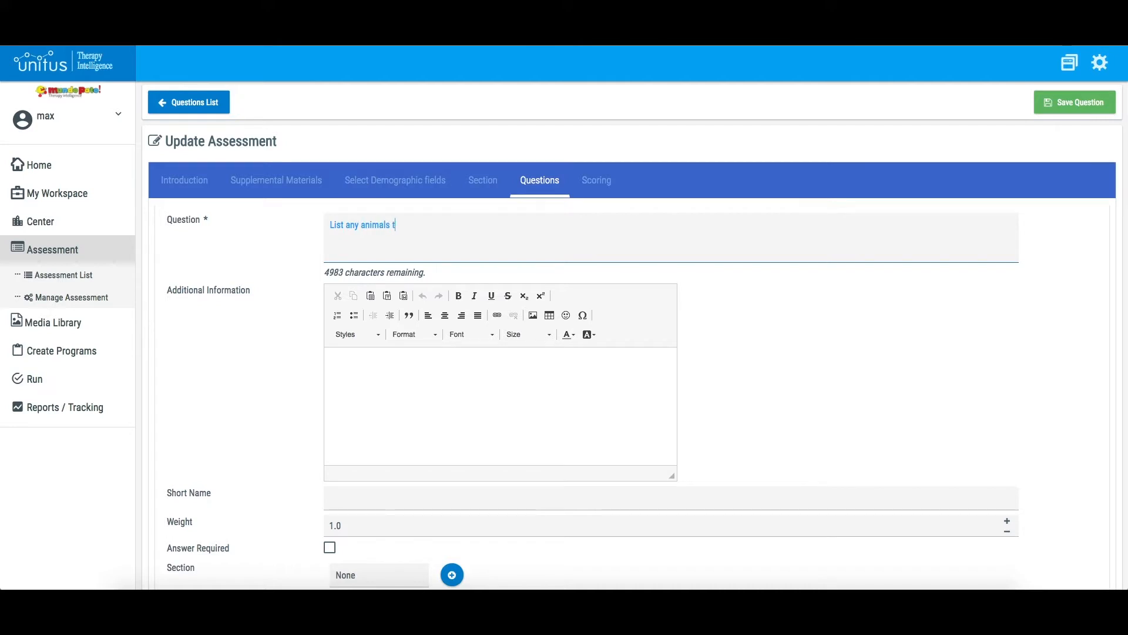
pyautogui.write('hat the client is able to identify receptively')
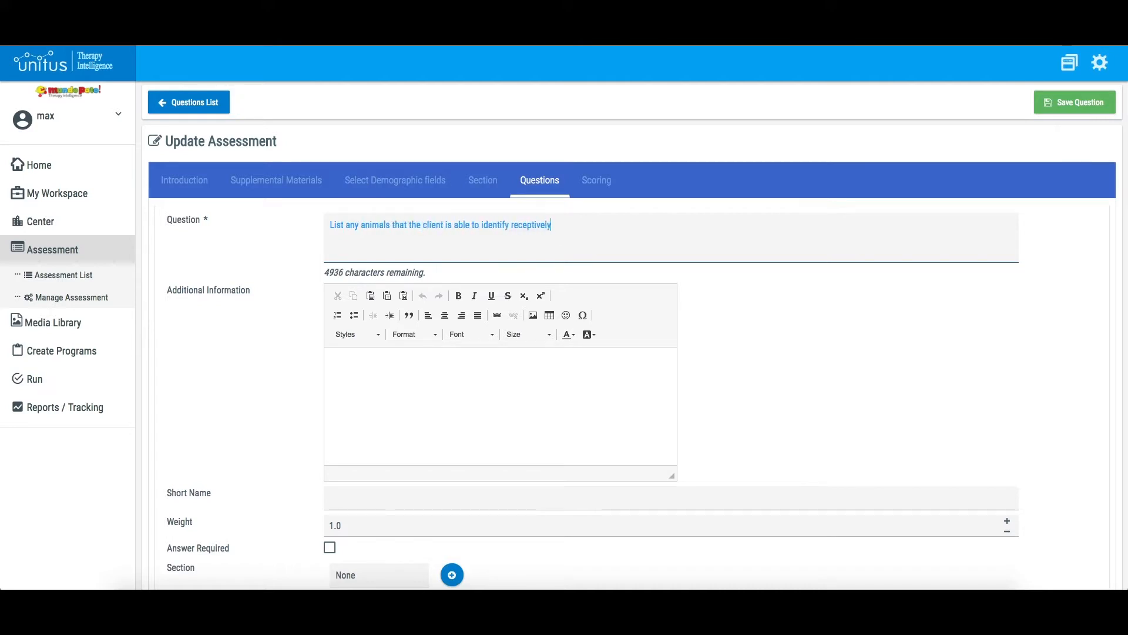
# Assign the new question to the Animals section, set its response type to Open Field, and save it.
pyautogui.scroll(-2, 1053, 292)
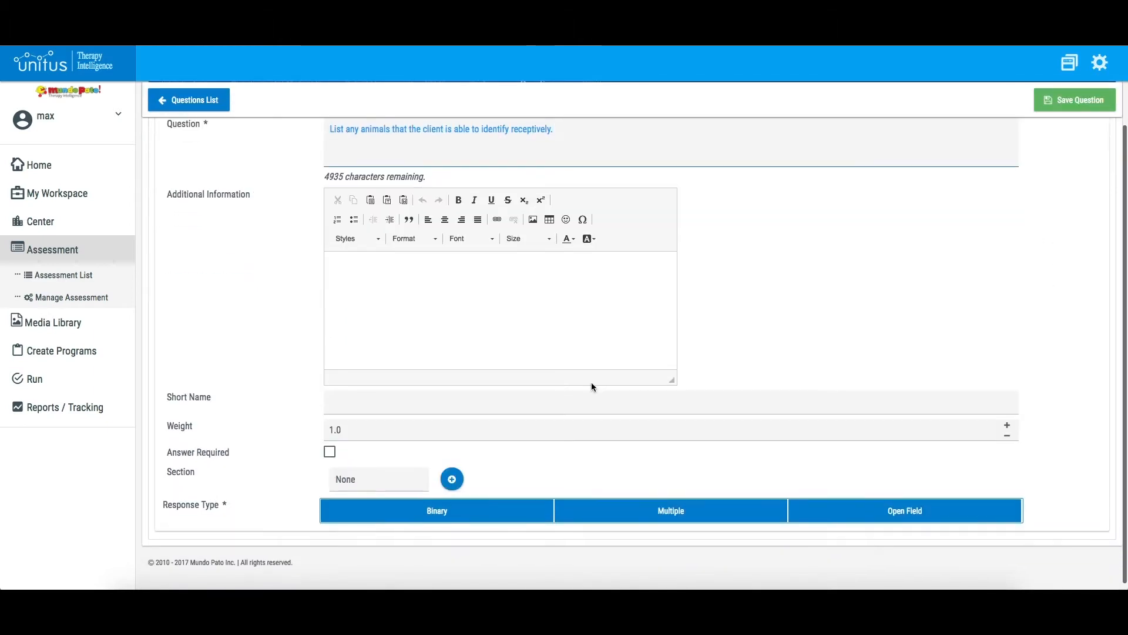
pyautogui.click(452, 477)
pyautogui.click(520, 341)
pyautogui.click(519, 381)
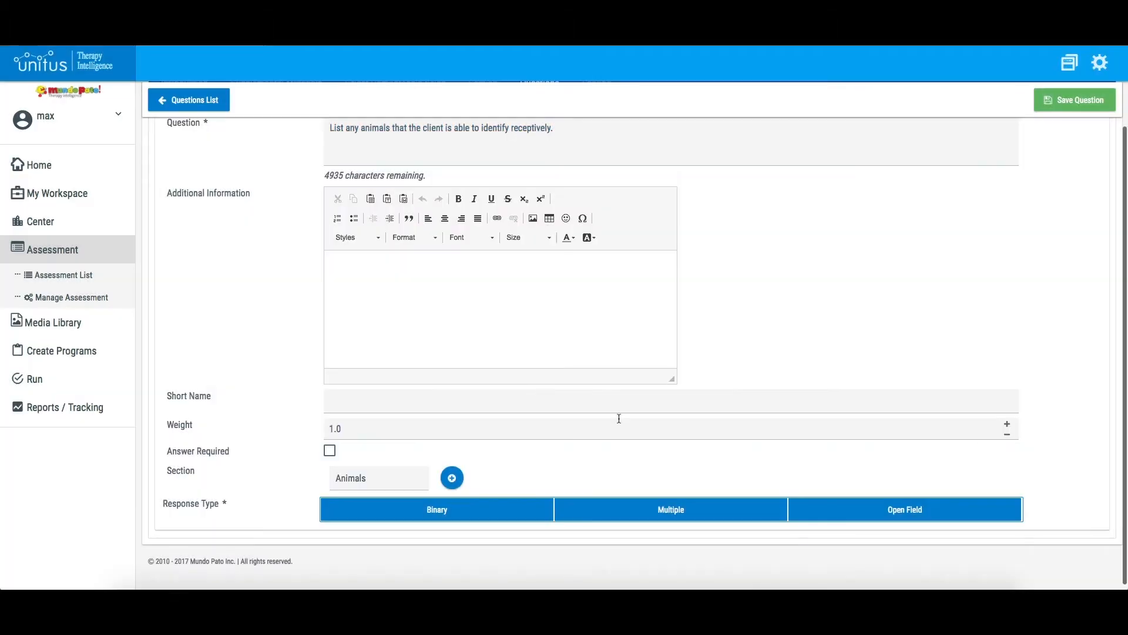
pyautogui.click(822, 506)
pyautogui.click(1043, 105)
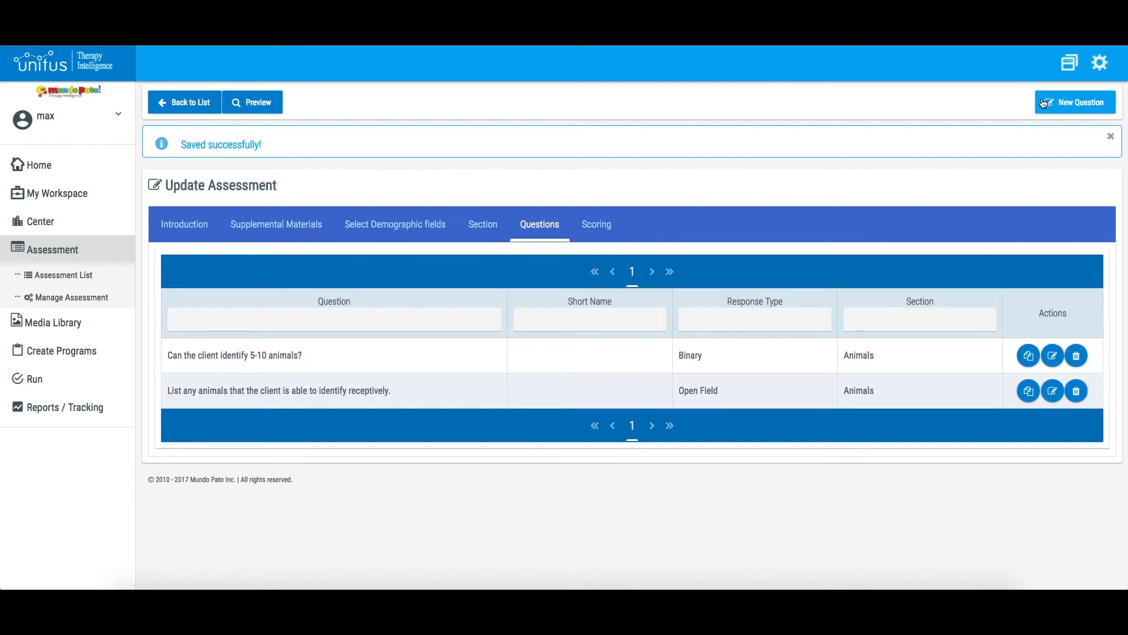
# Preview the assessment's questions in the Animals section under Receptive Language, and return to the questions list.
pyautogui.click(275, 107)
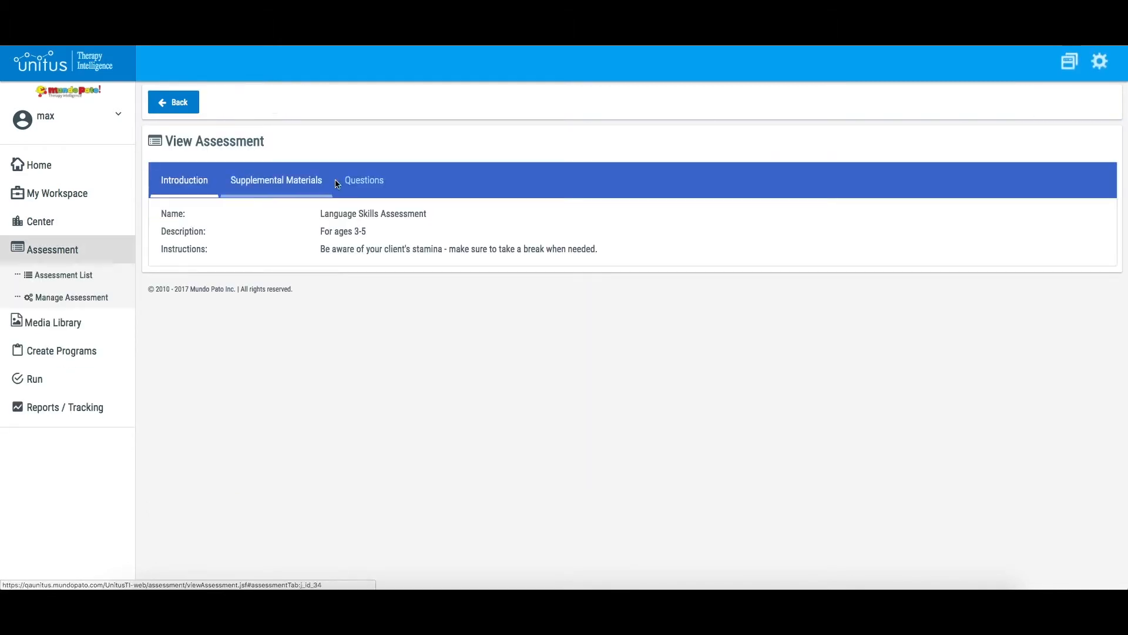
pyautogui.click(336, 185)
pyautogui.click(182, 233)
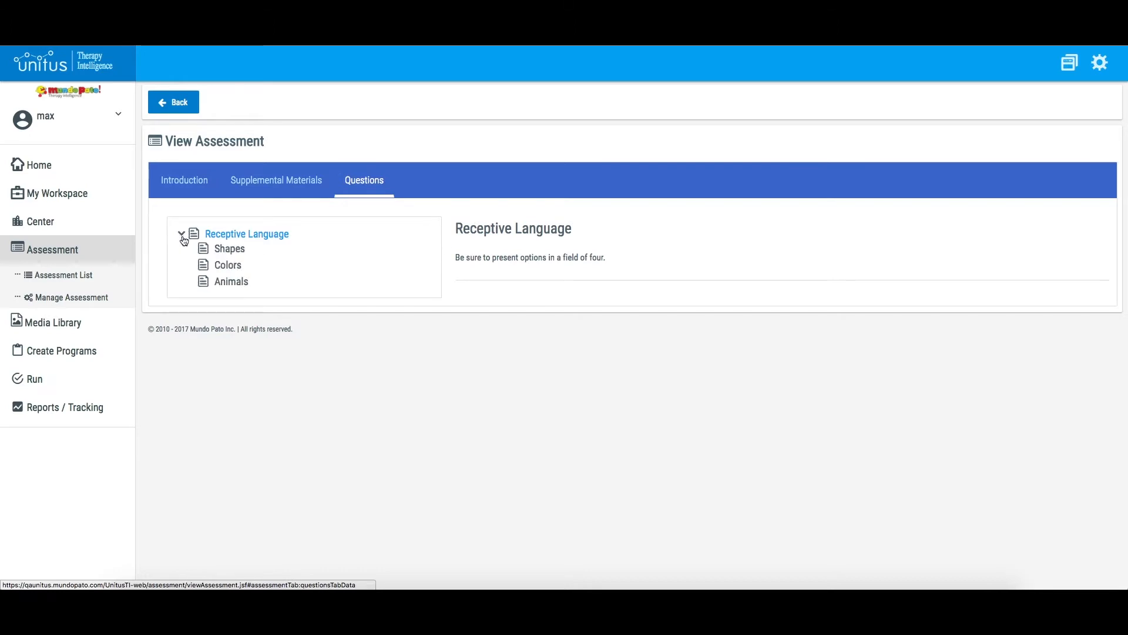
pyautogui.click(223, 284)
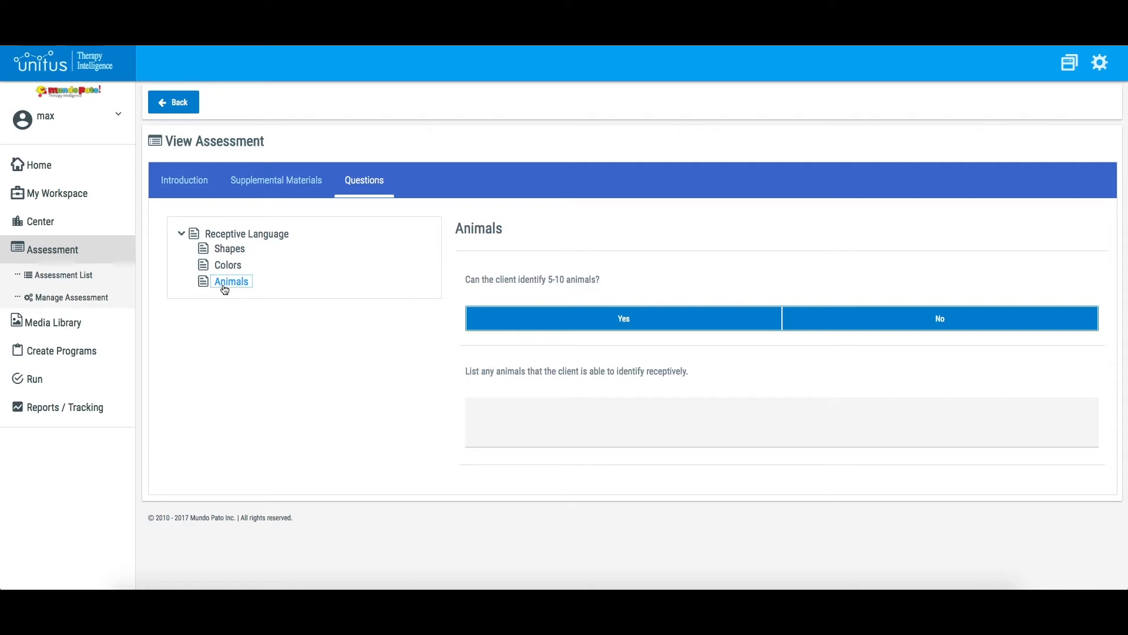
pyautogui.click(178, 102)
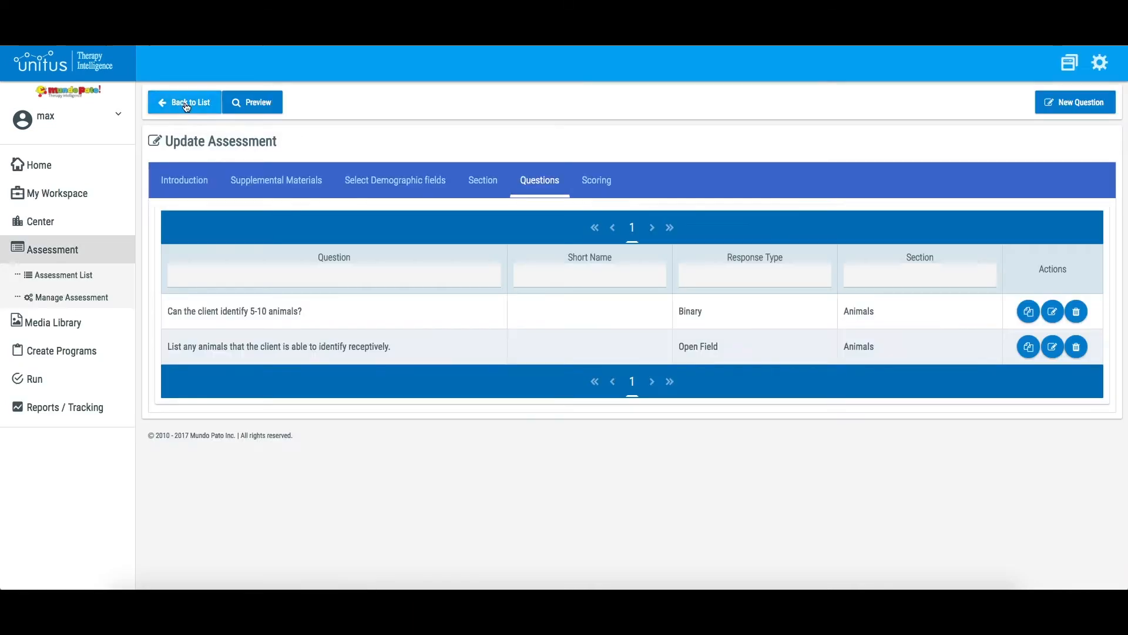
# Edit the question "Can the client identify 5-10 animals?" to use the Multiple response type with "Multiple - One Option or Many".
pyautogui.click(1052, 311)
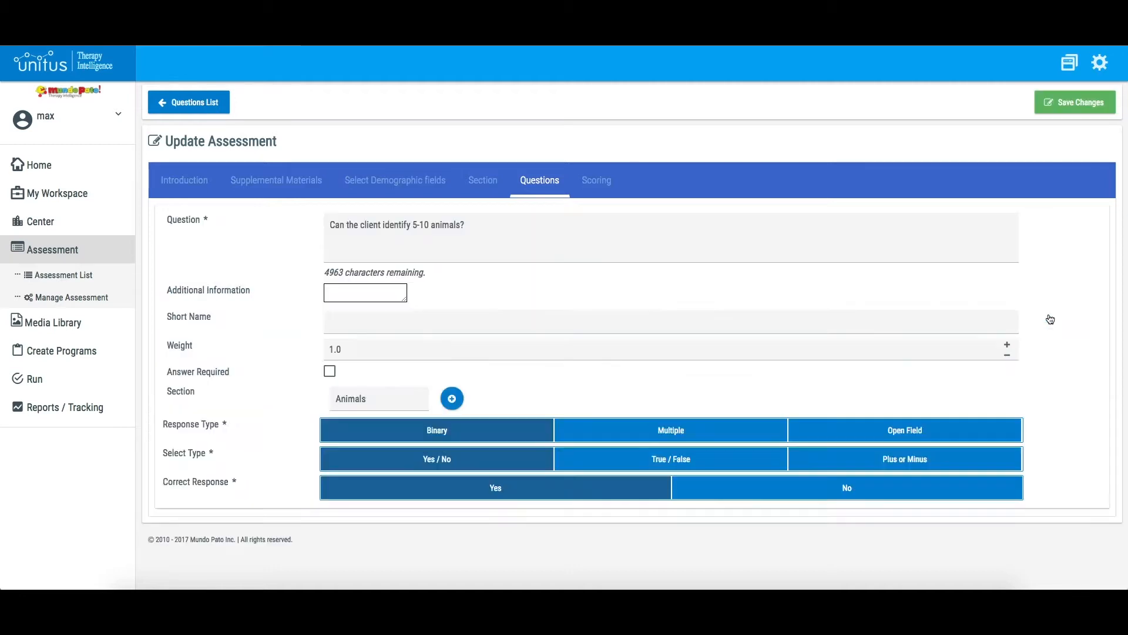
pyautogui.scroll(-2, 965, 301)
pyautogui.click(735, 446)
pyautogui.click(508, 499)
pyautogui.scroll(-3, 482, 516)
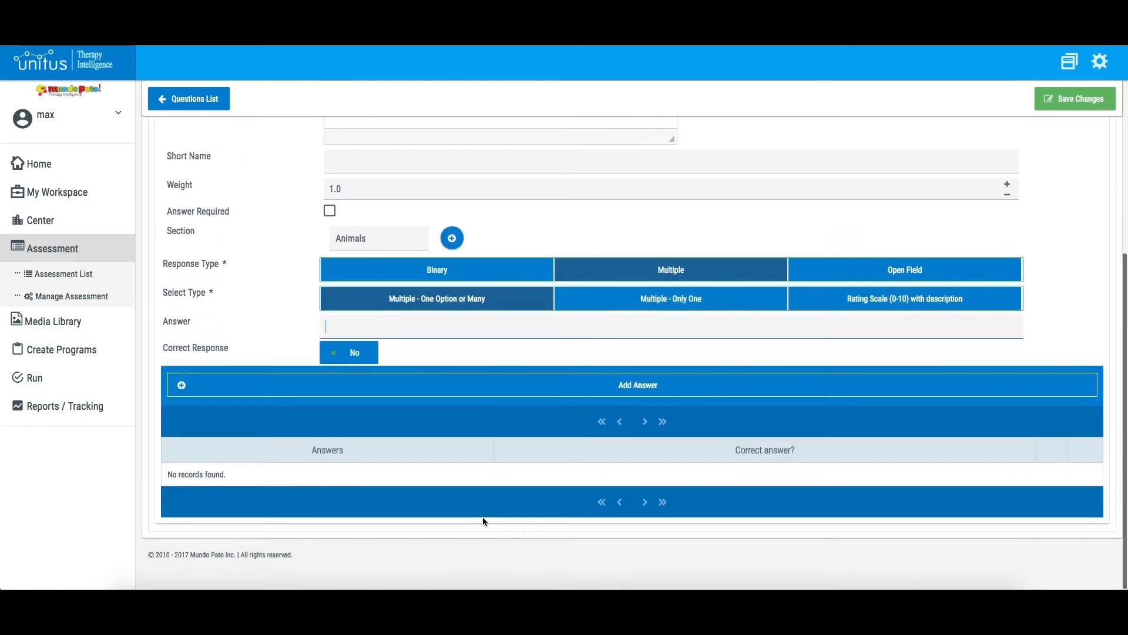
# Add "Never" and "Less than 50%" as answers not marked as correct responses.
pyautogui.write('Never')
pyautogui.click(488, 386)
pyautogui.write('Less than 50%')
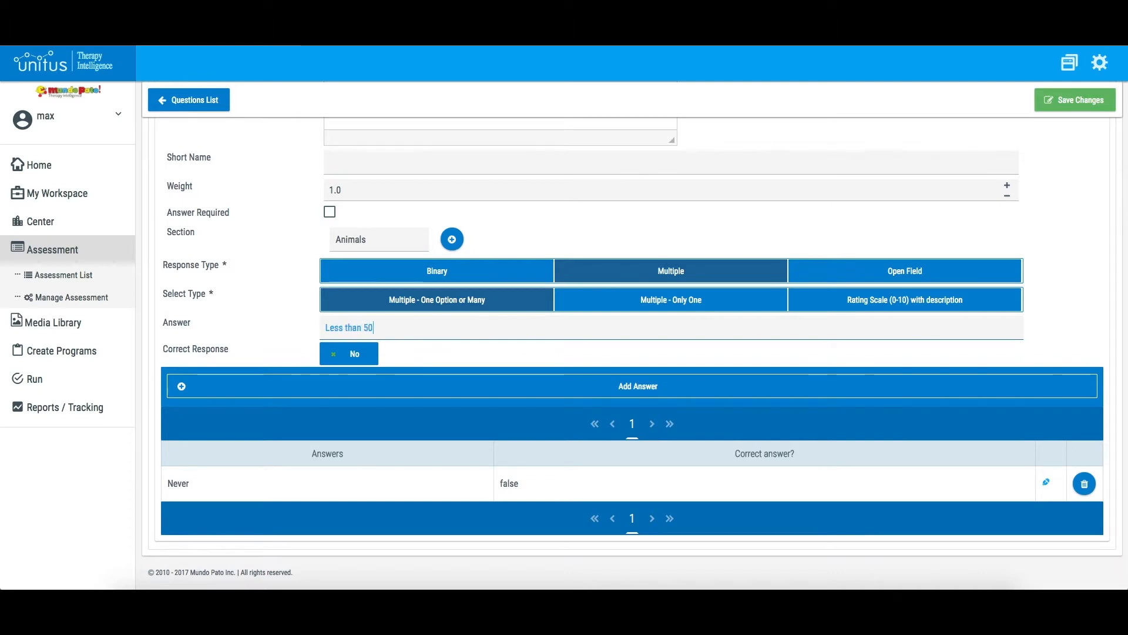
pyautogui.click(499, 386)
# Add "More than 50%" and "Consistently" as correct responses, and save the changes to the question.
pyautogui.write('More than')
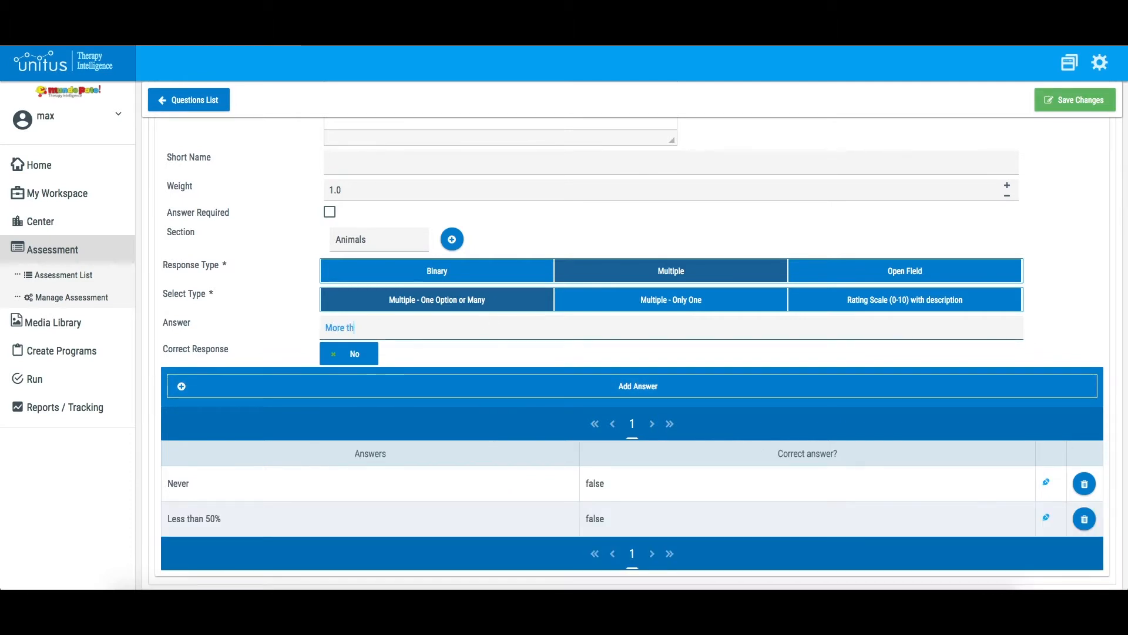
pyautogui.click(349, 354)
pyautogui.click(391, 386)
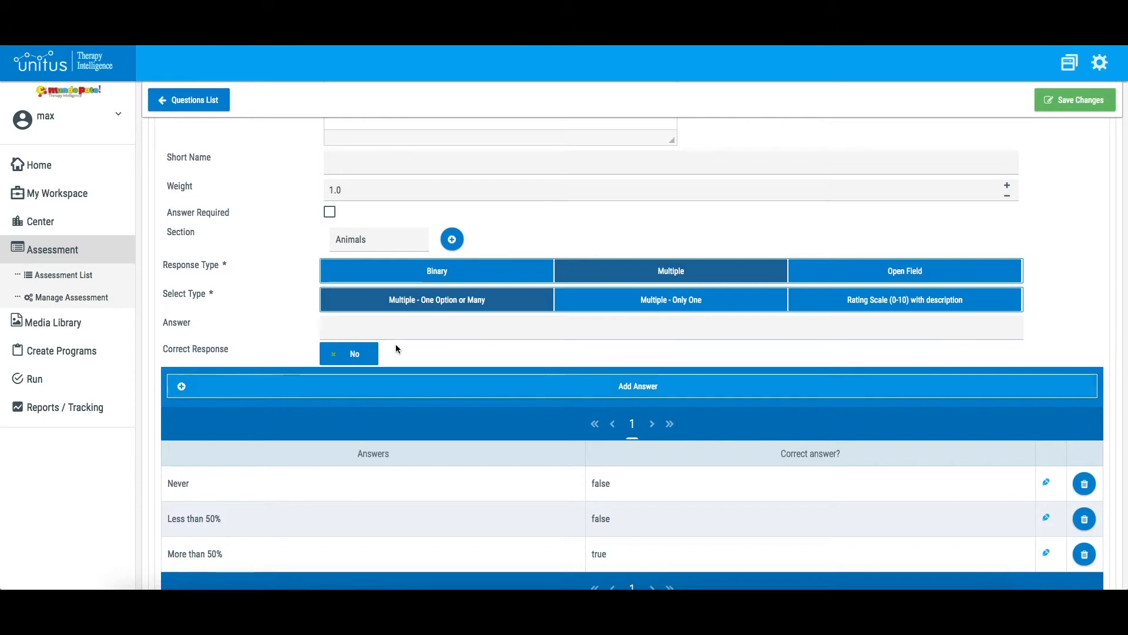
pyautogui.write('Consistently')
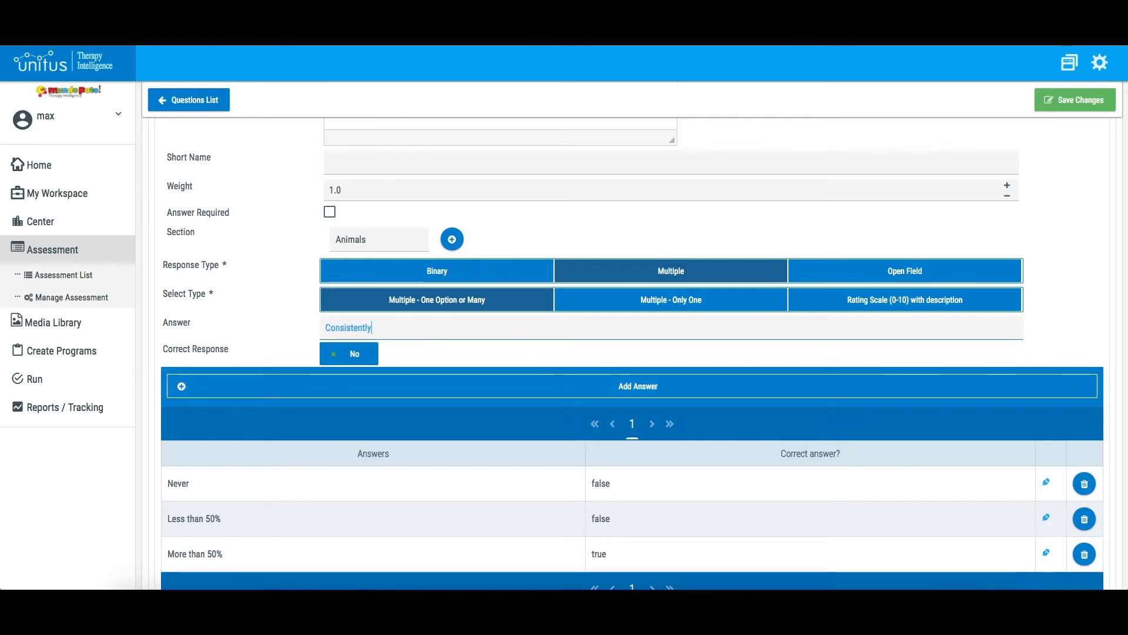
pyautogui.click(349, 354)
pyautogui.click(373, 385)
pyautogui.click(1074, 99)
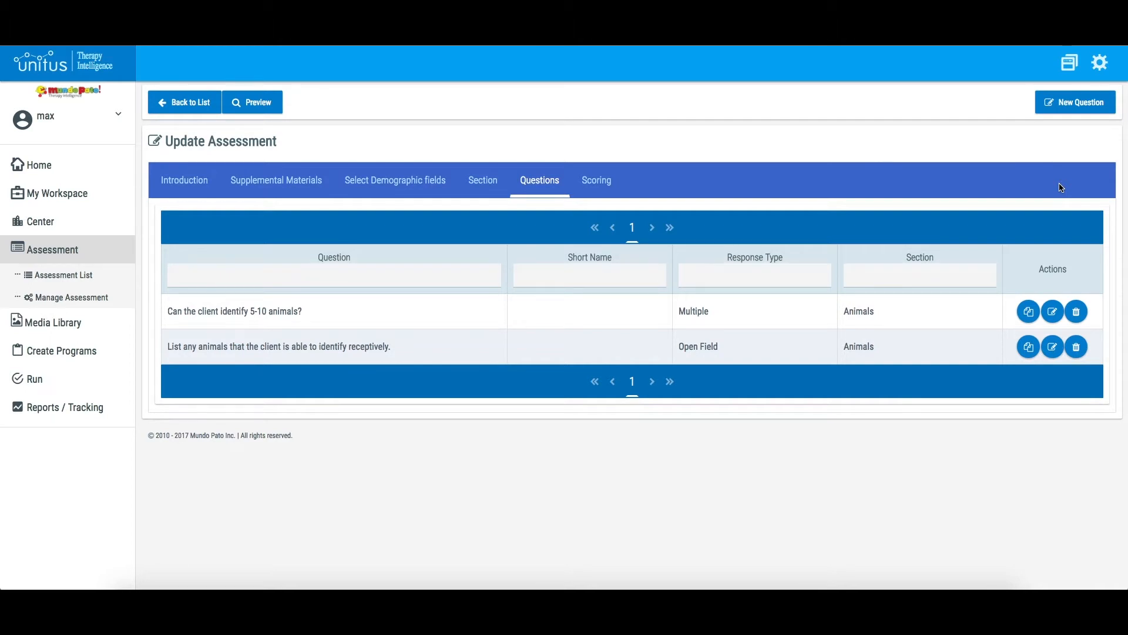
# Duplicate the question "Can the client identify 5-10 animals?" and reword the copy to "Can the client identify 5-10 shapes?".
pyautogui.click(1028, 312)
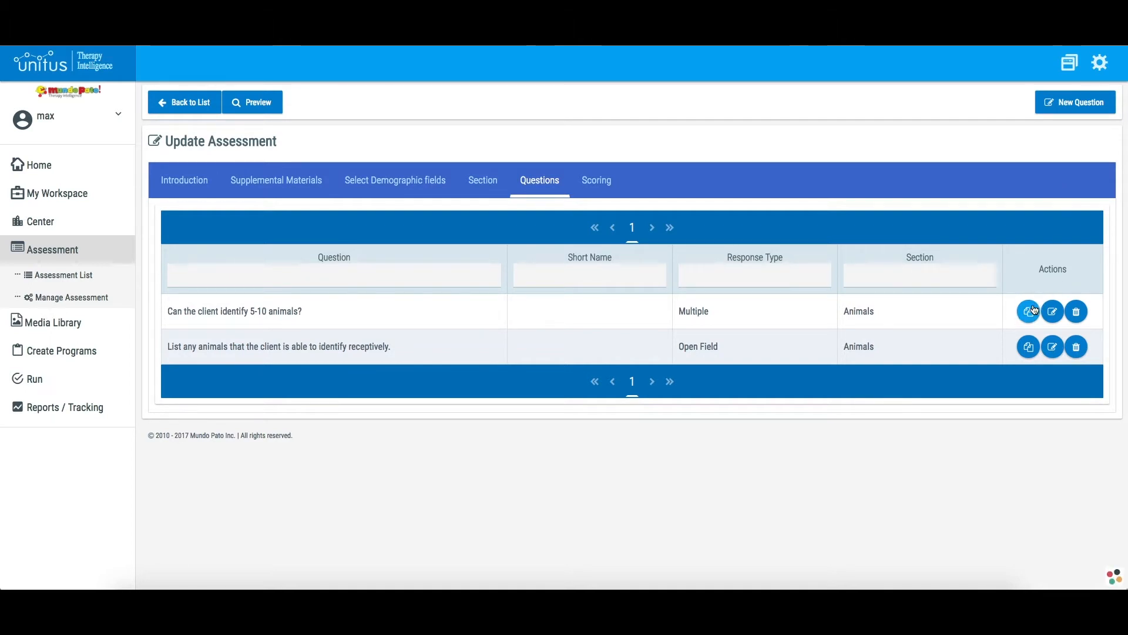
pyautogui.moveTo(358, 225); pyautogui.dragTo(308, 222)
pyautogui.press('BackSpace')
pyautogui.moveTo(456, 225); pyautogui.dragTo(421, 225)
pyautogui.write('shape')
# Assign the copied question to the Shapes section and save it.
pyautogui.scroll(-4, 452, 339)
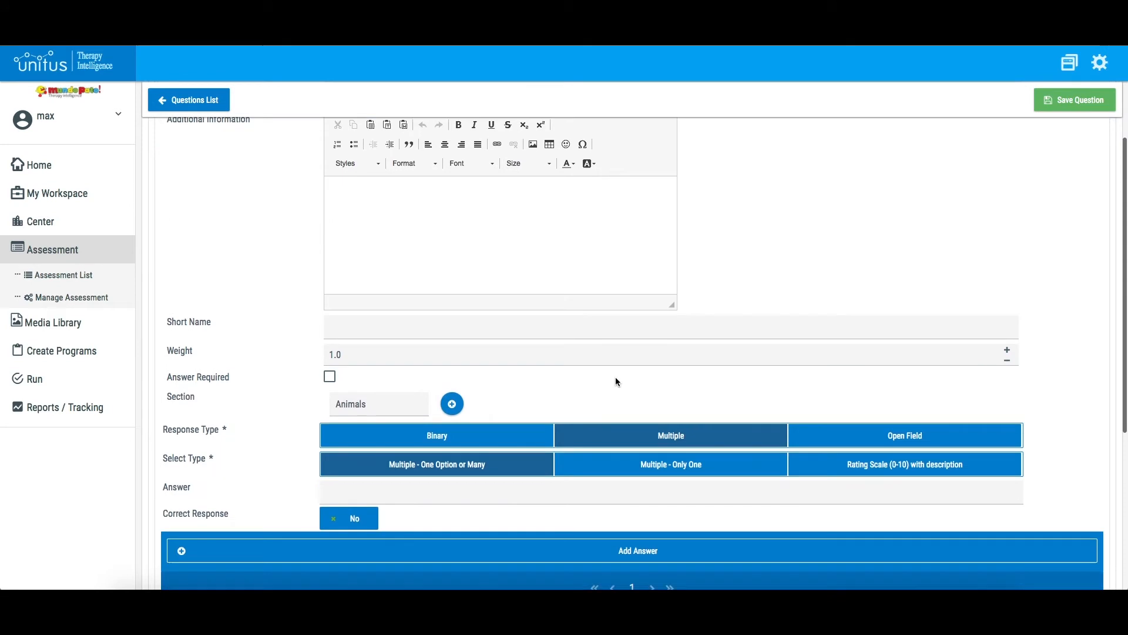
pyautogui.click(452, 332)
pyautogui.click(520, 306)
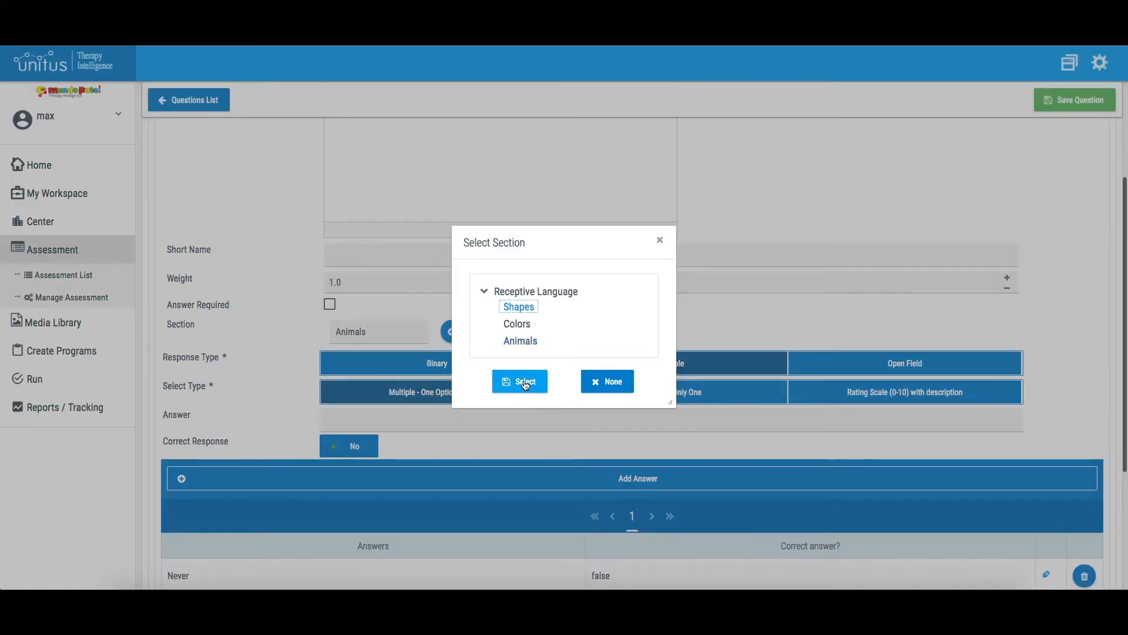
pyautogui.click(520, 380)
pyautogui.click(1063, 103)
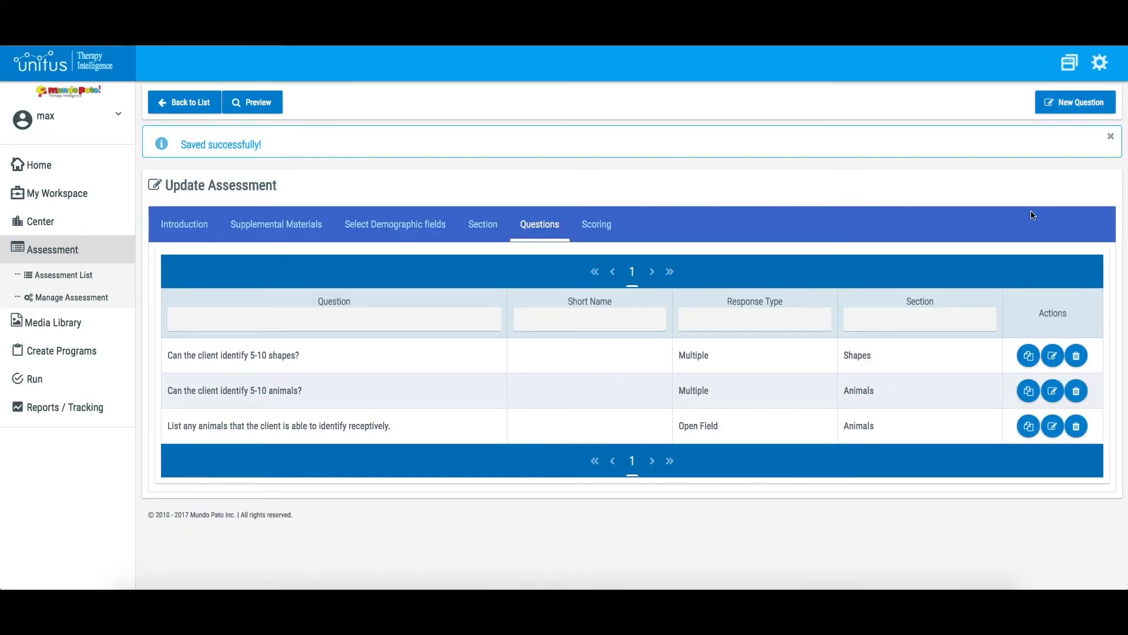
# Duplicate the open-field animals question and reword the copy to "List any shapes that the client is able to identify receptively.".
pyautogui.click(1028, 426)
pyautogui.click(441, 231)
pyautogui.moveTo(359, 225); pyautogui.dragTo(389, 224)
pyautogui.press('BackSpace')
pyautogui.write('shapes')
# Move the copied open-field question to the Shapes section and save it.
pyautogui.scroll(-1, 603, 327)
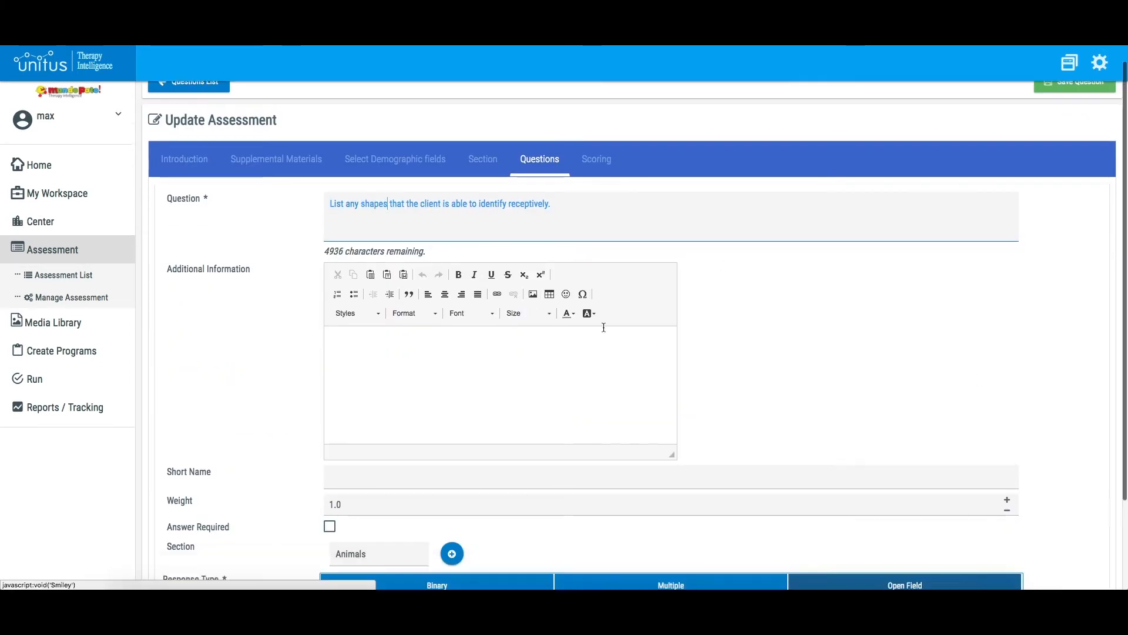
pyautogui.scroll(-2, 604, 327)
pyautogui.click(451, 446)
pyautogui.click(524, 311)
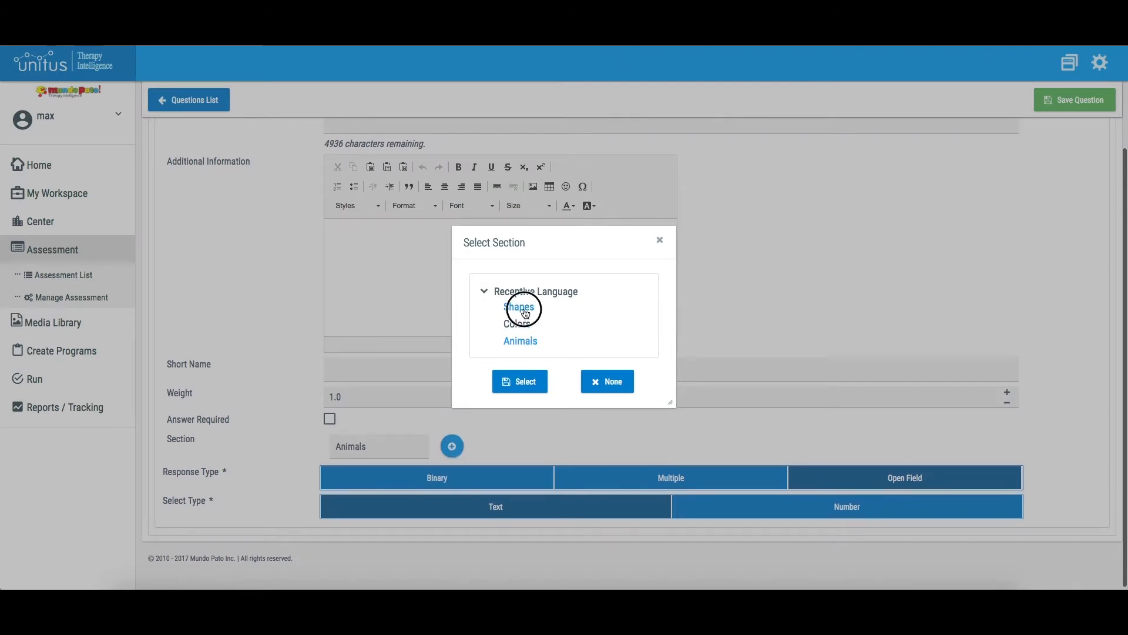
pyautogui.click(520, 381)
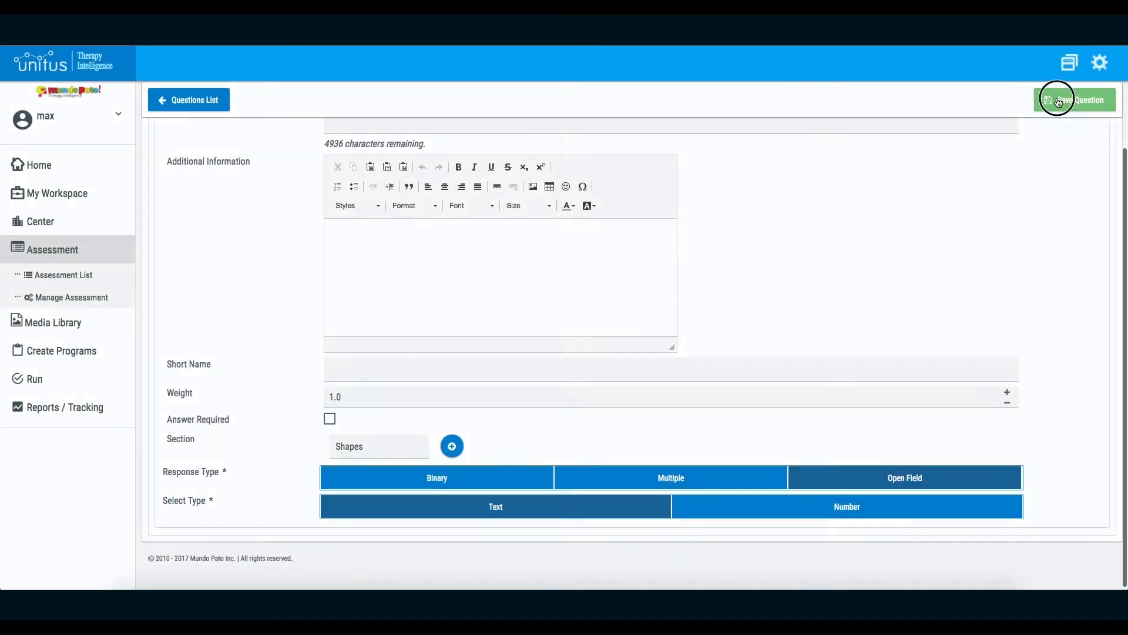
pyautogui.click(1058, 102)
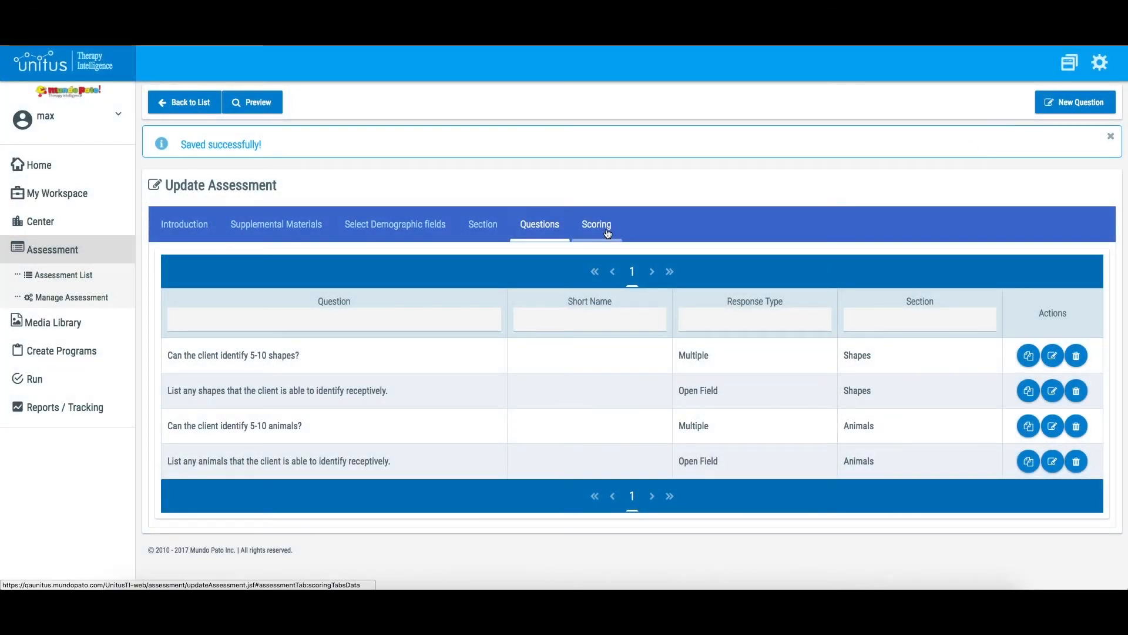
# Save Percentage scoring with Scoring per Section turned on, and publish the assessment as a draft.
pyautogui.click(608, 229)
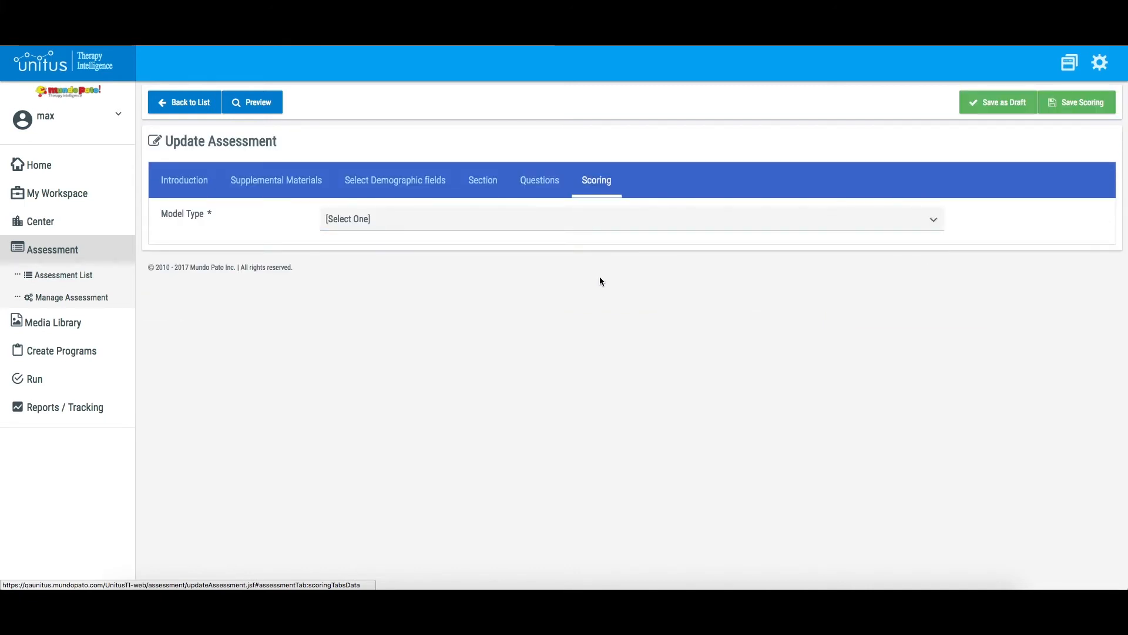
pyautogui.click(568, 224)
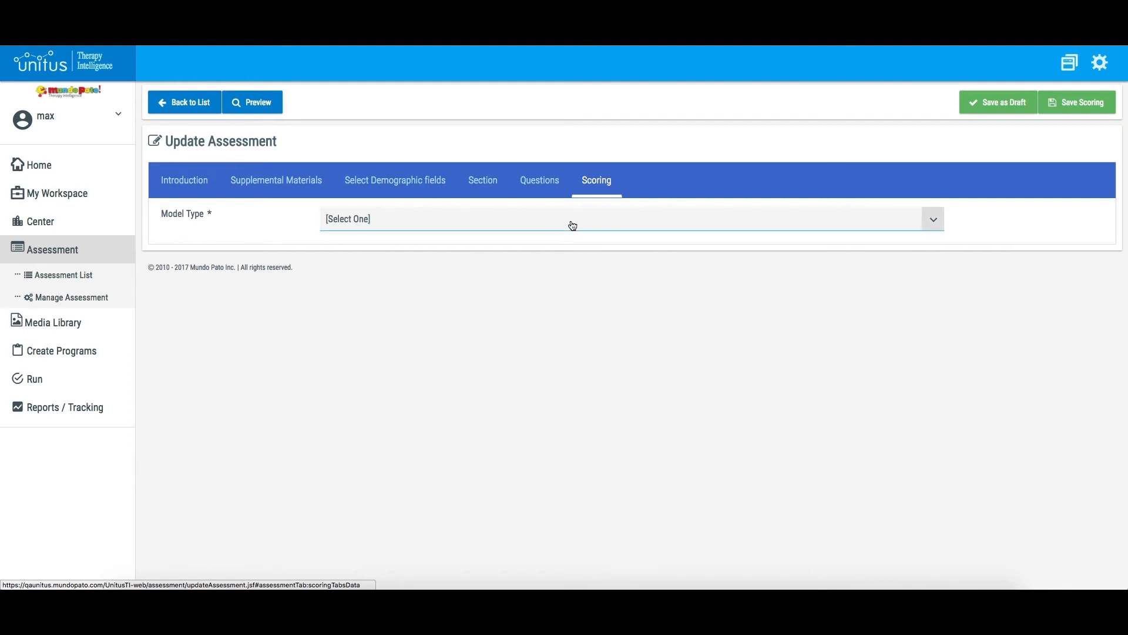
pyautogui.click(500, 288)
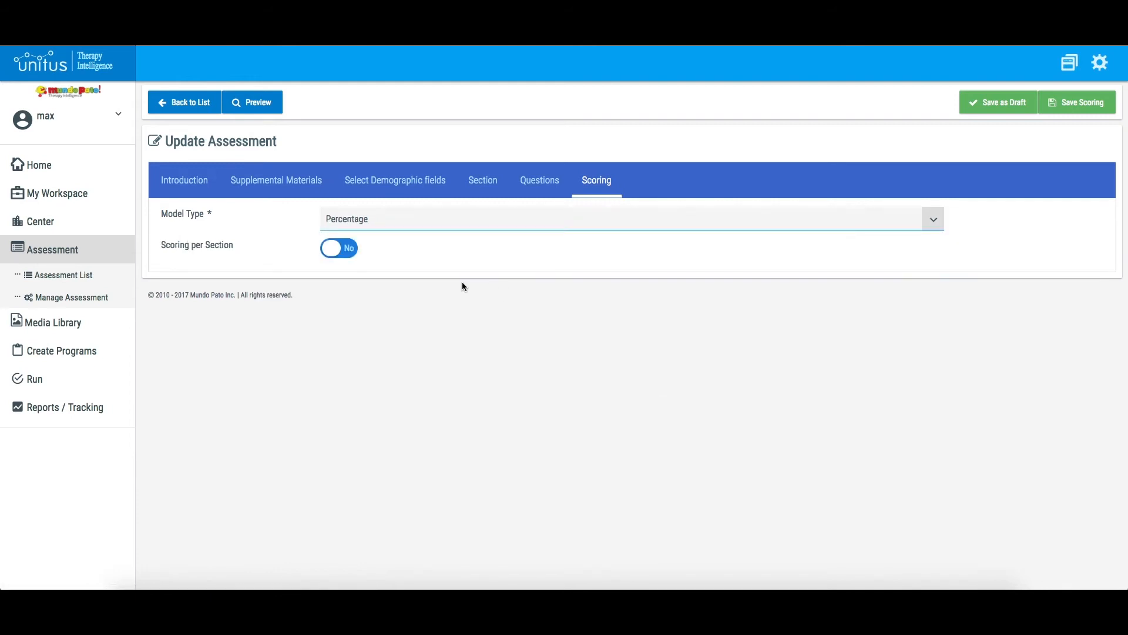
pyautogui.click(353, 249)
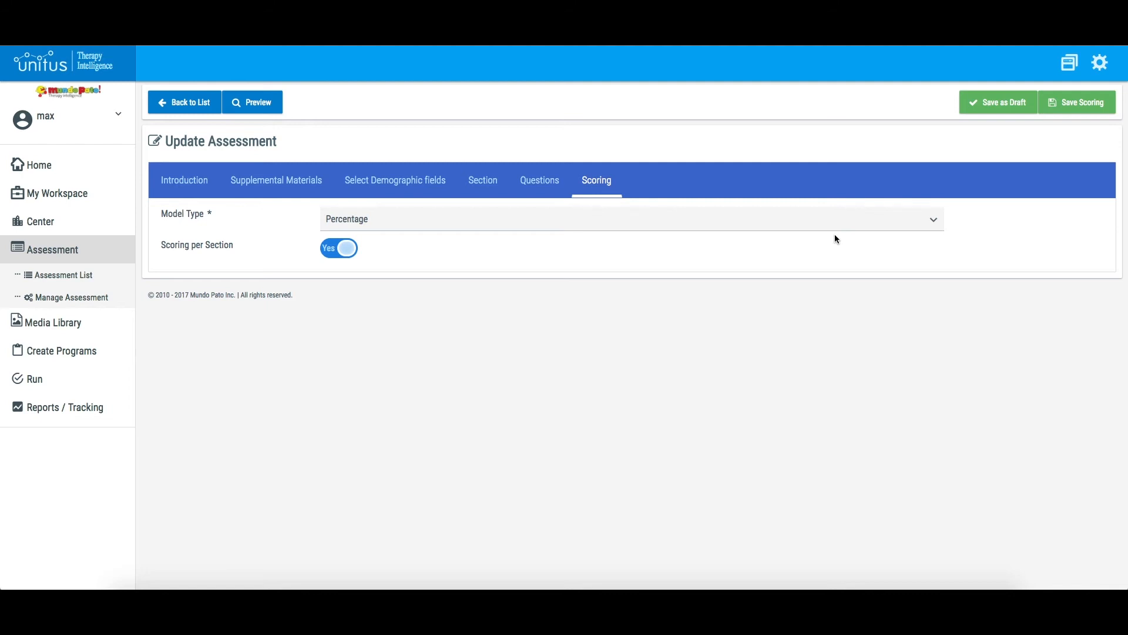
pyautogui.click(1111, 108)
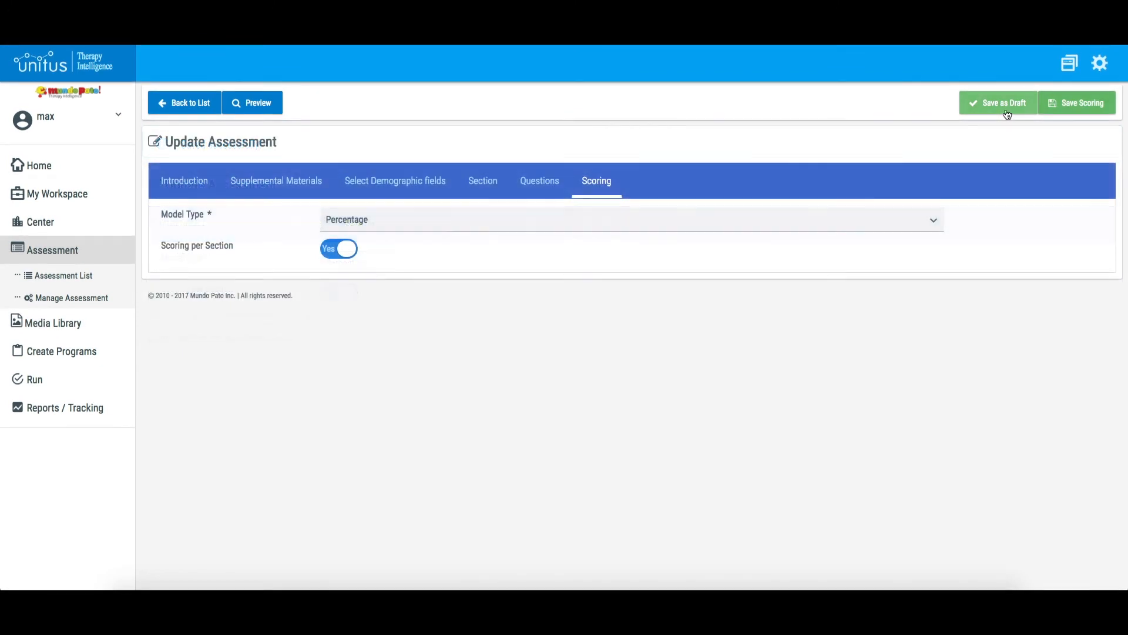
pyautogui.click(1006, 110)
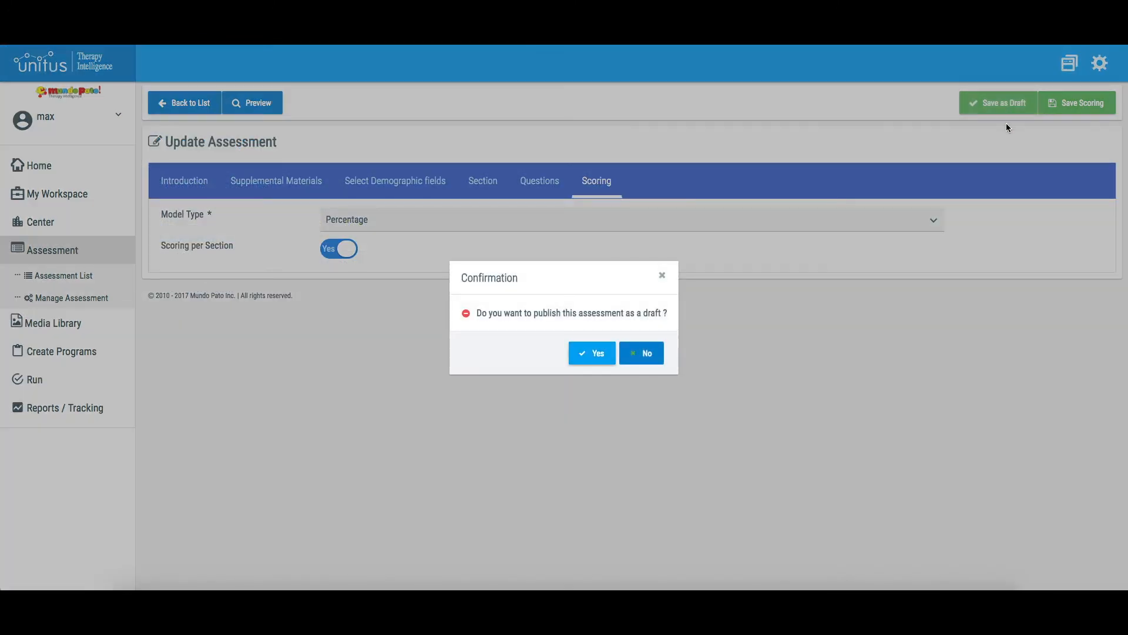
pyautogui.click(592, 354)
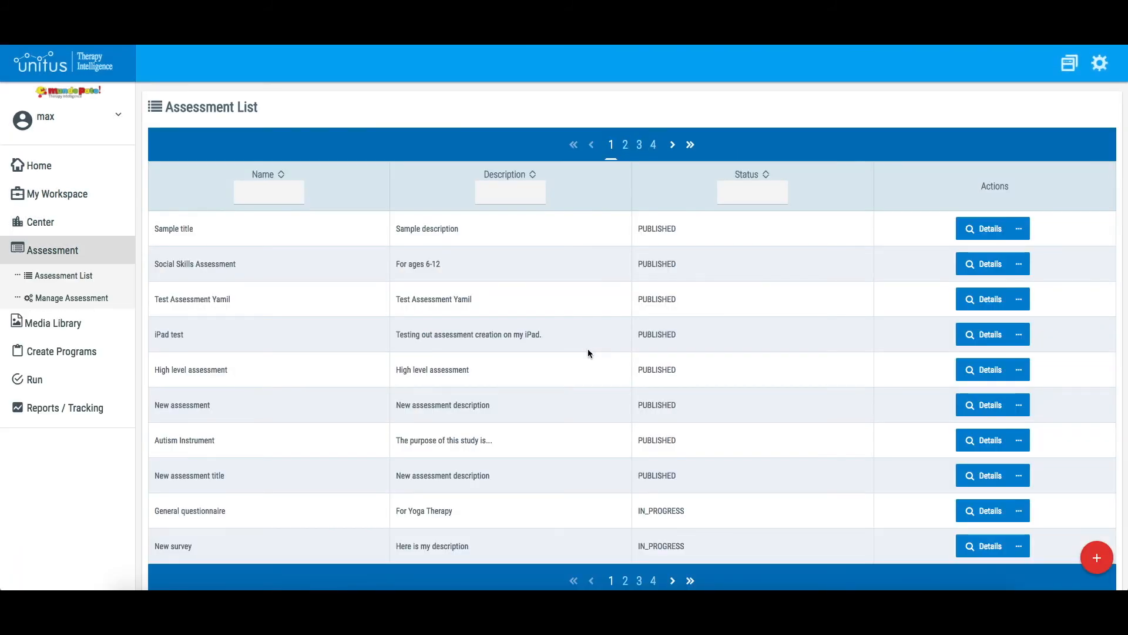
# In the Language Skills Assessment's mapping, map the "Never" answer of the Animals question to the Receptive Animal ID program.
pyautogui.click(691, 146)
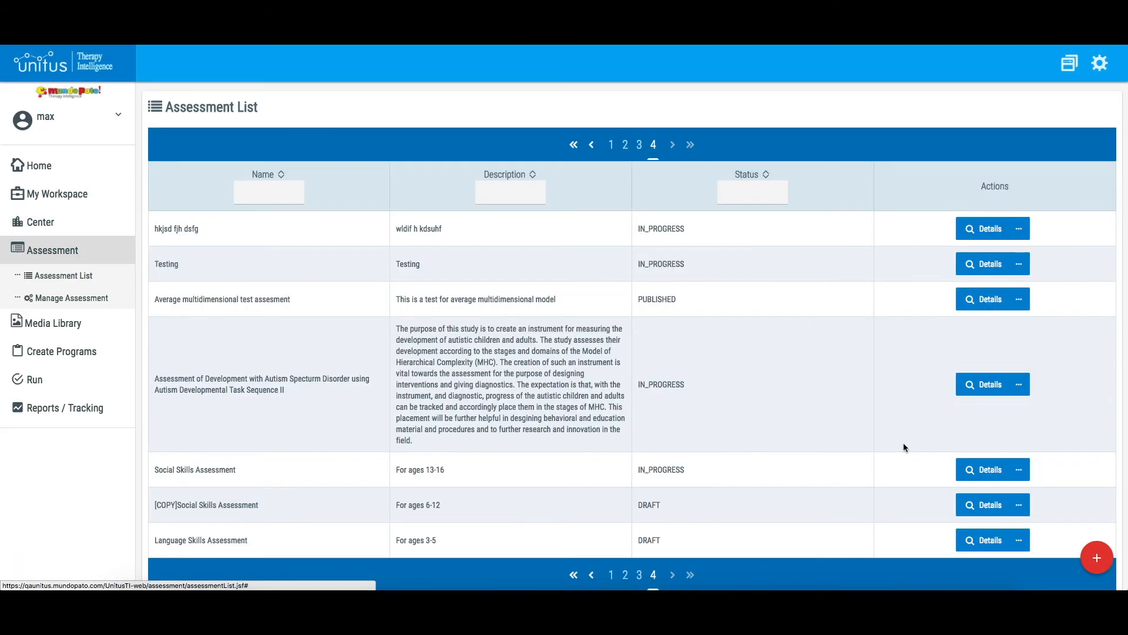
pyautogui.click(1019, 540)
pyautogui.click(1012, 512)
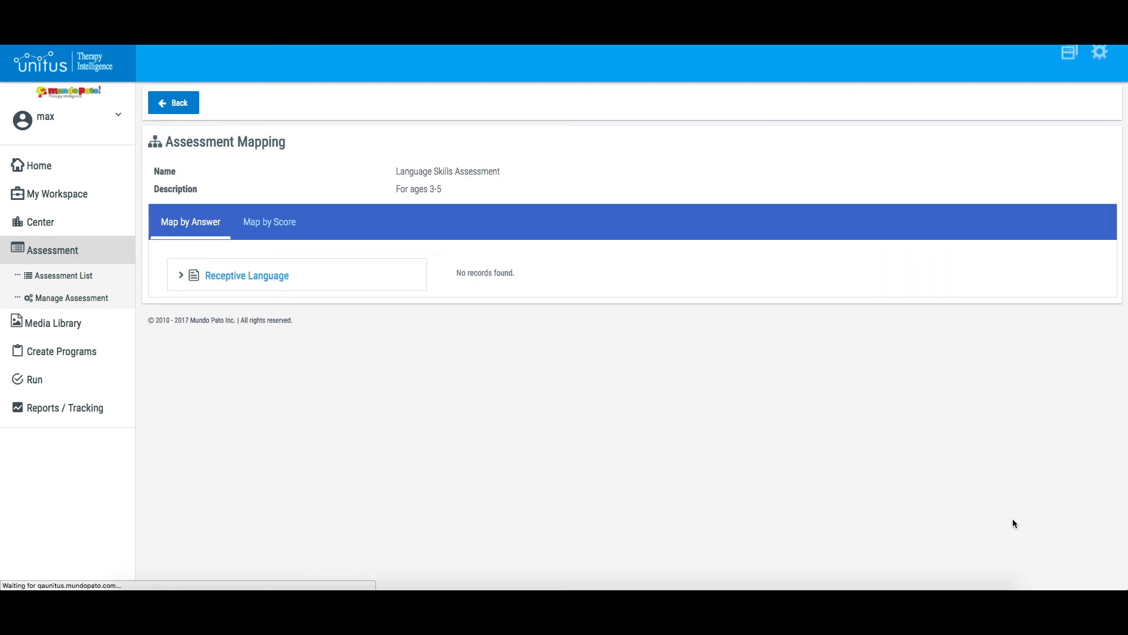
pyautogui.click(181, 276)
pyautogui.click(229, 324)
pyautogui.click(523, 360)
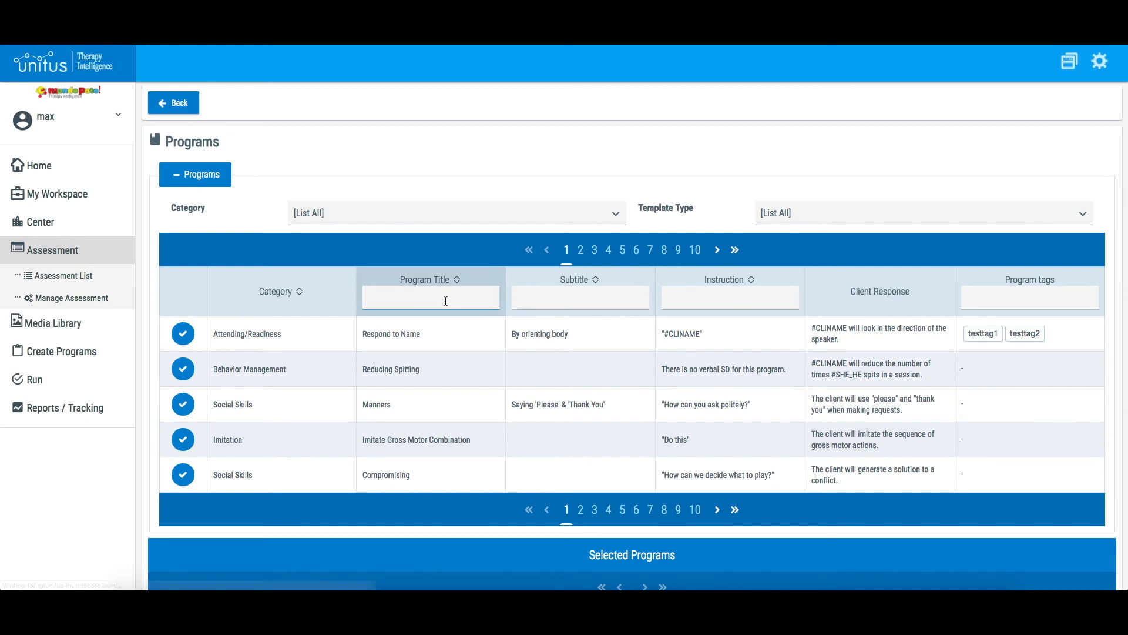
pyautogui.click(446, 300)
pyautogui.write('anima')
pyautogui.click(185, 375)
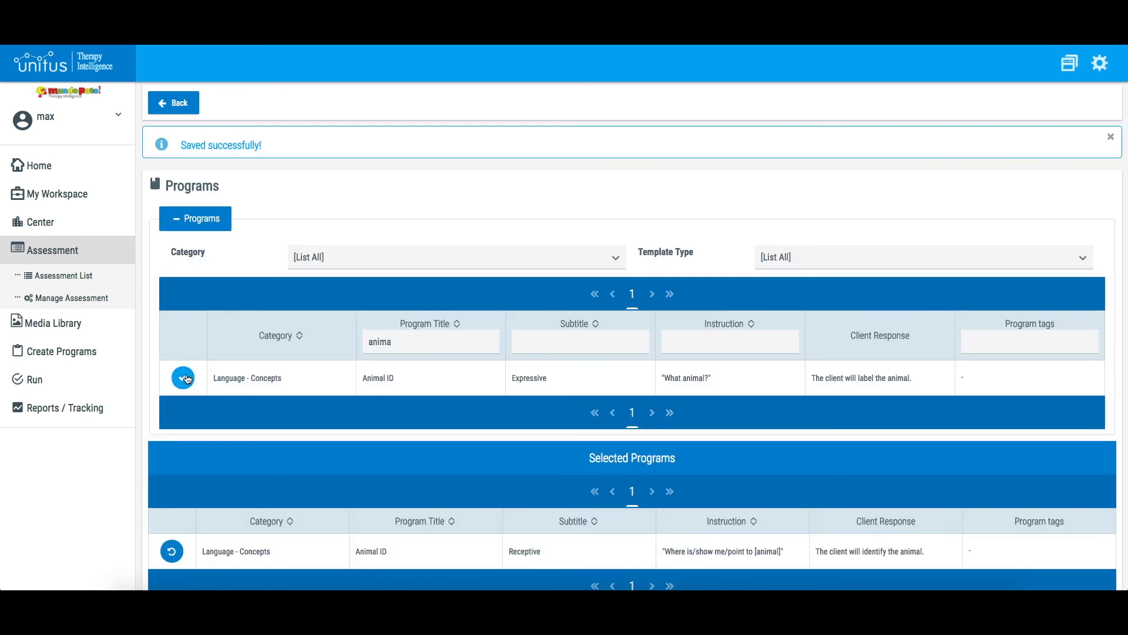
pyautogui.click(188, 111)
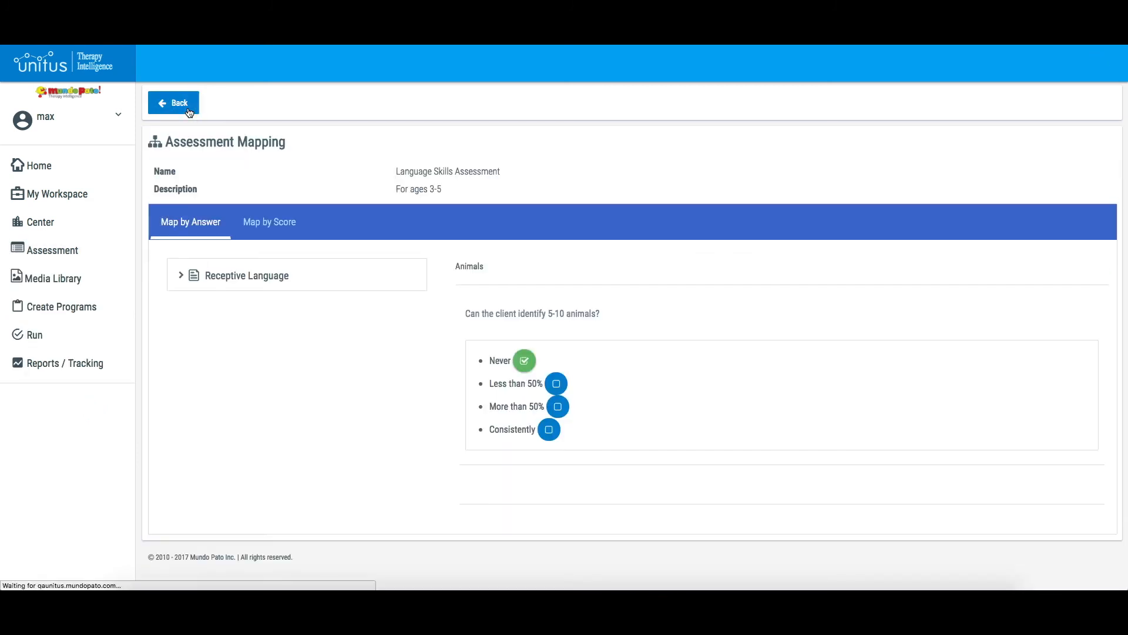
# Map the "Less than 50%" answer of the Animals question to the Receptive Animal ID program.
pyautogui.click(560, 388)
pyautogui.click(449, 302)
pyautogui.write('animal')
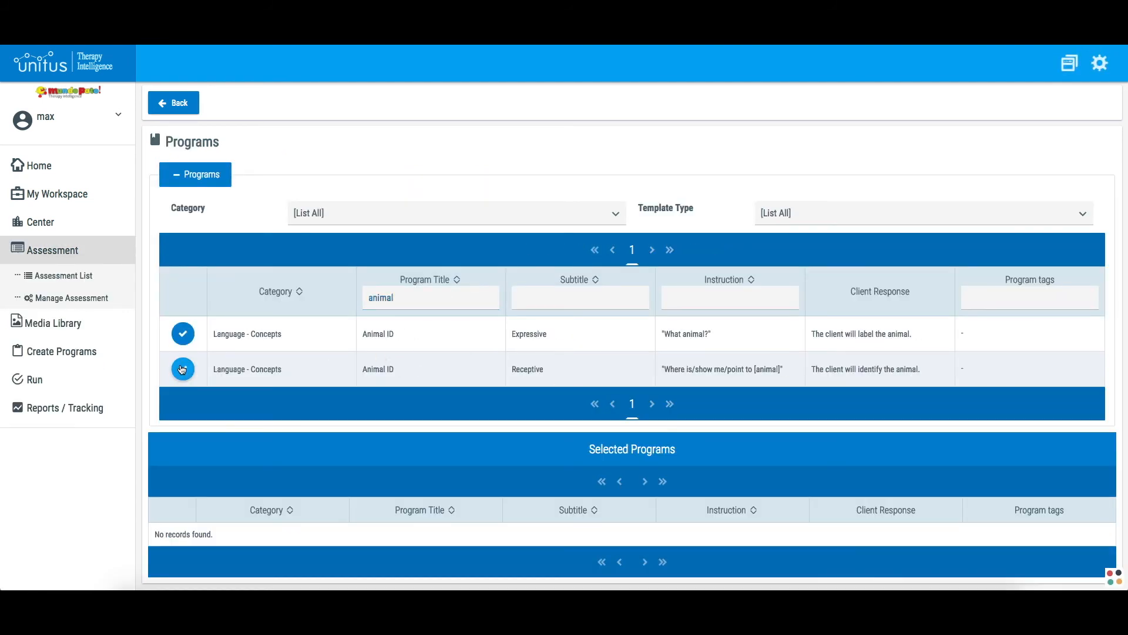
pyautogui.click(182, 369)
pyautogui.click(183, 108)
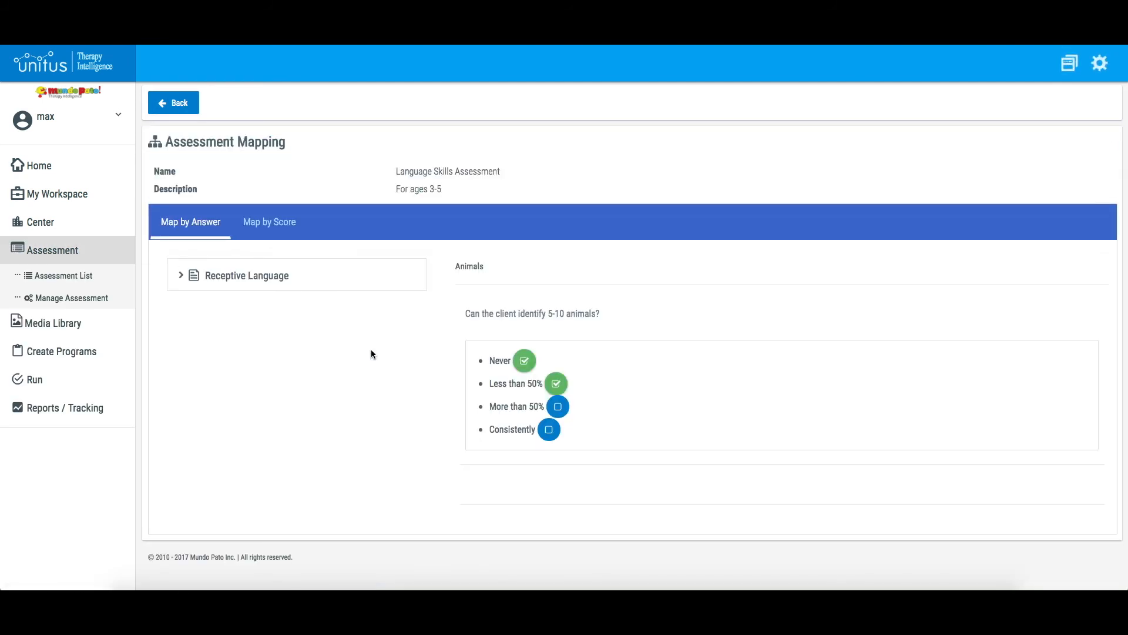
# Remove the program already mapped to the "Never" answer of the Shapes question.
pyautogui.click(181, 277)
pyautogui.click(226, 290)
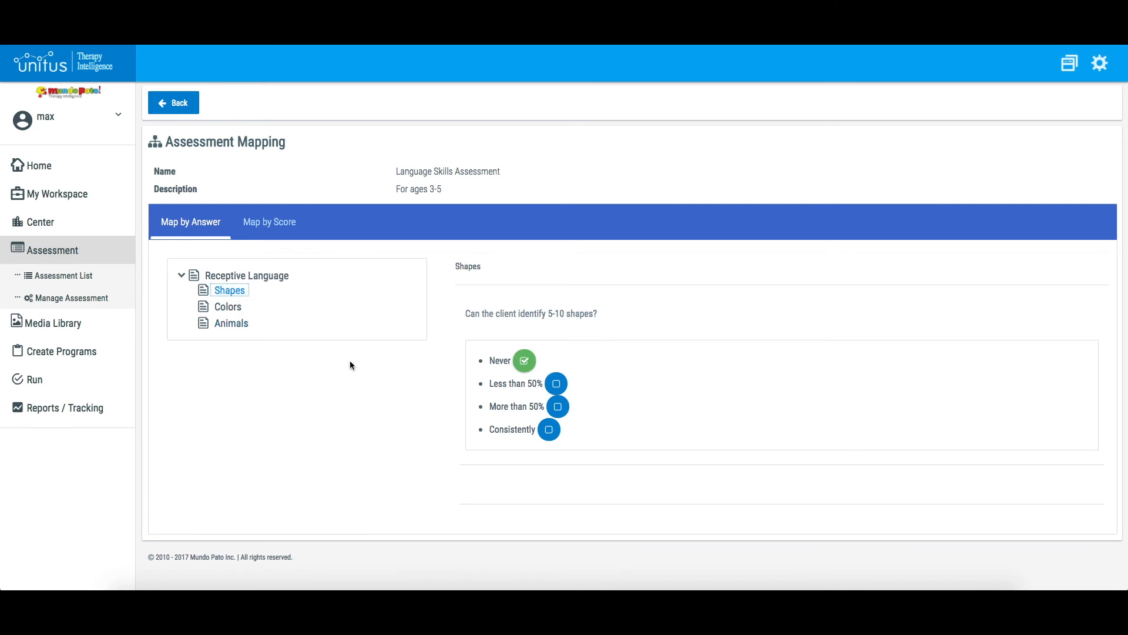
pyautogui.click(523, 362)
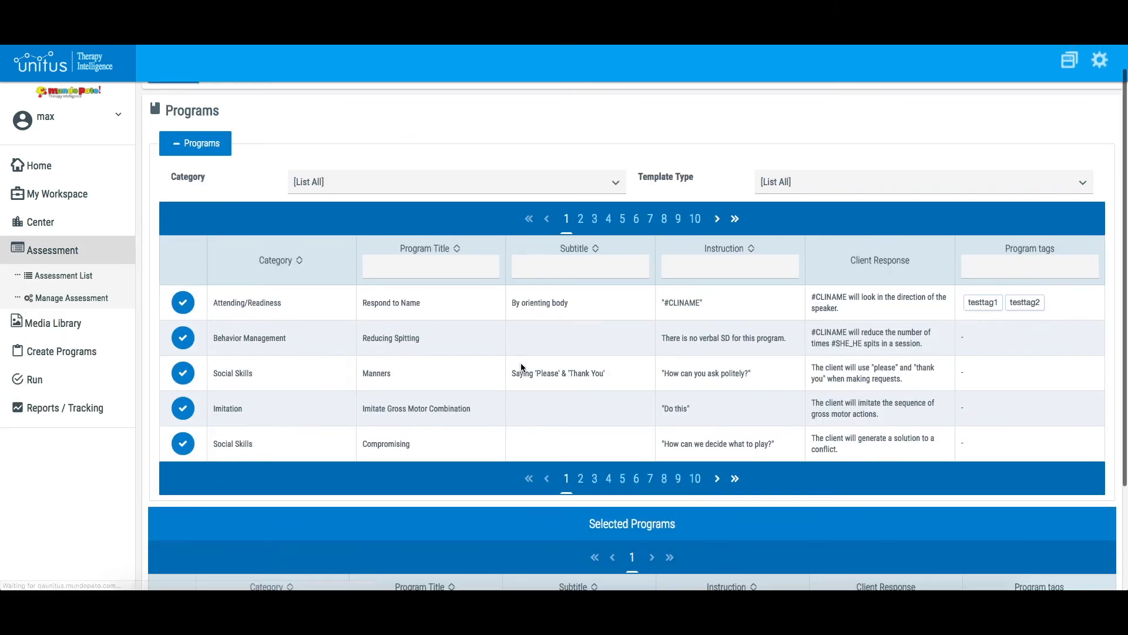
pyautogui.scroll(-3, 518, 364)
pyautogui.click(168, 483)
pyautogui.scroll(3, 249, 492)
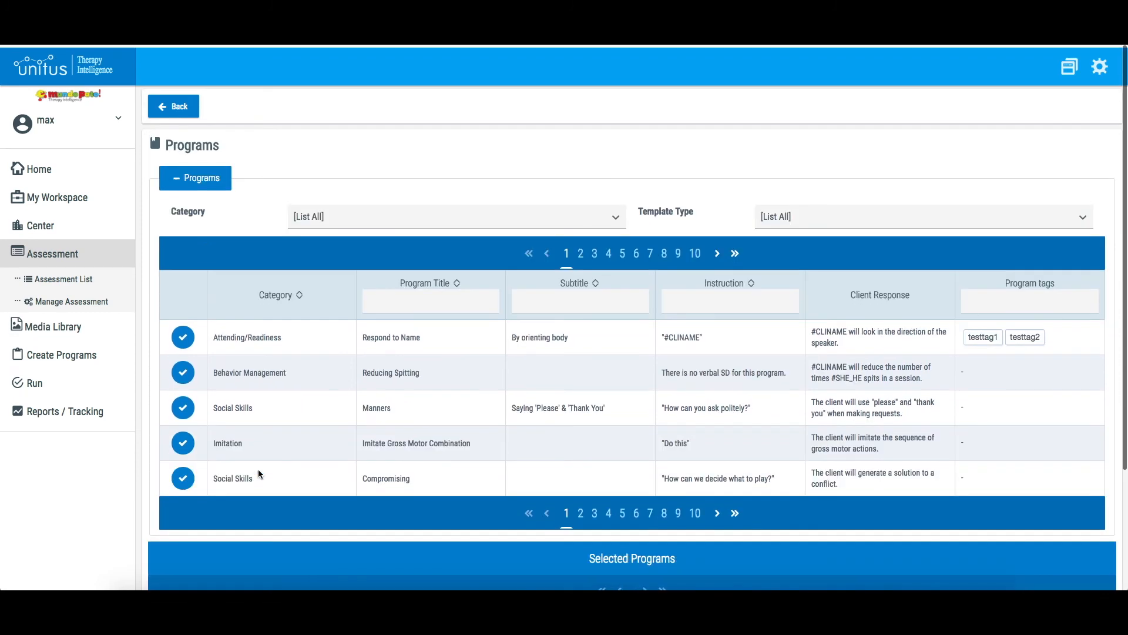
pyautogui.click(183, 116)
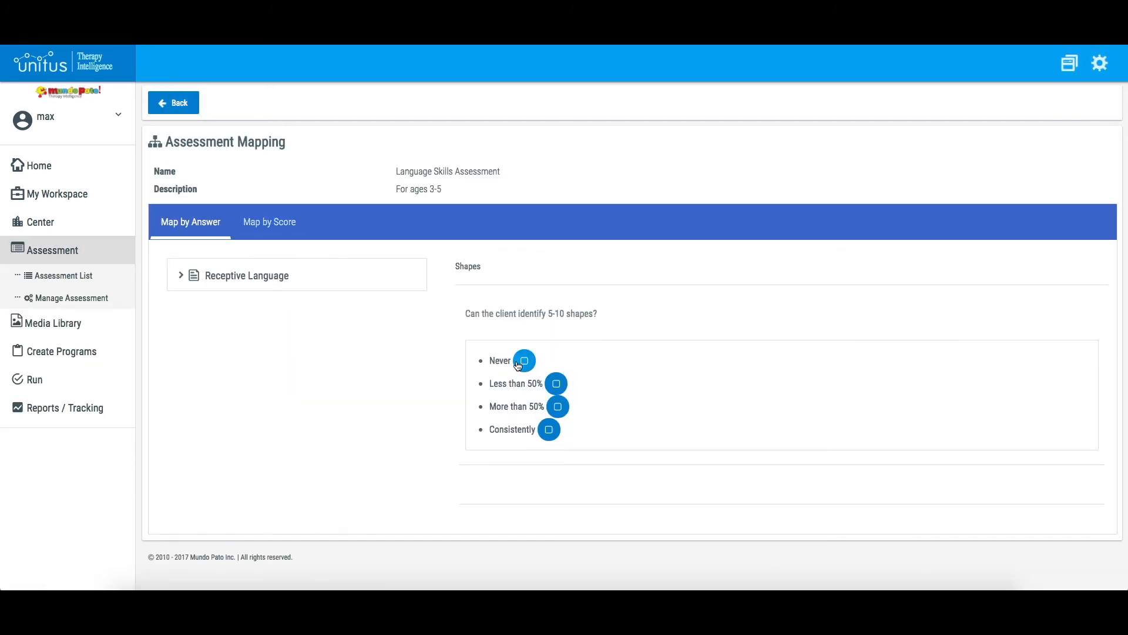
# Map the "Never" answer of the Shapes question to the Expressive Shapes program.
pyautogui.click(517, 362)
pyautogui.click(416, 302)
pyautogui.write('shapes')
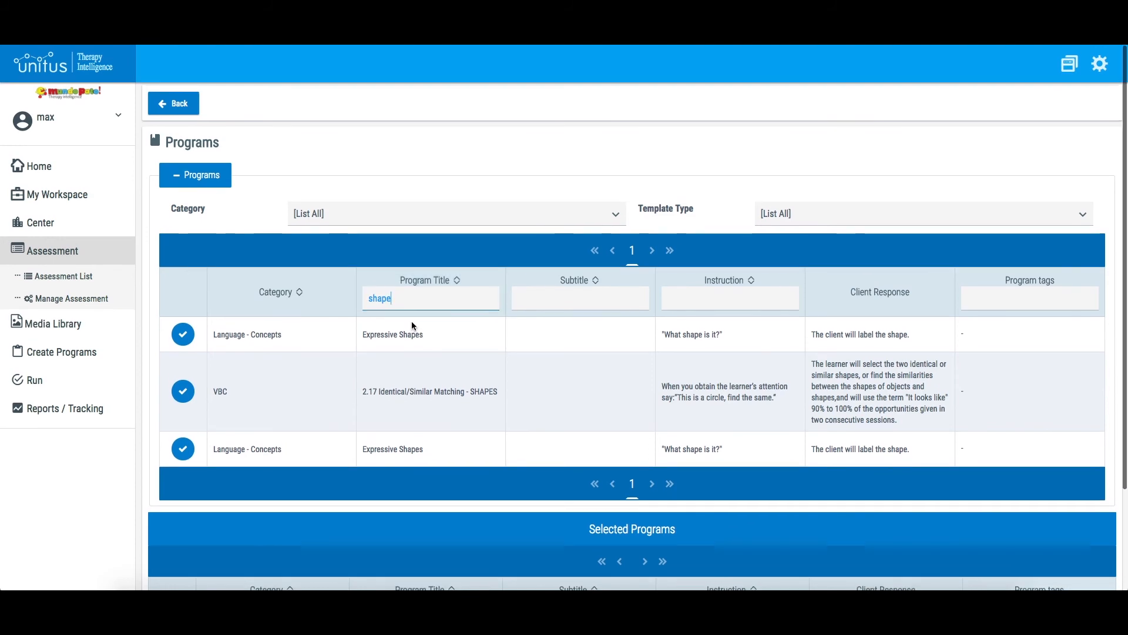
pyautogui.click(183, 334)
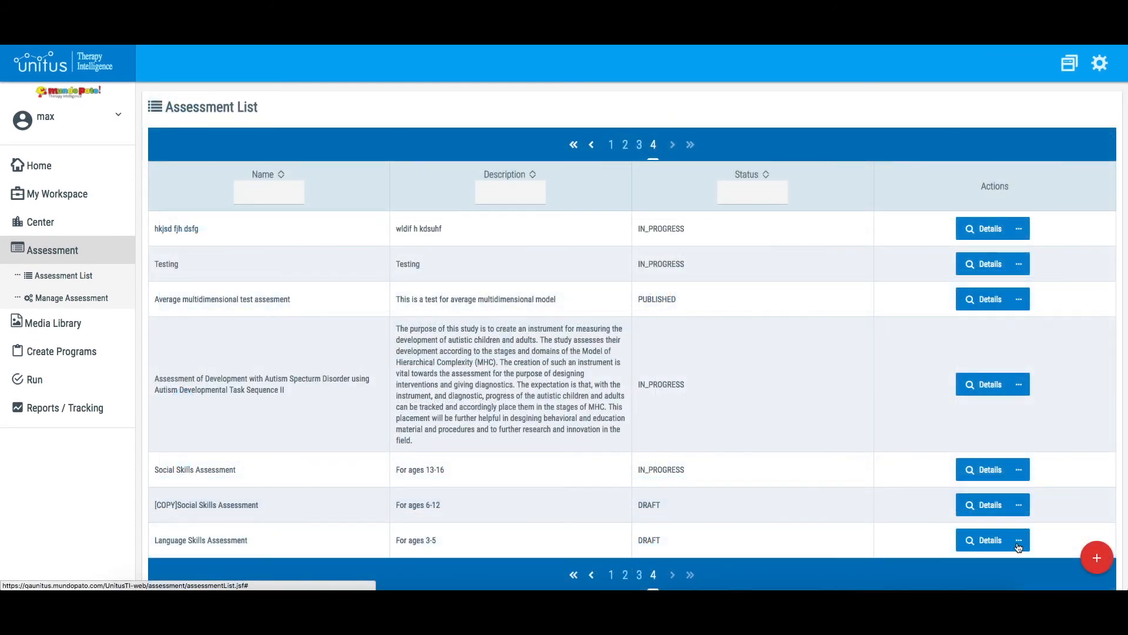
# Return the Language Skills Assessment to edit mode, and set it back to draft status.
pyautogui.click(1020, 544)
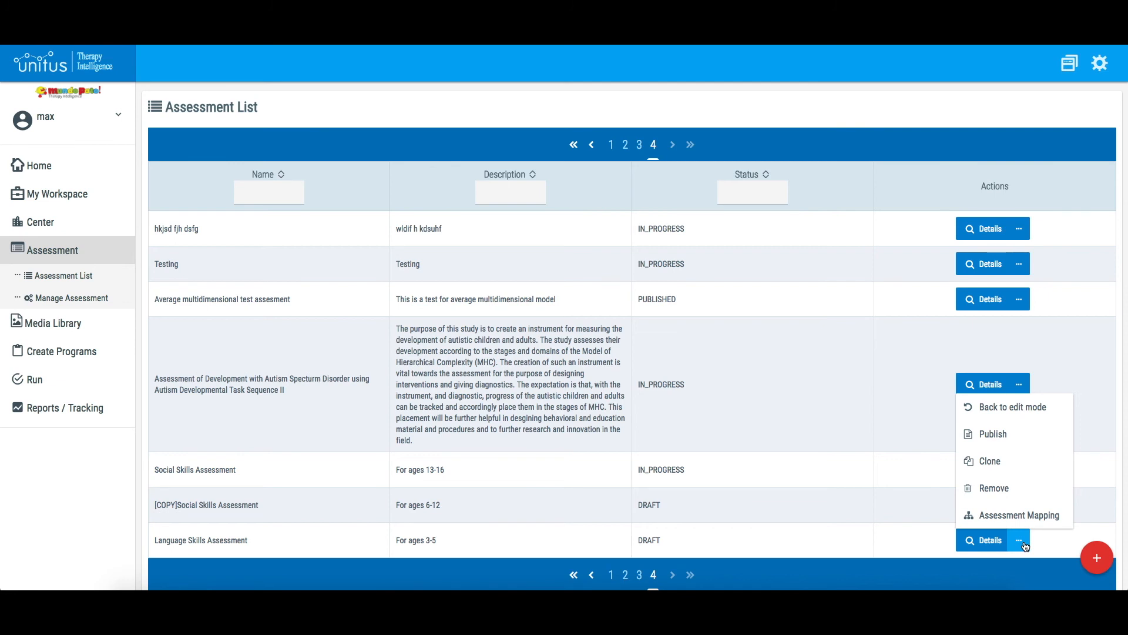
pyautogui.click(1059, 410)
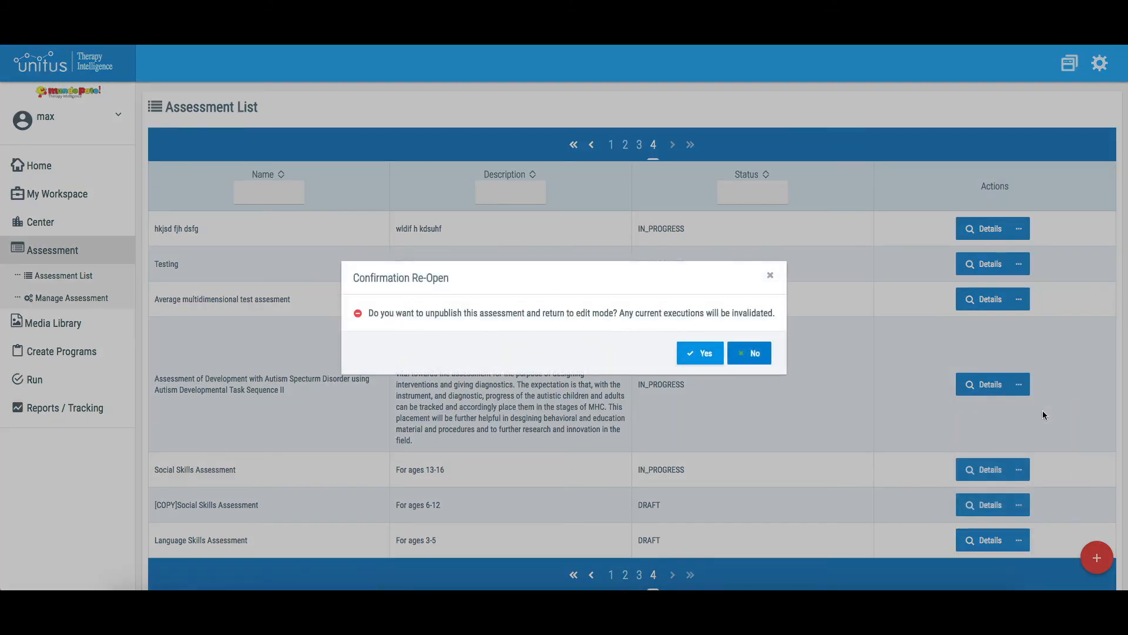
pyautogui.click(708, 356)
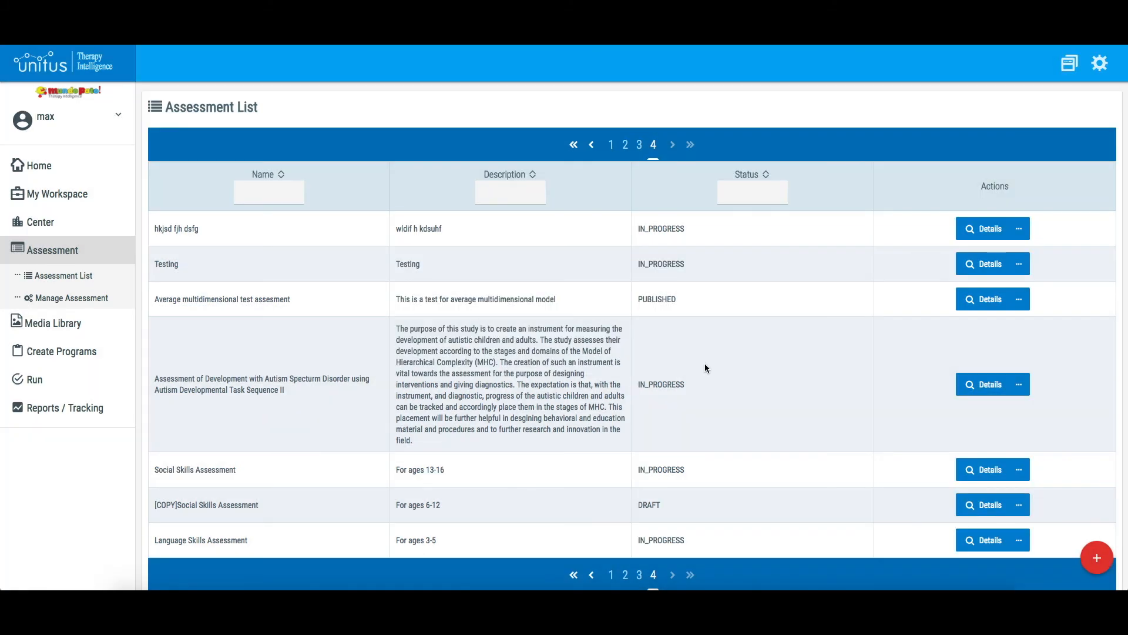
pyautogui.click(1019, 539)
pyautogui.click(998, 463)
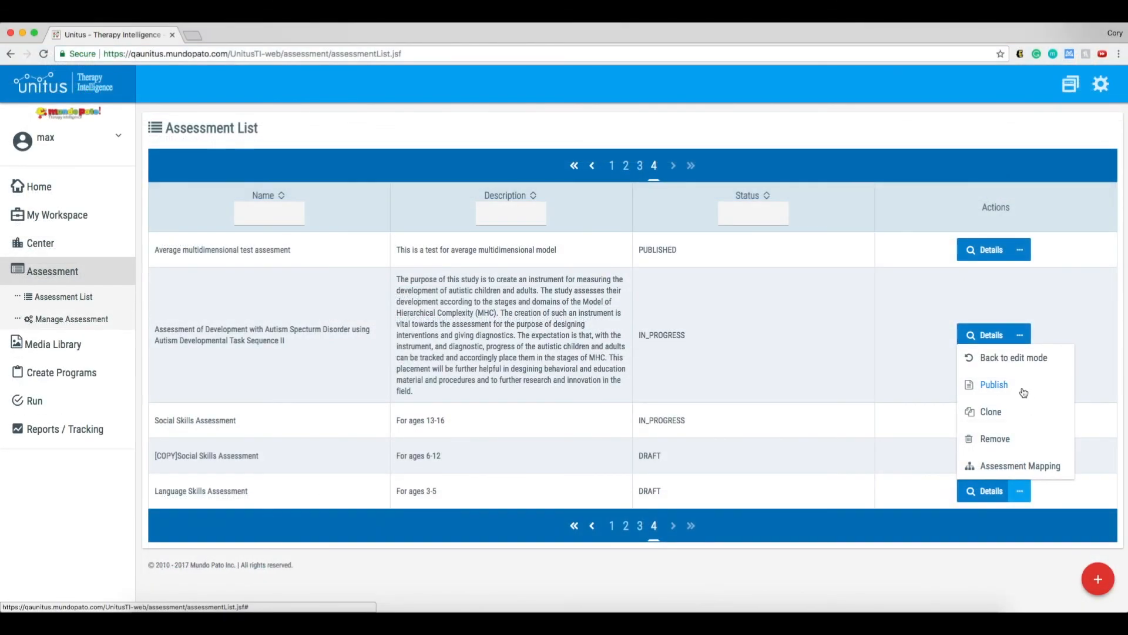
# Publish the Language Skills Assessment and open its list of available actions.
pyautogui.click(1022, 391)
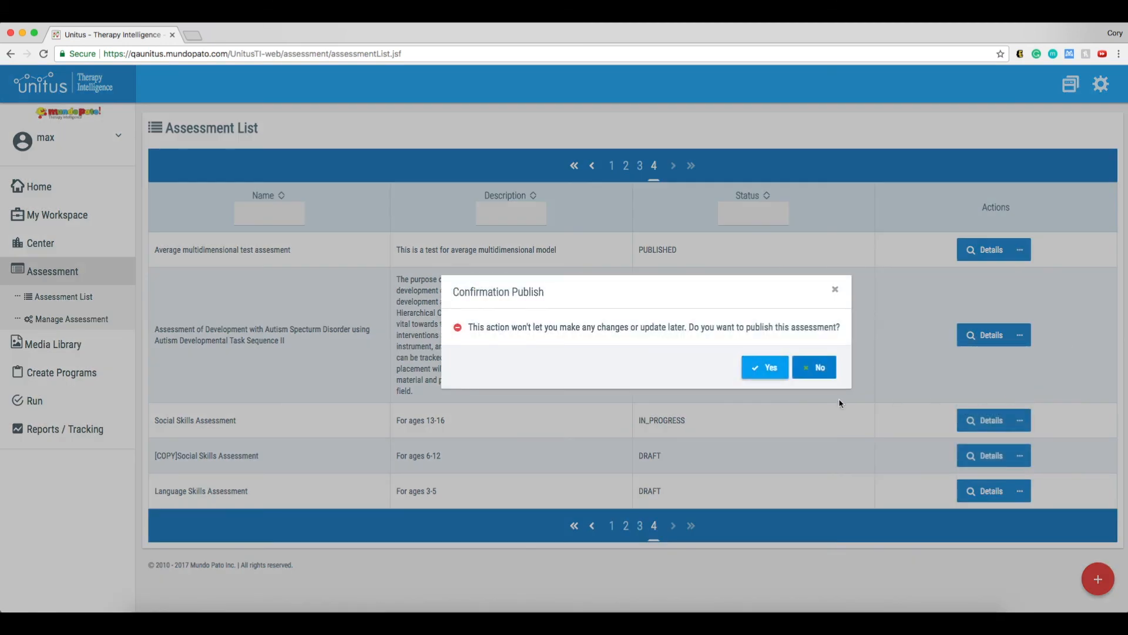
pyautogui.click(764, 377)
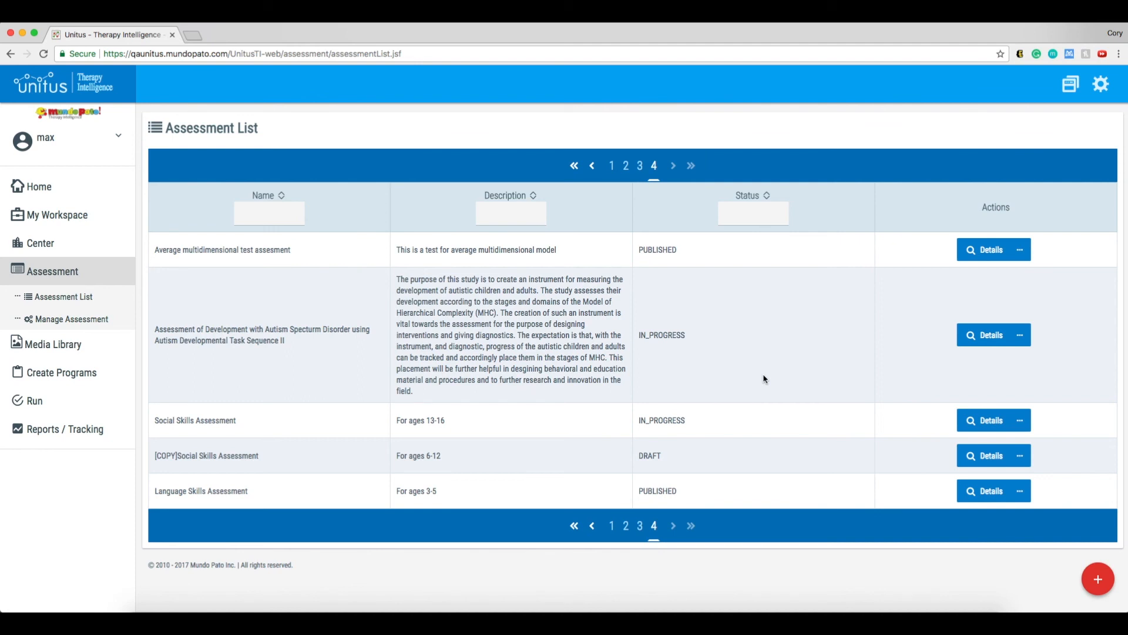
pyautogui.click(1011, 487)
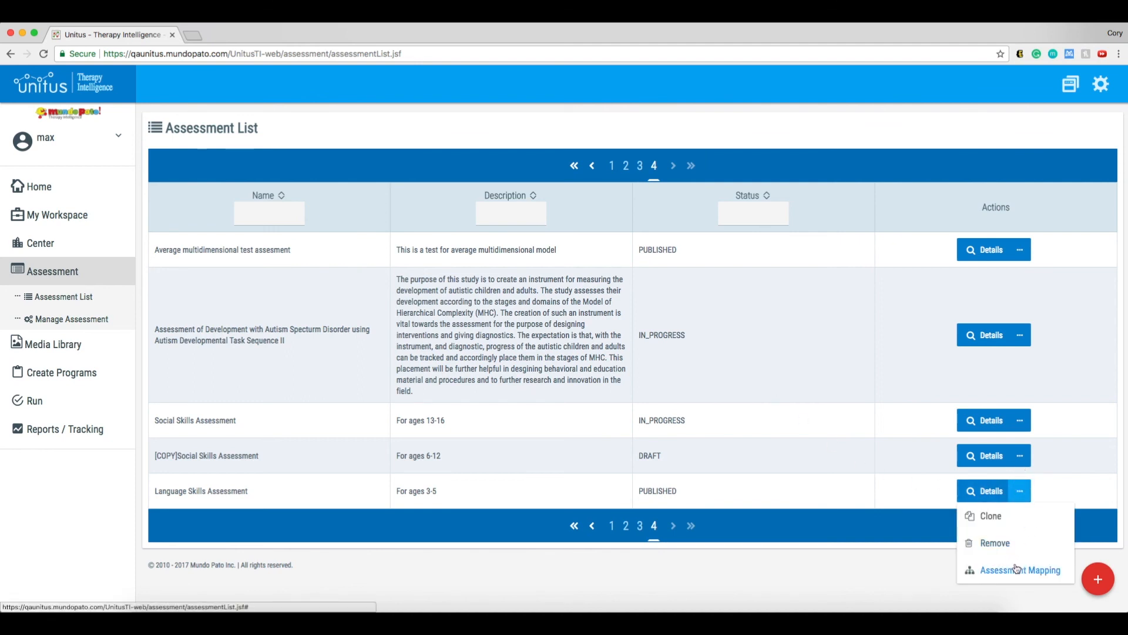